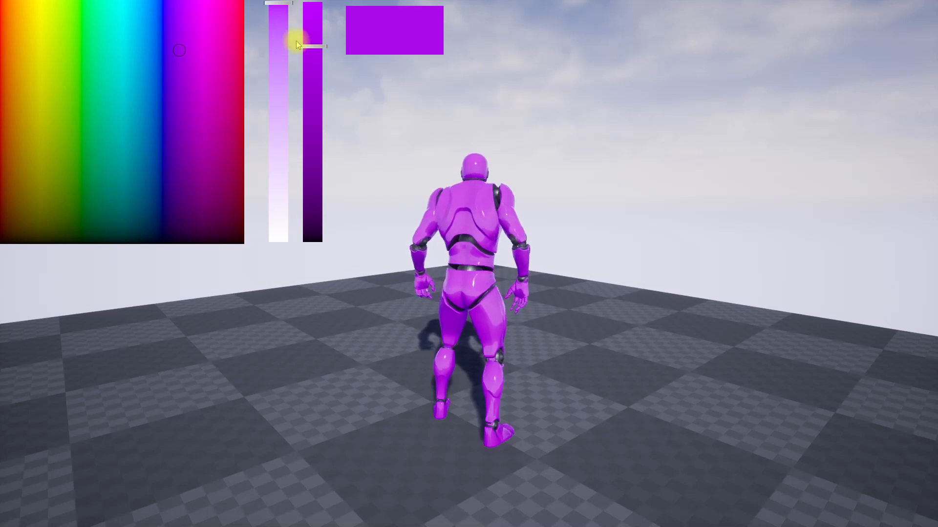
Test the color picker by recoloring the character bright turquoise at full saturation, and run the character across the floor.
mouse_move(111, 43)
left_mouse_down()
mouse_move(46, 75)
mouse_move(213, 43)
mouse_move(146, 86)
mouse_move(86, 153)
mouse_move(231, 173)
mouse_move(191, 60)
mouse_move(42, 38)
mouse_move(176, 92)
mouse_move(165, 97)
left_mouse_up()
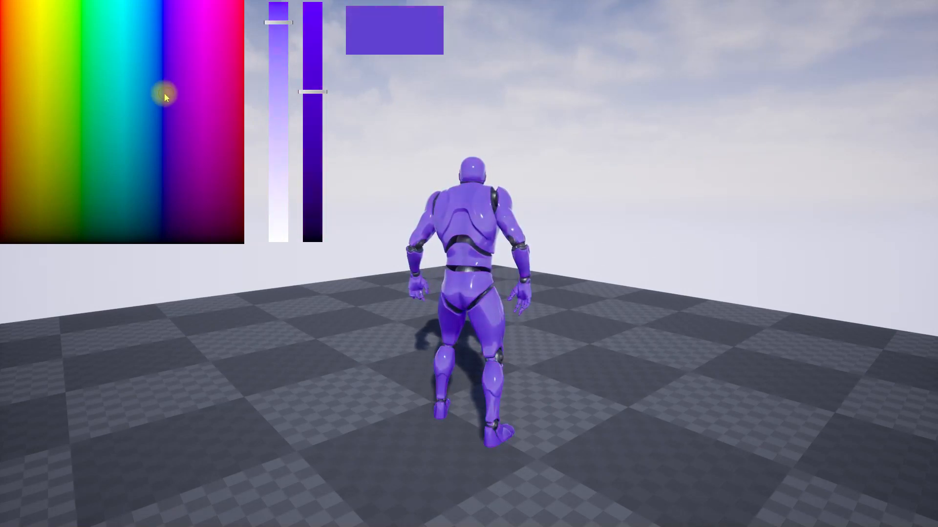
mouse_move(272, 17)
left_mouse_down()
mouse_move(251, 260)
mouse_move(272, 3)
mouse_move(266, 228)
mouse_move(274, 8)
mouse_move(279, 272)
mouse_move(284, 2)
left_mouse_up()
left_click_drag(317, 97, 303, 31)
left_click_drag(89, 58, 114, 62)
left_click(264, 127)
key("w")
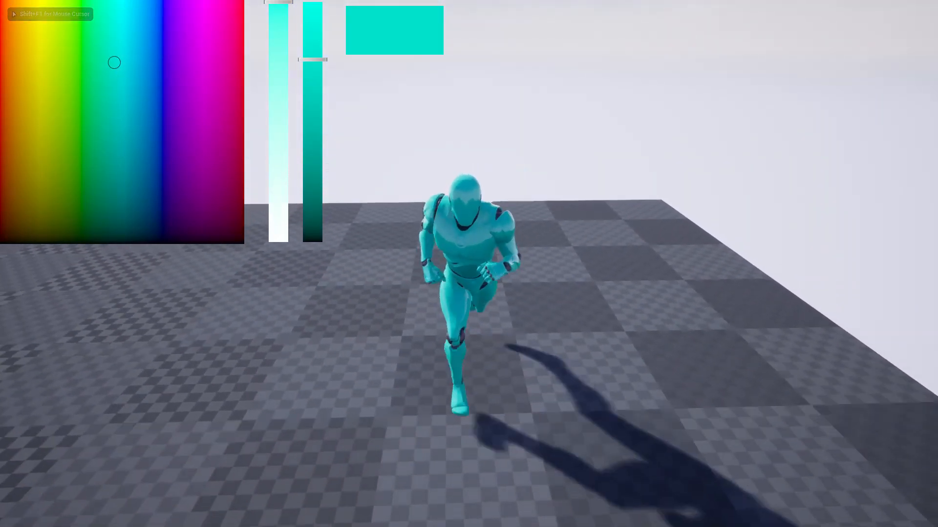
Lower the saturation of the character's color and try purple and pink tones from the color field.
key("shift+F1")
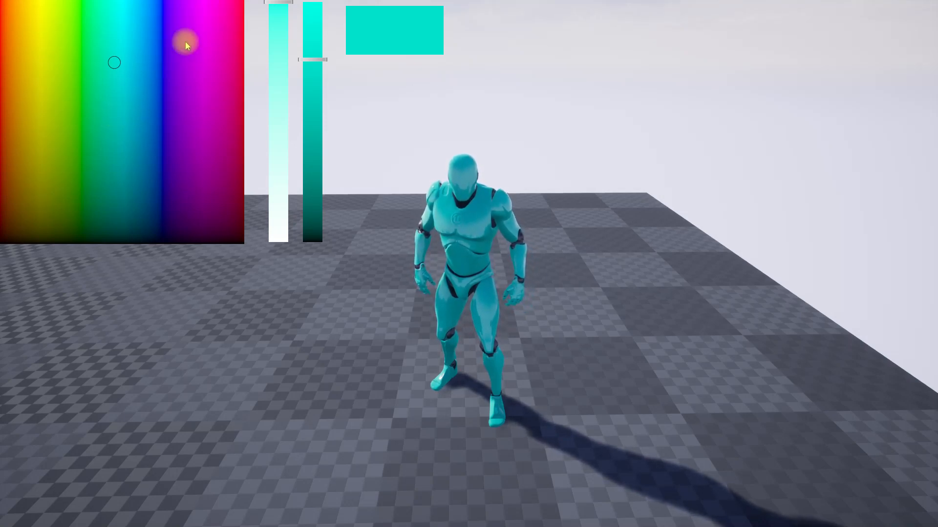
left_click_drag(275, 22, 275, 54)
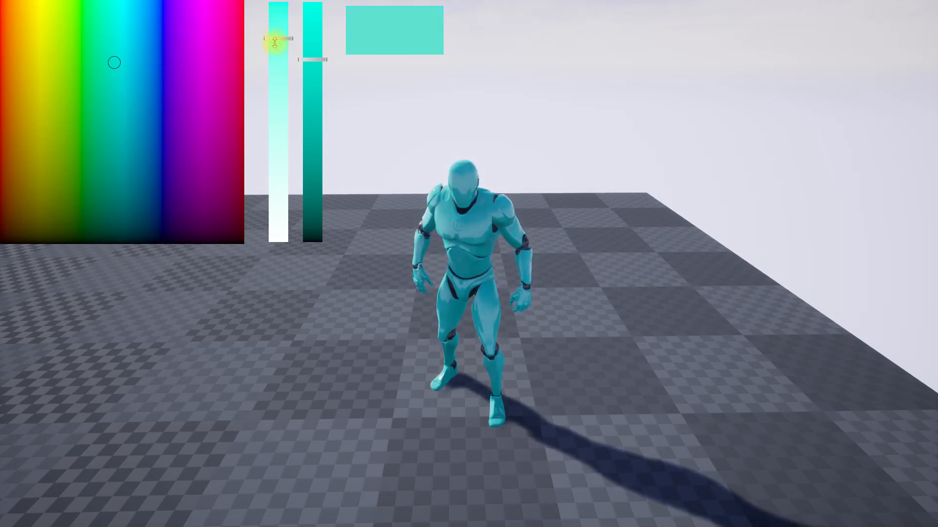
mouse_move(125, 57)
left_mouse_down()
mouse_move(189, 52)
mouse_move(175, 69)
left_mouse_up()
left_click(162, 50)
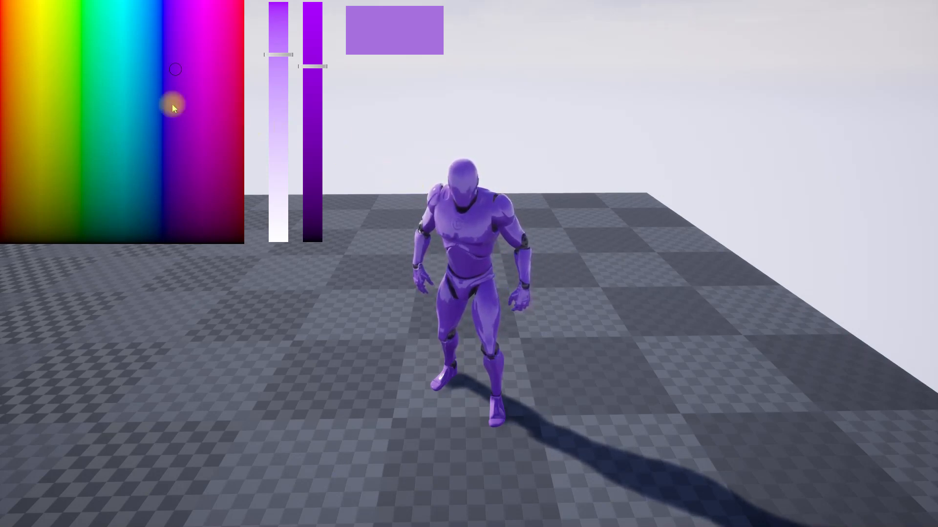
left_click(7, 11)
mouse_move(124, 234)
left_mouse_down()
mouse_move(122, 246)
mouse_move(195, 25)
left_mouse_up()
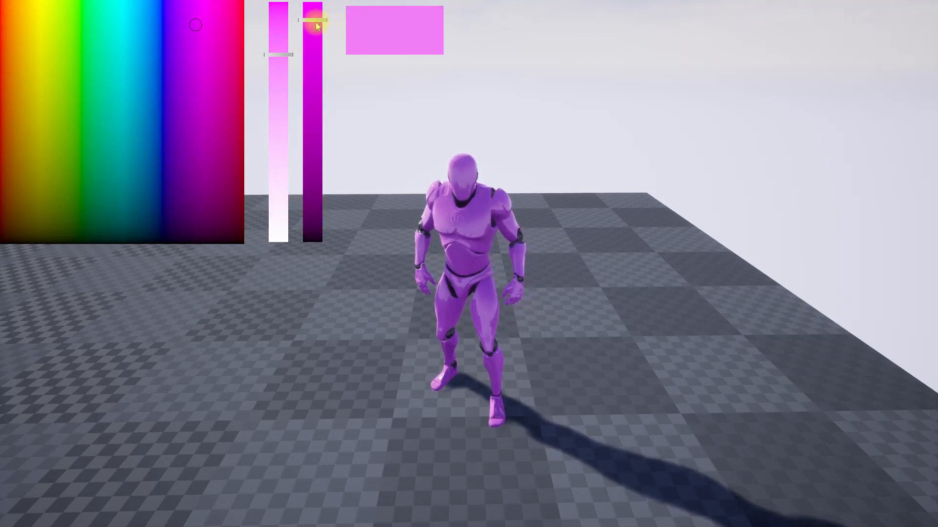
Test a darker teal tone on the character by lowering the brightness, shifting the hue and reducing the saturation further.
left_click_drag(311, 20, 313, 64)
mouse_move(126, 111)
left_mouse_down()
mouse_move(95, 151)
mouse_move(100, 95)
mouse_move(113, 93)
left_mouse_up()
left_click_drag(313, 61, 324, 94)
mouse_move(279, 54)
left_mouse_down()
mouse_move(269, 46)
mouse_move(279, 100)
mouse_move(280, 87)
left_mouse_up()
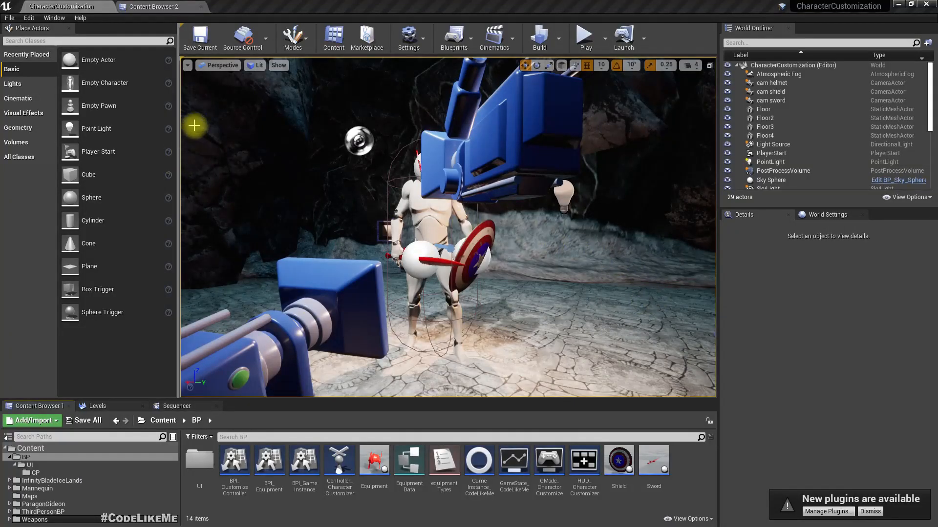
Create a new folder named COlorPicker inside the BP/UI content folder.
left_click(155, 6)
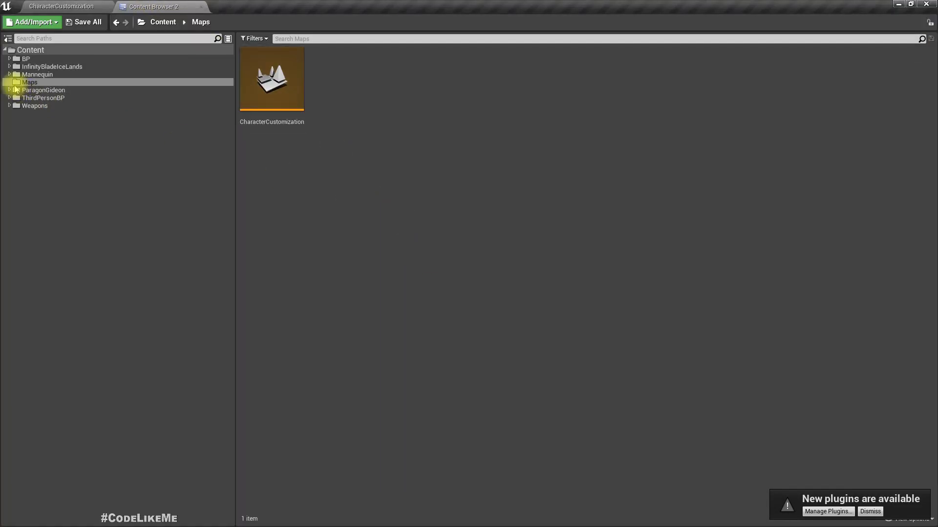
left_click(25, 59)
right_click(457, 271)
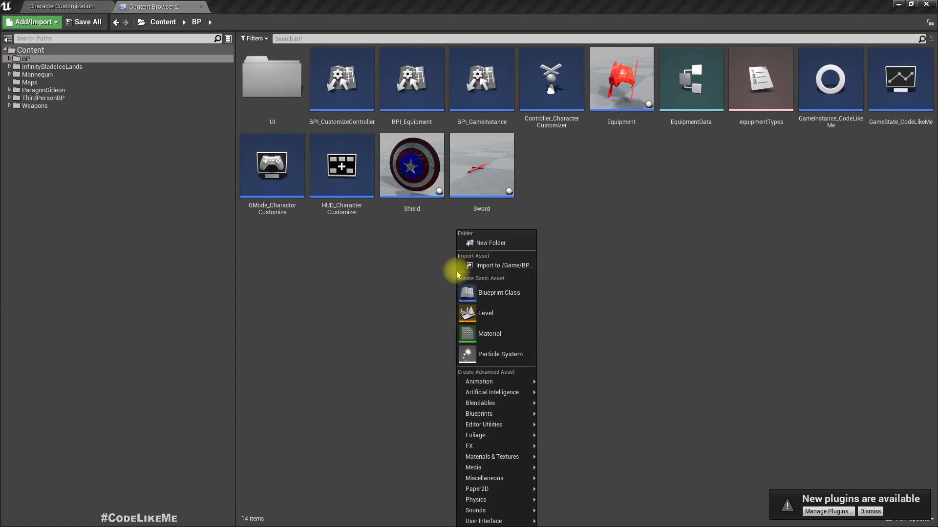
left_click(272, 78)
double_click(272, 78)
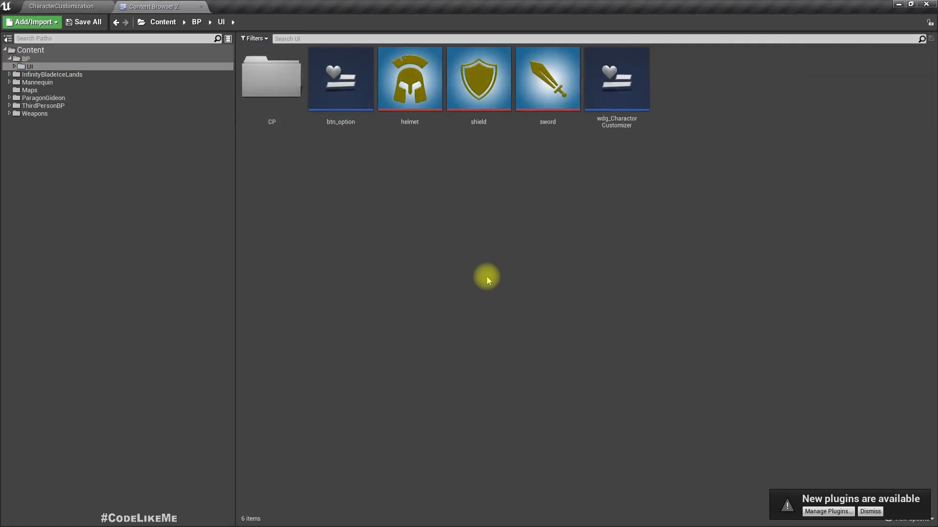
right_click(401, 203)
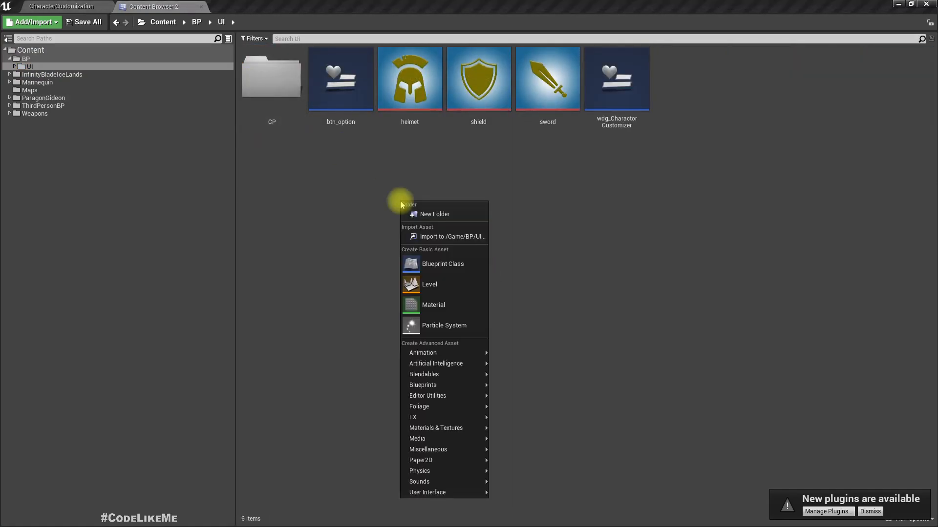
left_click(427, 215)
type("COlorPicker")
key("Return")
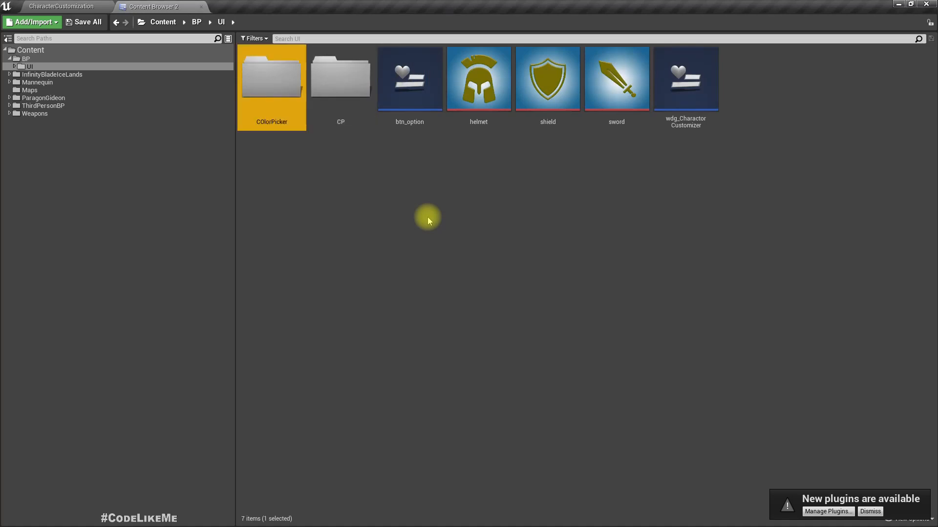
Correct the capitalization of the new folder's name to ColorPicker.
key("F2")
type("ColorPicker")
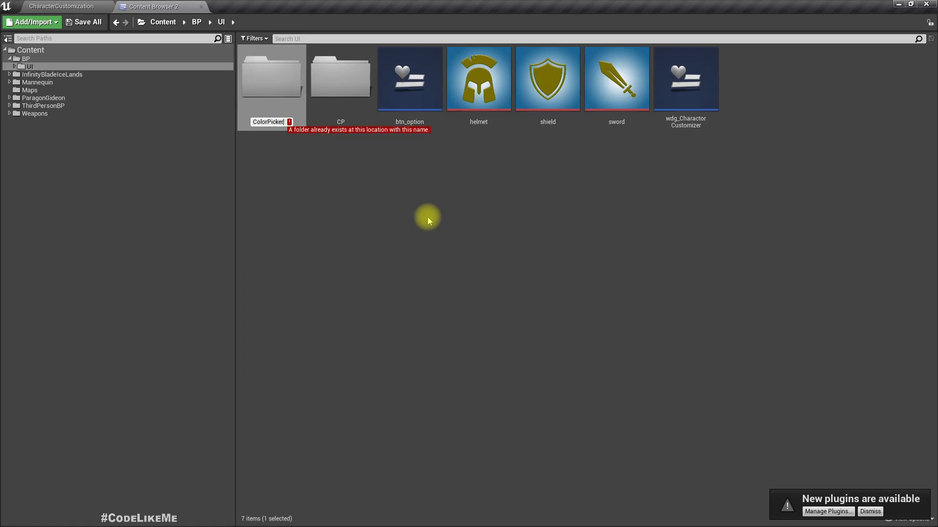
type("r")
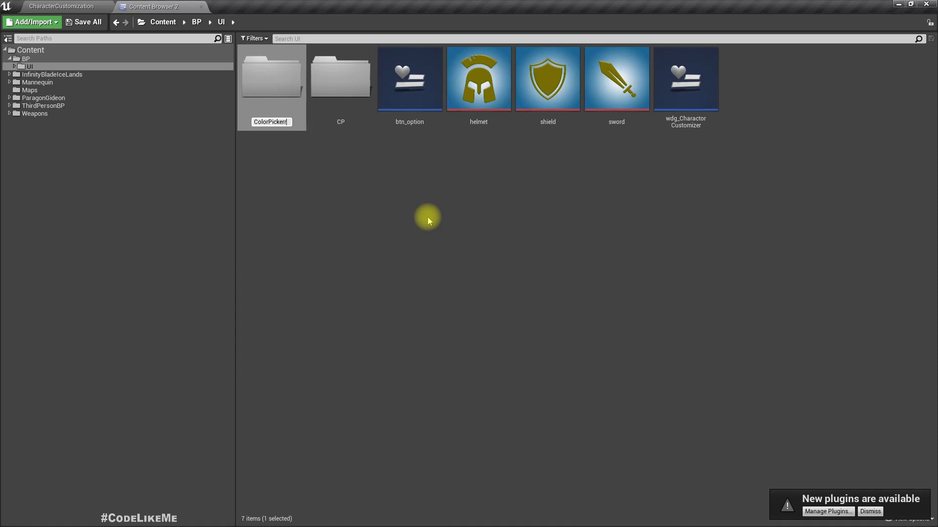
key("Return")
key("F2")
key("End")
key("BackSpace")
key("Return")
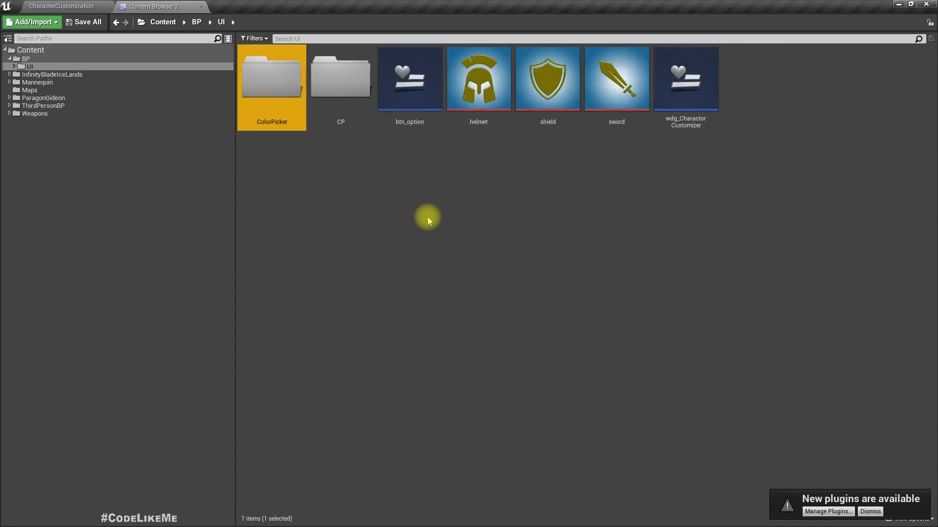
Switch to the browser to examine the layout of the reference color picker image, and return to the Unreal Editor.
key("alt+Tab")
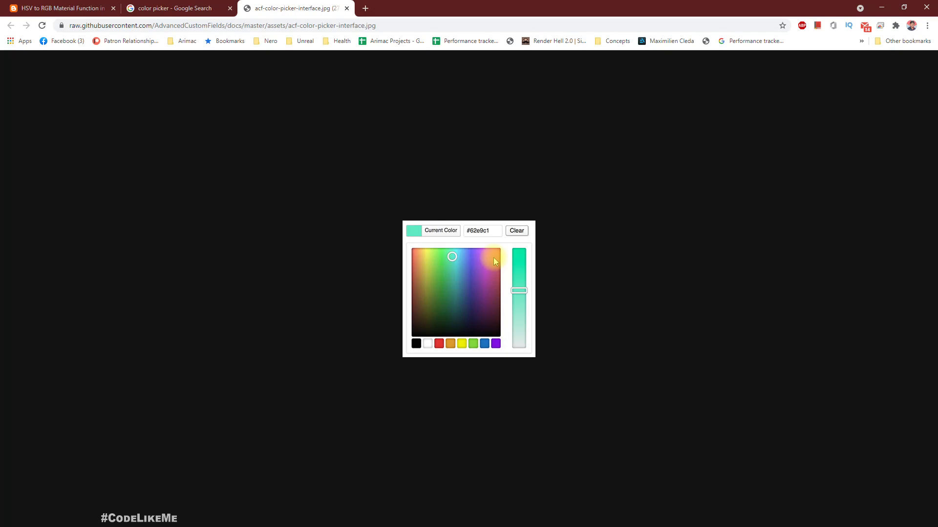
key("alt+Tab")
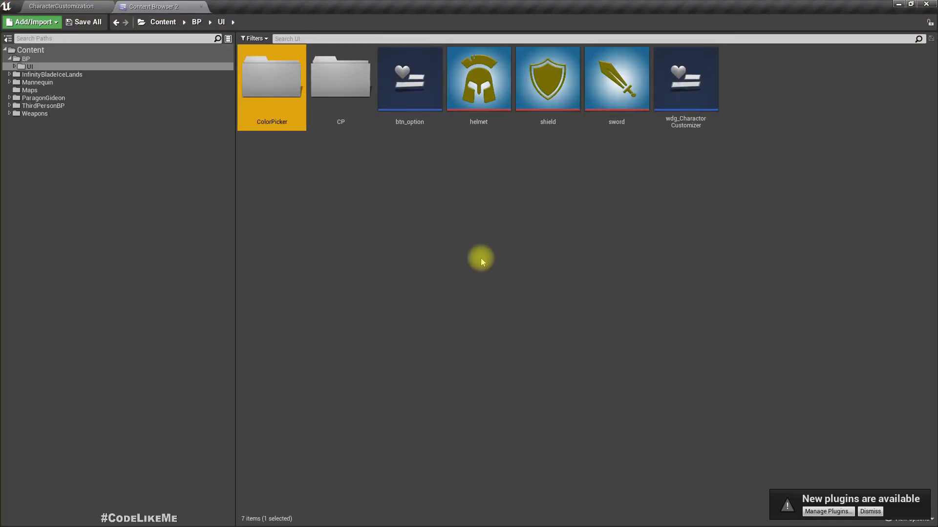
key("alt+Tab")
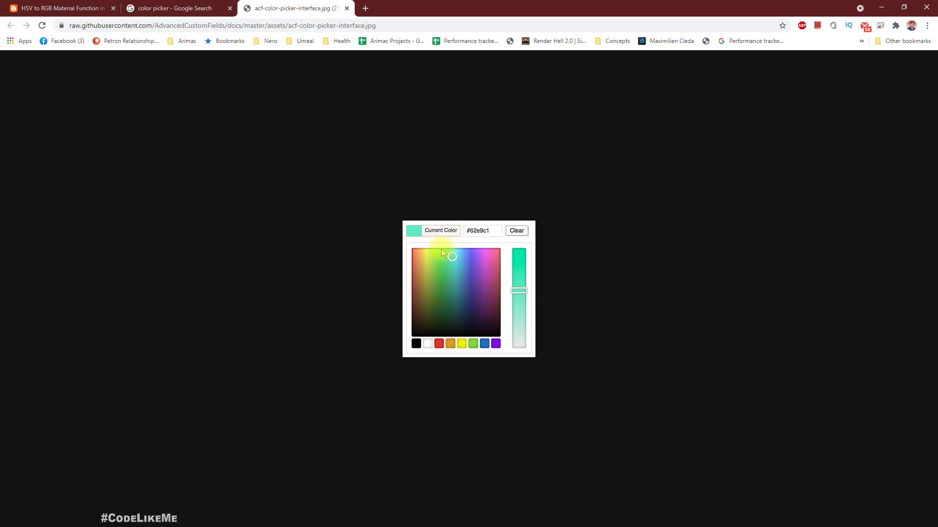
key("alt+Tab")
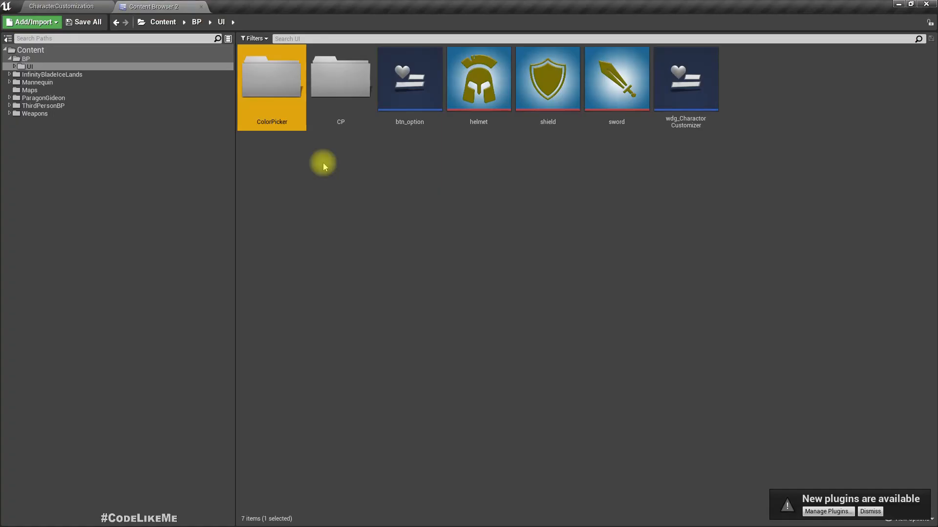
Create a material named M_ColorPicker in the ColorPicker folder, open it and set its Material Domain to User Interface.
double_click(276, 93)
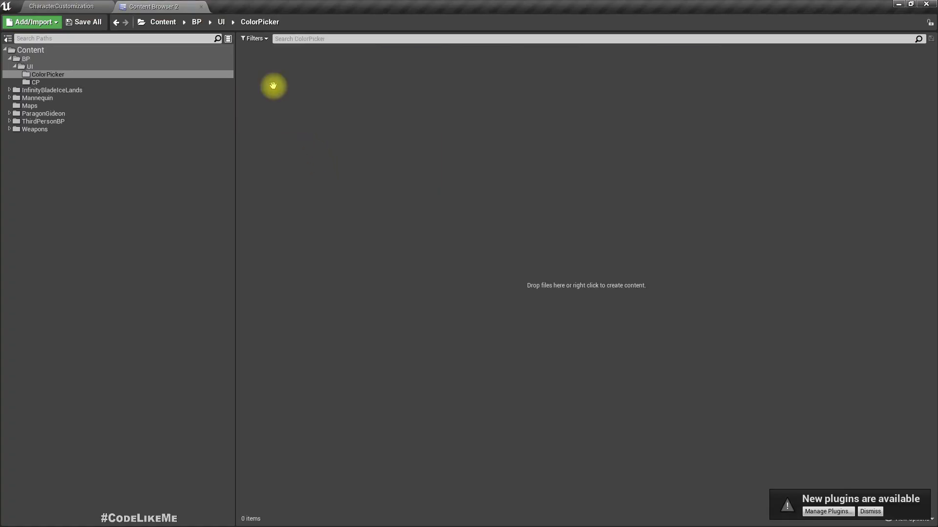
right_click(302, 118)
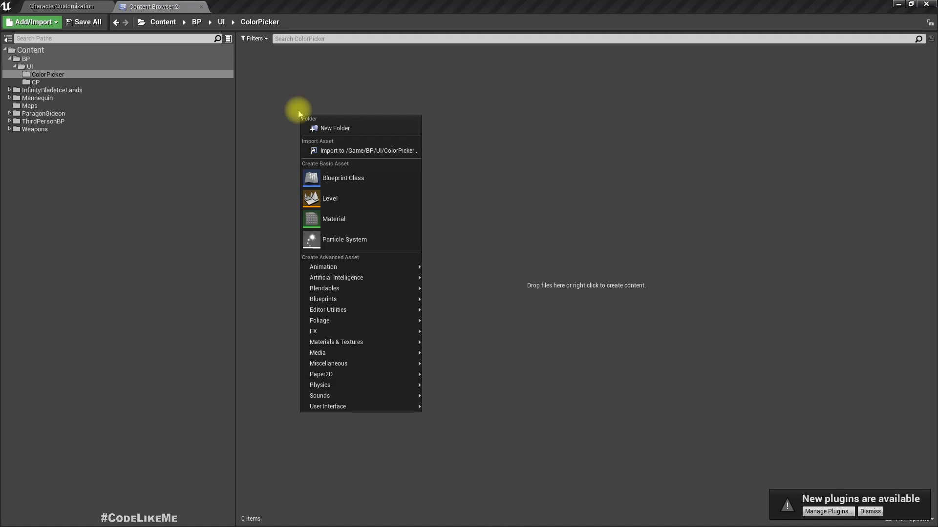
left_click(353, 215)
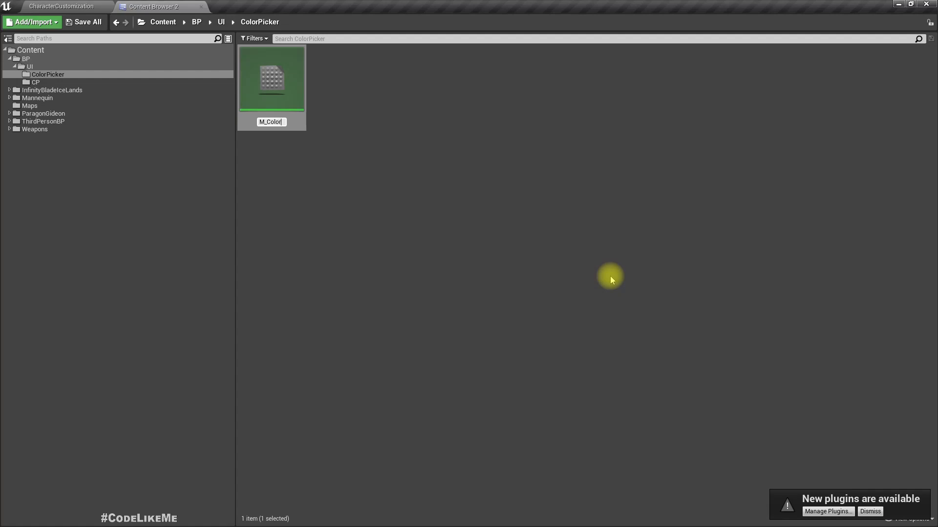
key("Return")
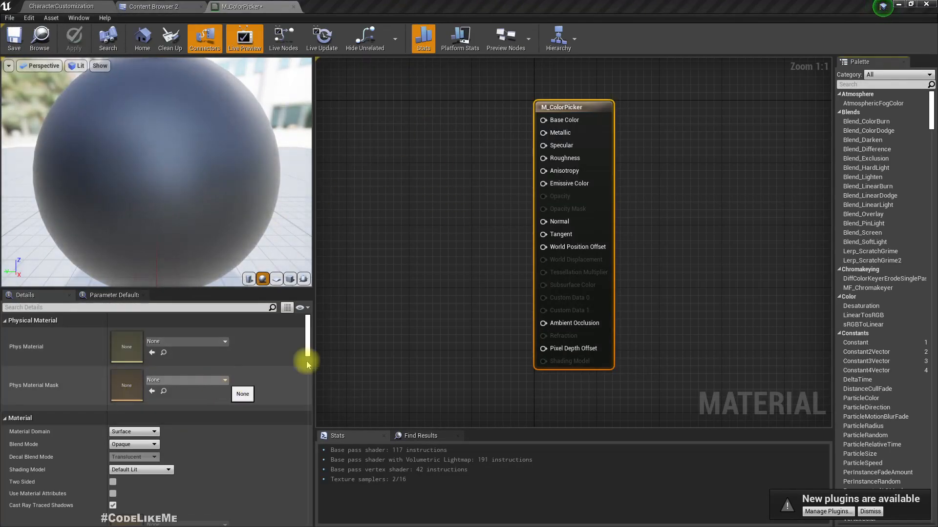
left_click(146, 432)
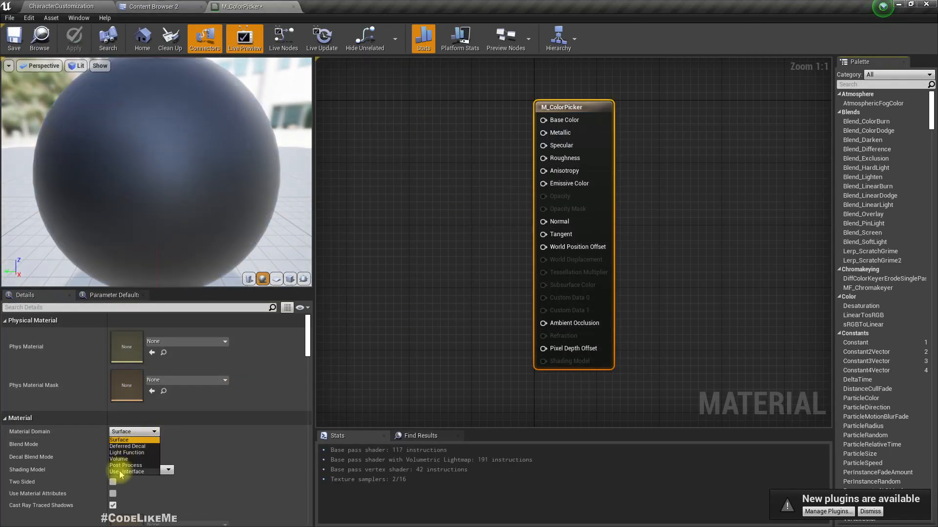
left_click(124, 472)
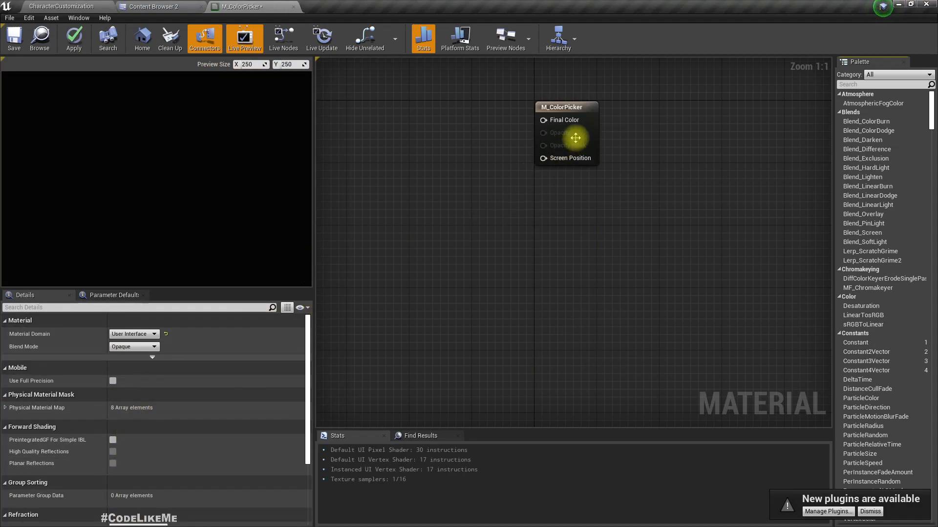
Add a TextureCoordinate node, connect it to the material's Final Color, and space the two nodes further apart.
right_click_drag(450, 155, 555, 168)
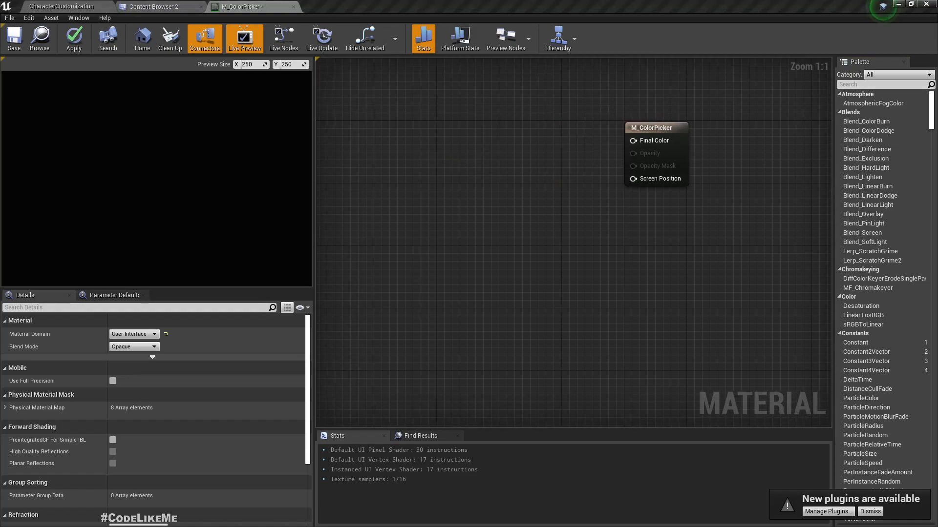
right_click_drag(426, 145, 424, 145)
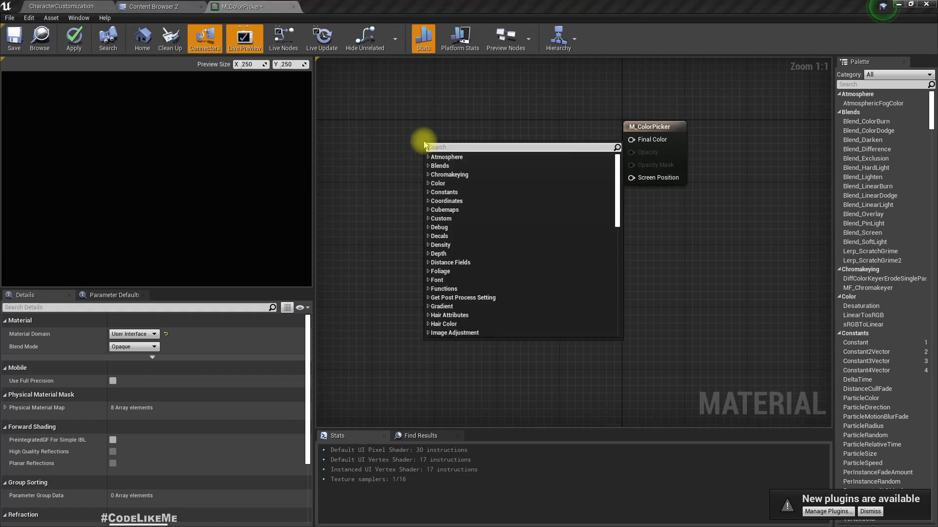
type("tex")
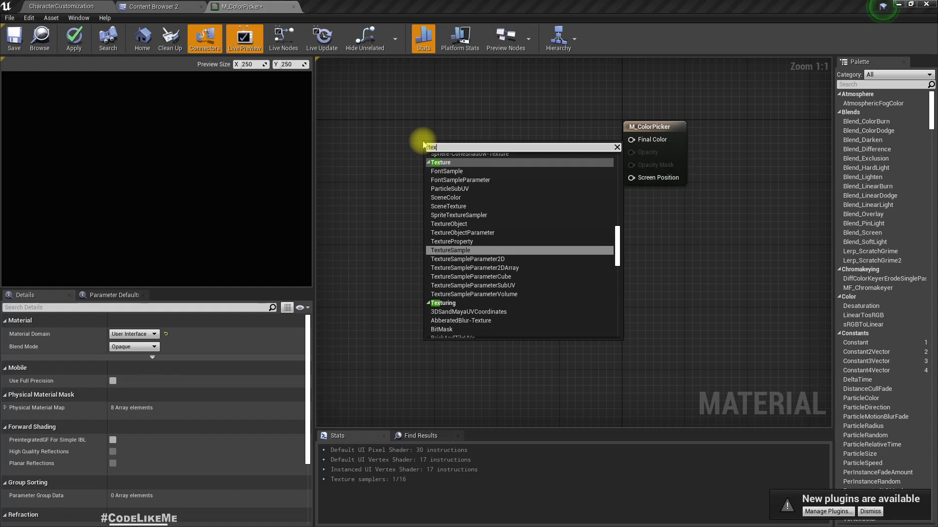
type("tr")
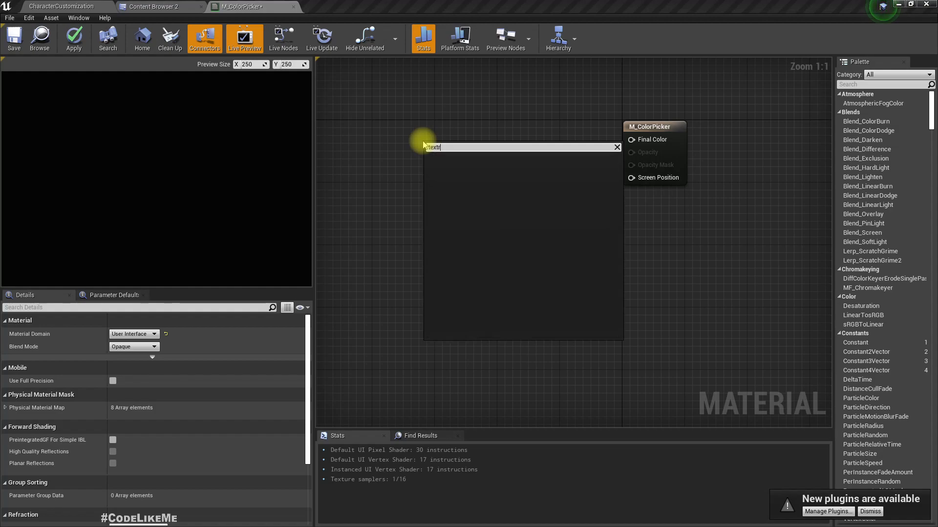
key("BackSpace")
type("urecoo")
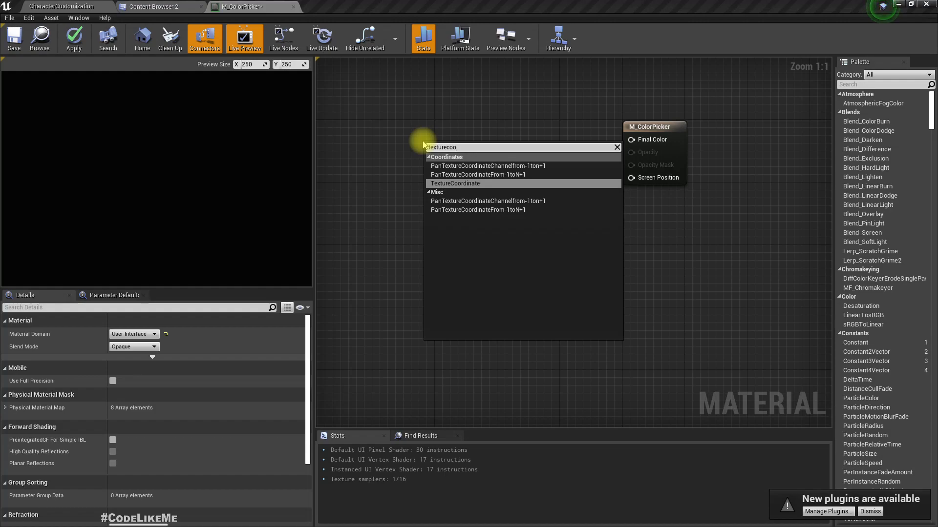
key("Return")
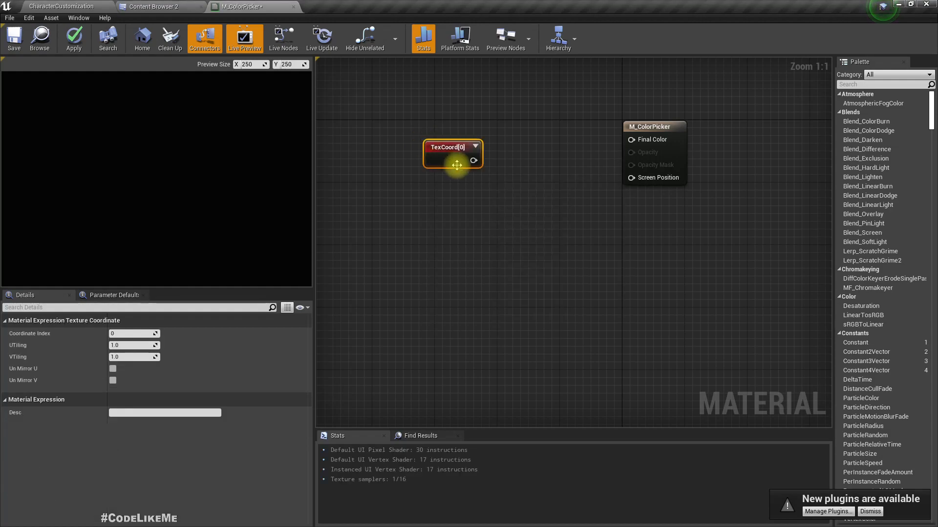
left_click_drag(410, 163, 691, 156)
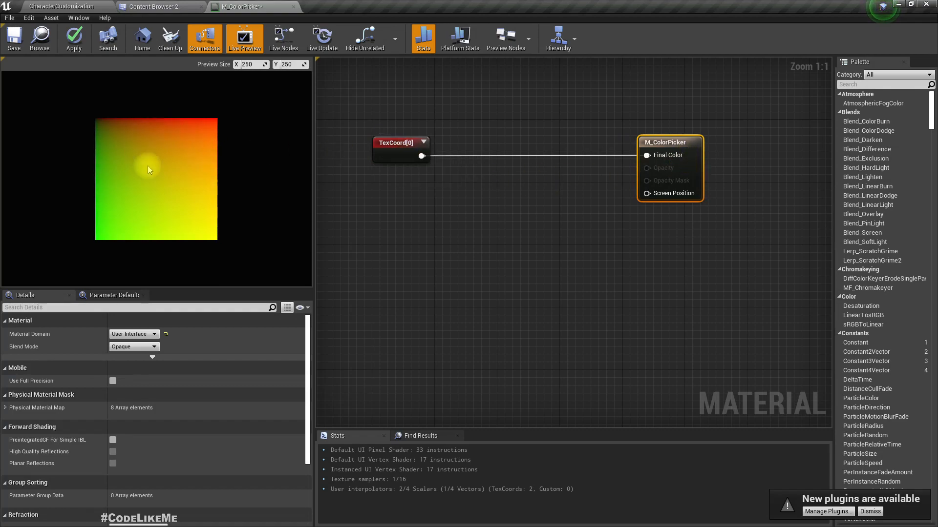
left_click_drag(421, 155, 463, 185)
left_click_drag(391, 160, 365, 160)
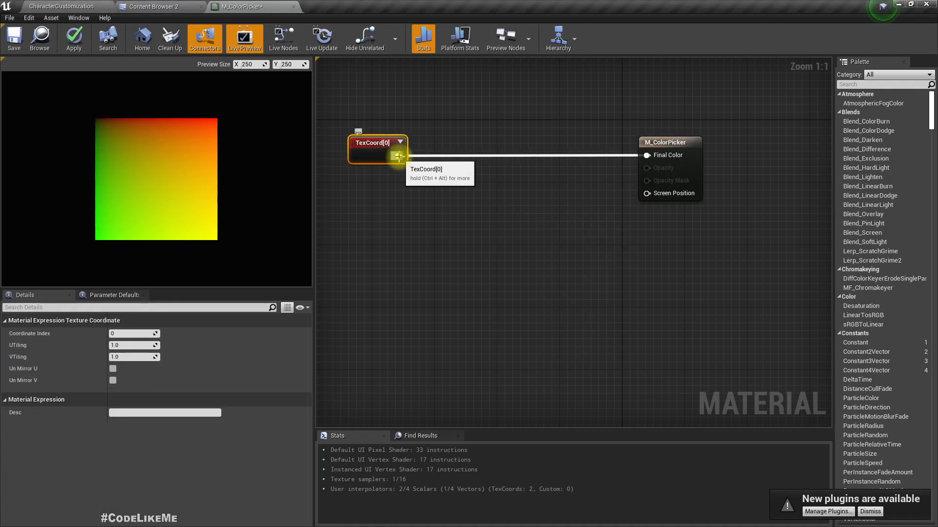
Split the TexCoord output with a BreakOutFloat2Components node and connect its R output to Final Color.
left_click_drag(398, 156, 458, 233)
left_click(335, 216)
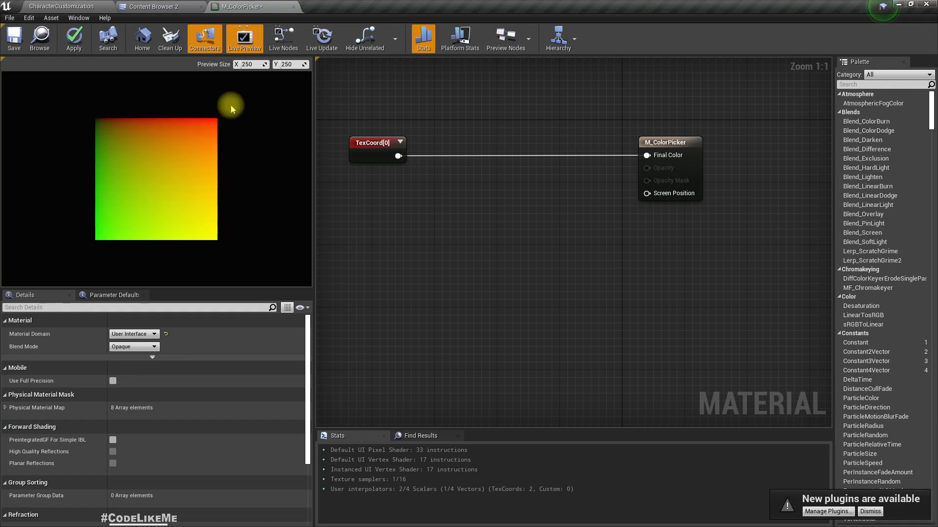
left_click_drag(397, 156, 419, 191)
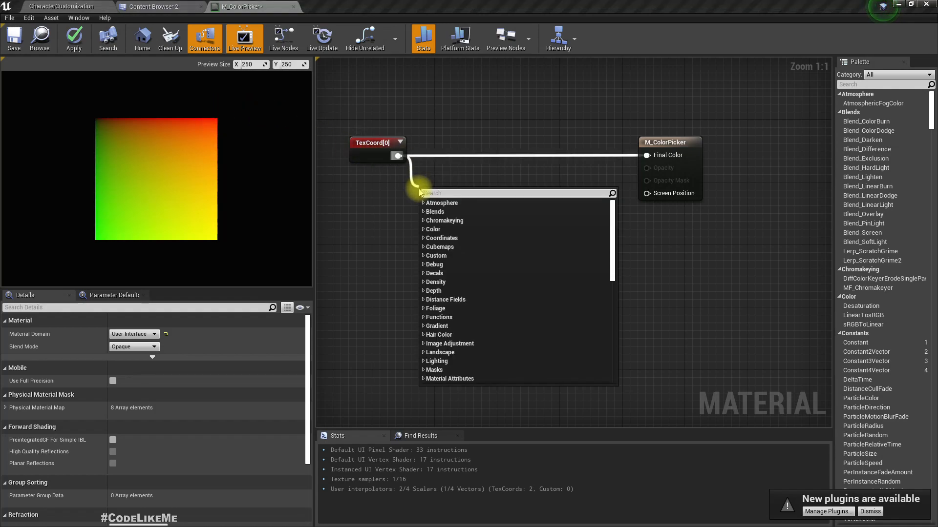
type("brea")
key("Return")
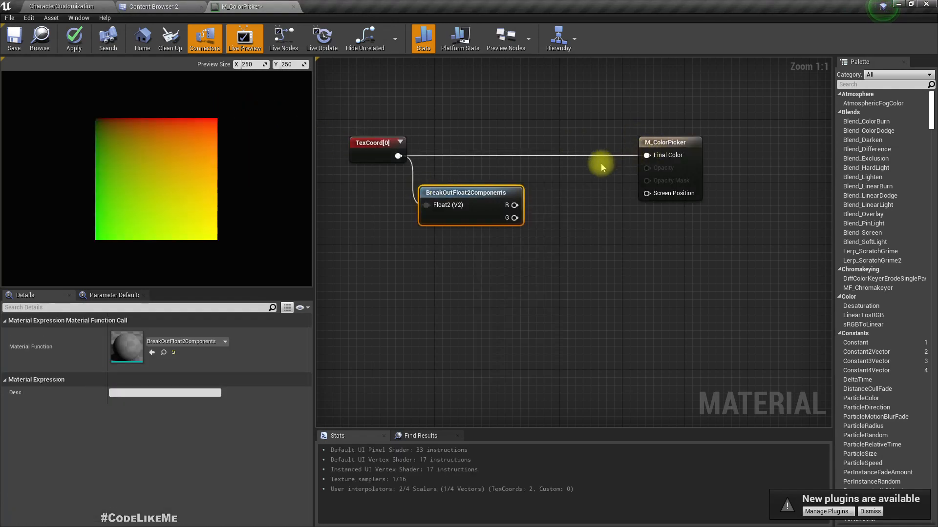
left_click_drag(515, 206, 650, 156)
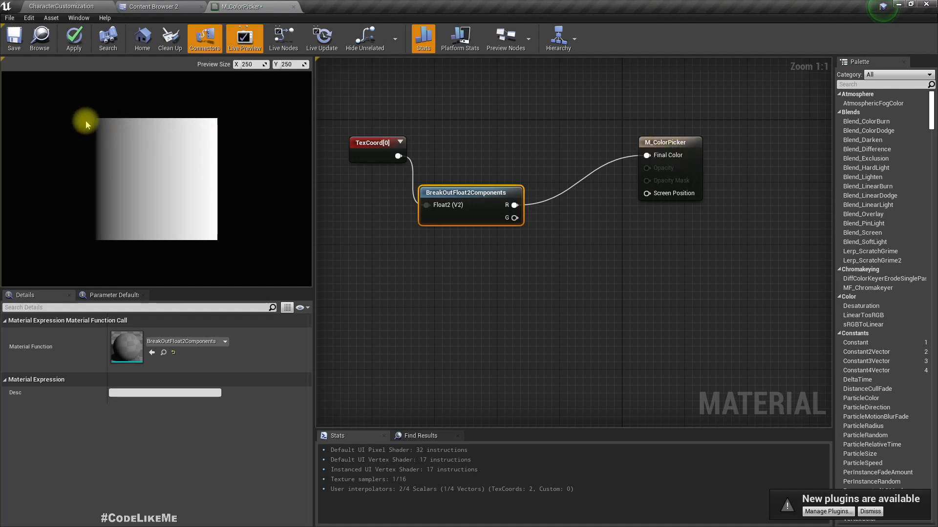
Move the M_ColorPicker result node further away and insert a MakeFloat3 node between R and Final Color, feeding R into X.
left_click_drag(673, 139, 728, 178)
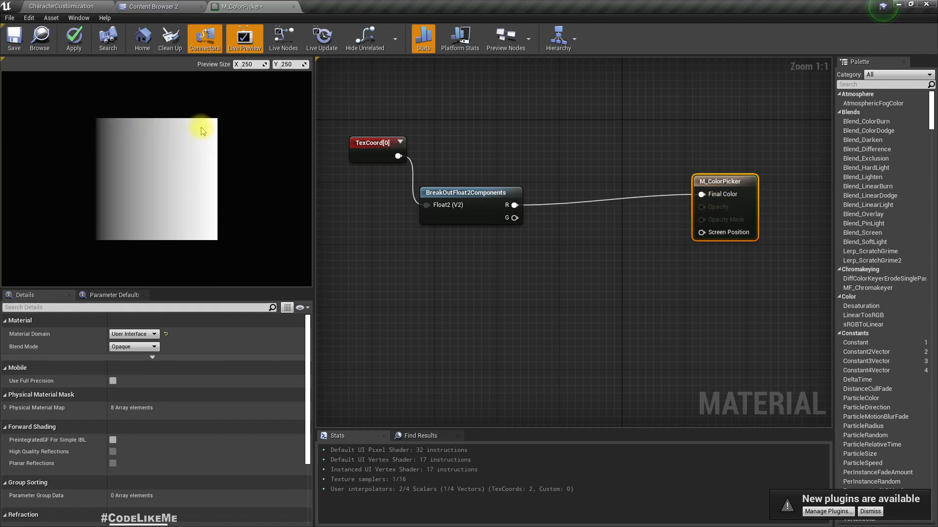
left_click_drag(701, 194, 630, 197, "ctrl")
type("make")
key("Down")
key("Up")
key("Down")
key("Return")
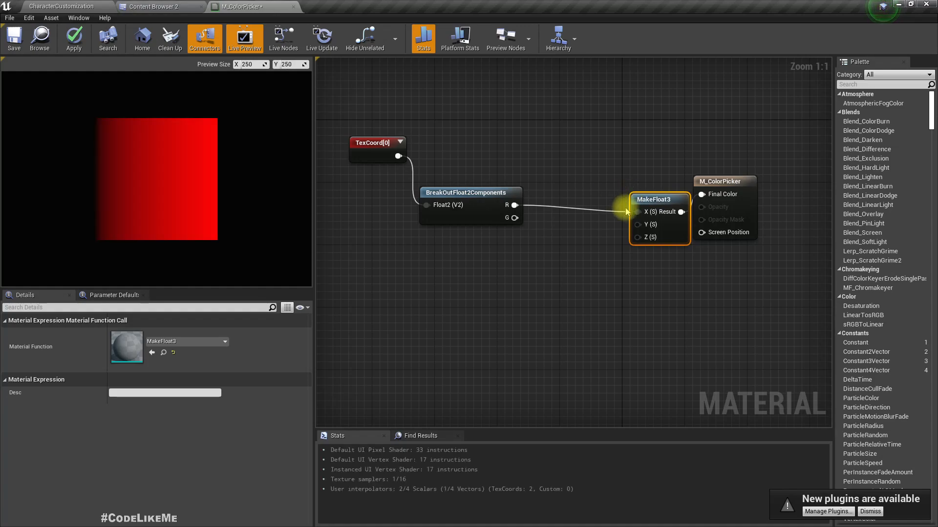
left_click_drag(633, 199, 593, 197)
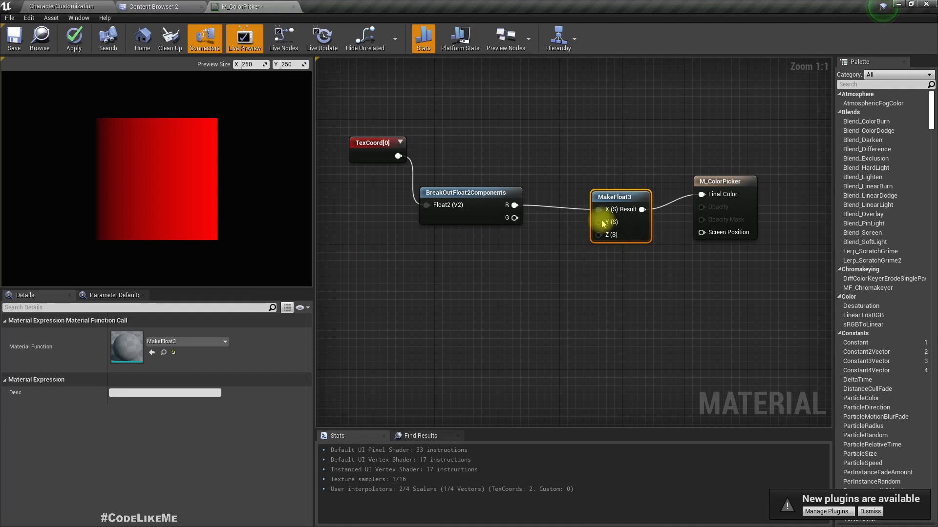
Connect the G output to MakeFloat3's Y input and break the link into its X input.
left_click_drag(515, 218, 605, 224)
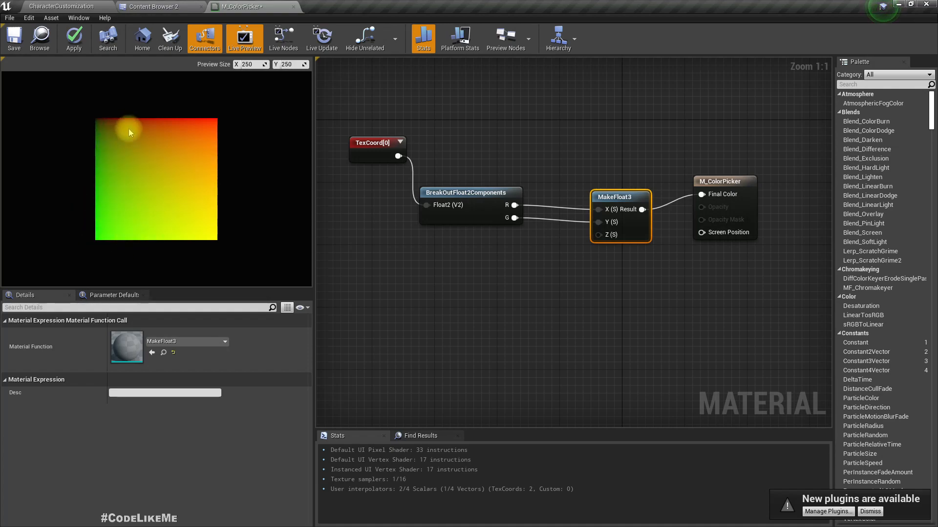
right_click(599, 209)
left_click(643, 232)
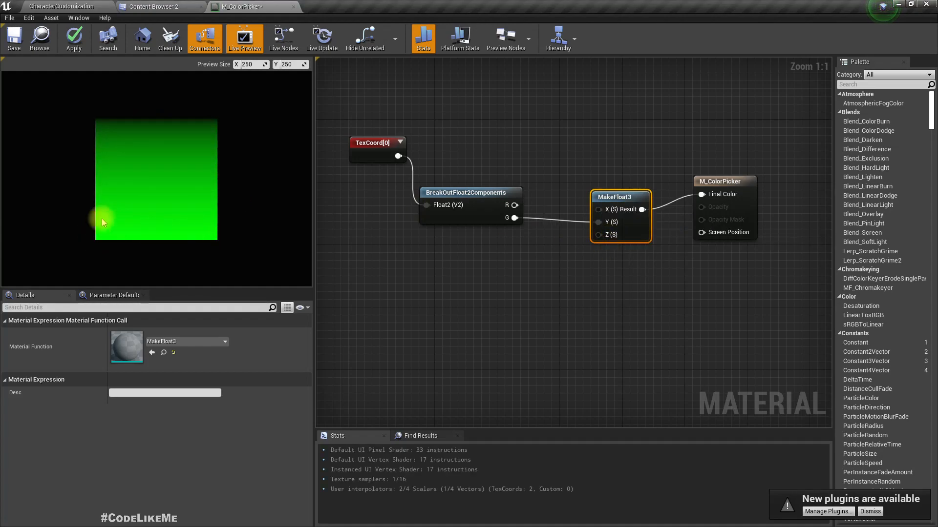
Line up the TexCoord node with the BreakOutFloat2Components node and adjust the spacing between them.
left_click_drag(483, 157, 612, 252)
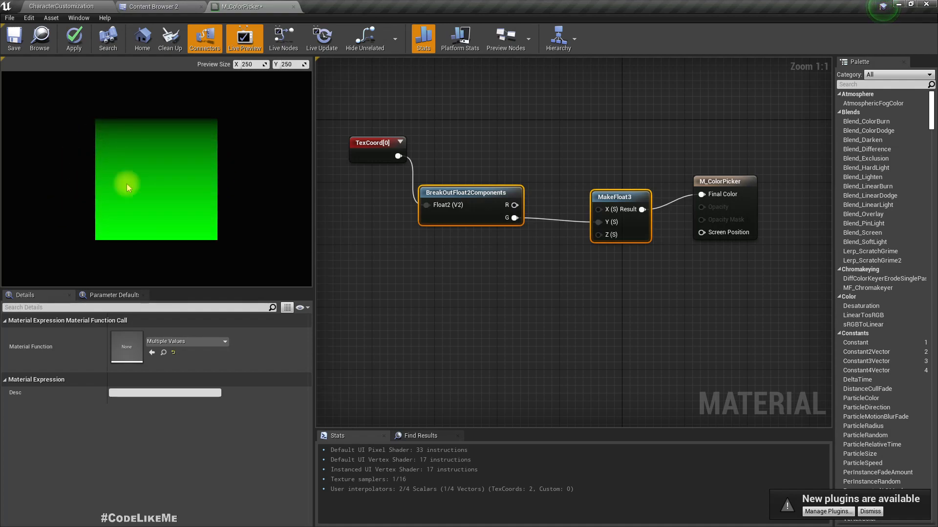
left_click_drag(379, 150, 363, 197)
right_click_drag(490, 258, 510, 239)
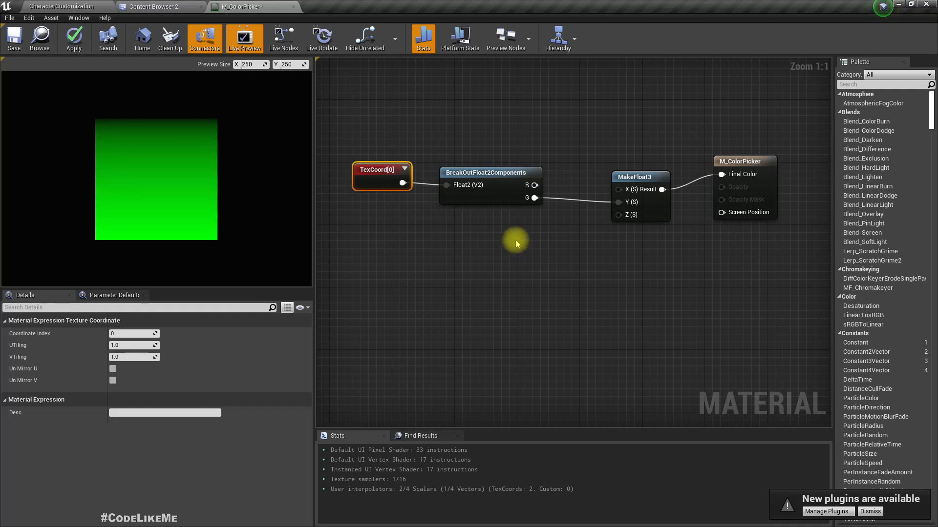
right_click_drag(504, 268, 552, 256)
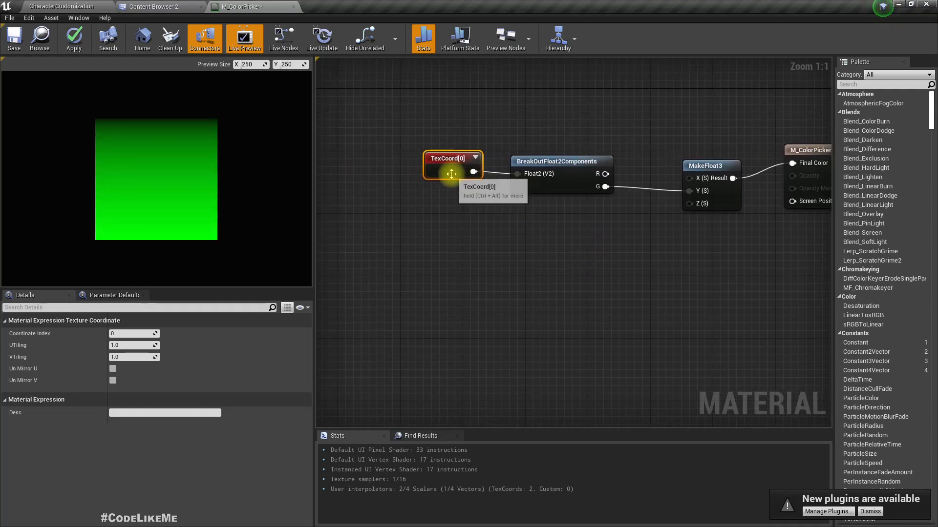
left_click_drag(425, 176, 406, 176)
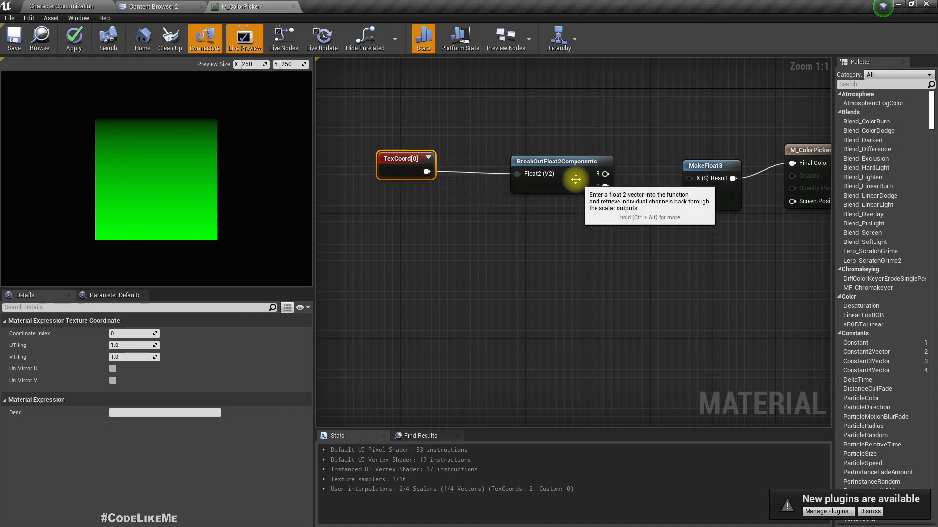
left_click_drag(577, 169, 558, 169)
right_click_drag(602, 227, 546, 222)
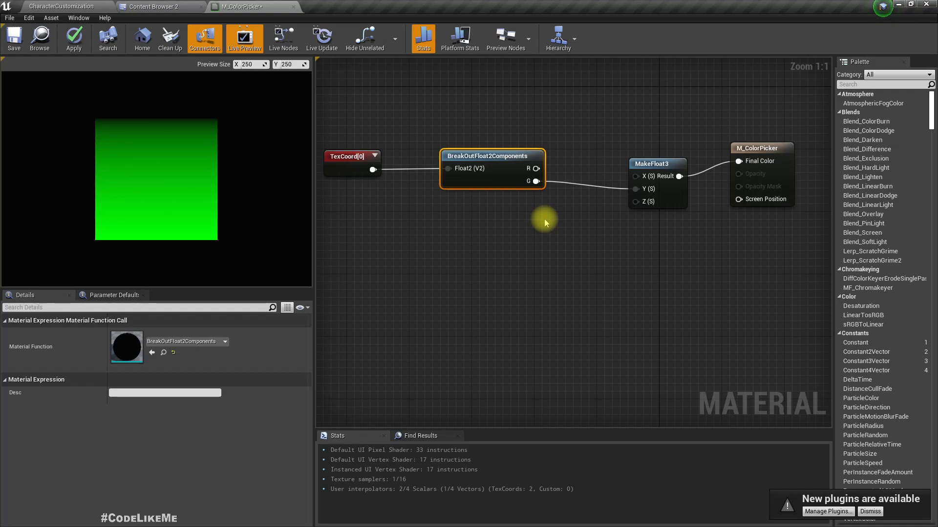
right_click_drag(442, 202, 461, 188)
left_click(153, 151)
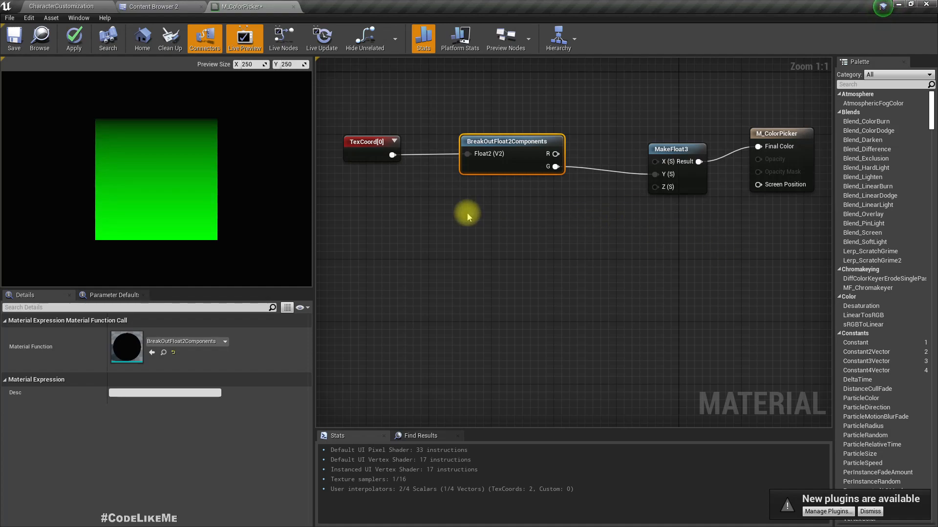
Switch to the browser to read the HSV to RGB material function code on the blog page, and return to the Unreal Editor.
key("alt+Tab")
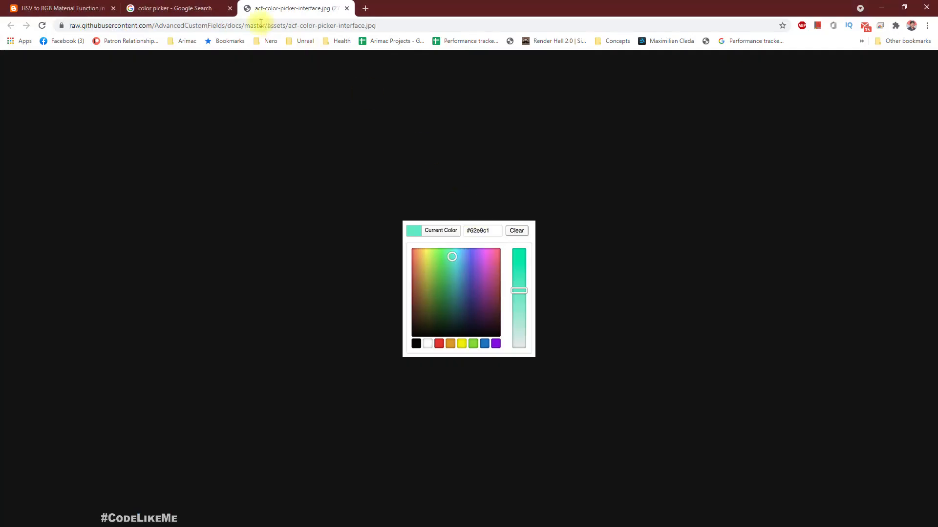
left_click(37, 6)
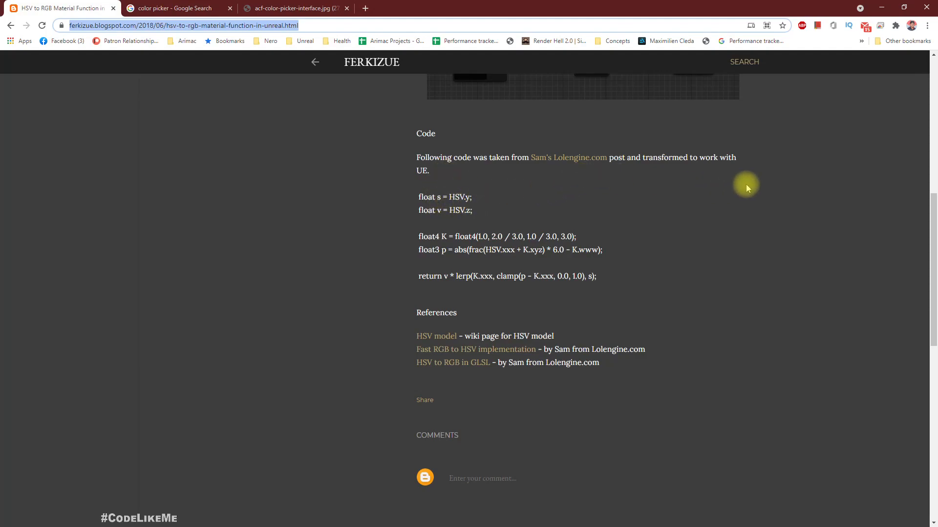
scroll(752, 190, "up", 1)
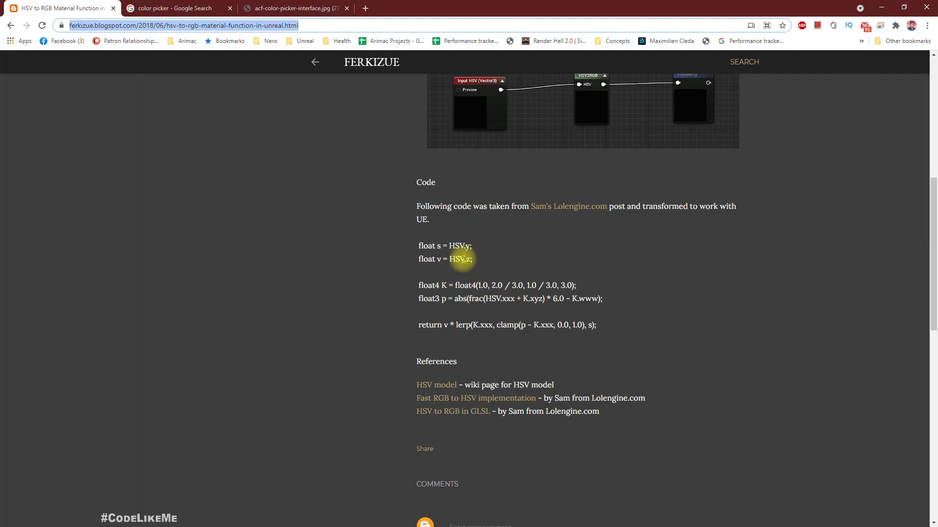
left_click_drag(385, 236, 592, 302)
left_click(592, 303)
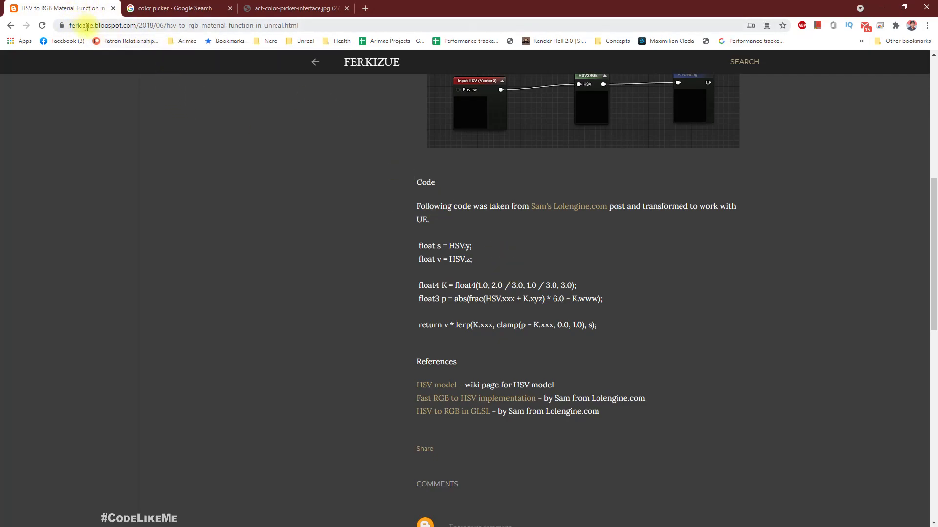
left_click(135, 25)
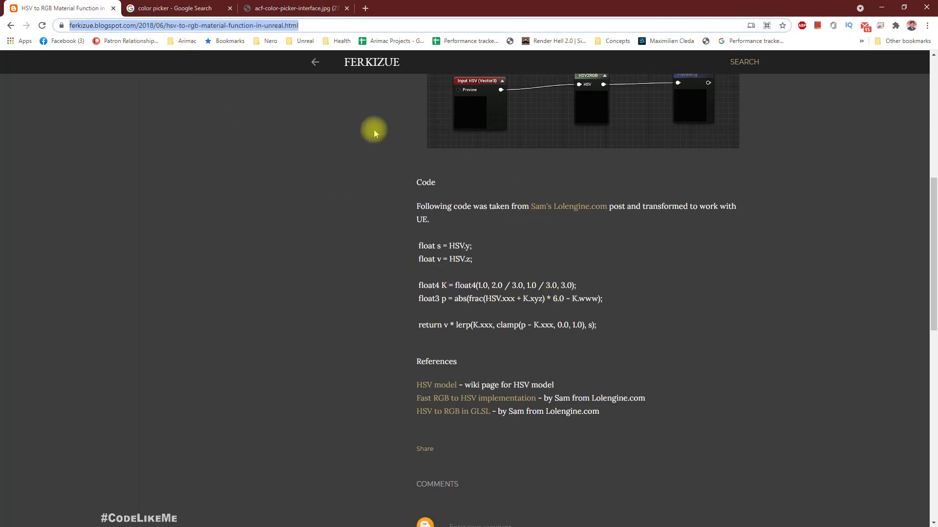
scroll(588, 265, "down", 1)
left_click(634, 268)
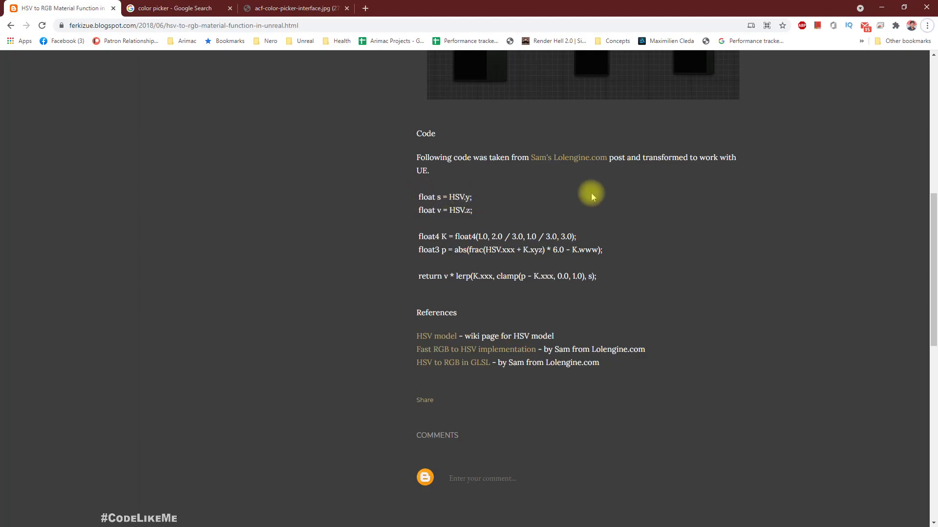
right_click(265, 238)
left_click(375, 177)
key("alt+Tab")
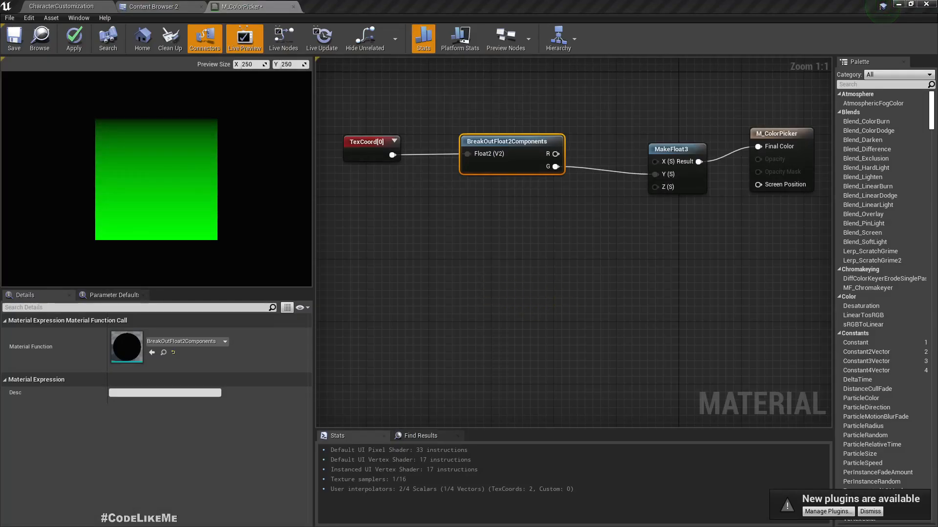
Add a second, unconnected MakeFloat3 node in the empty space below the existing node chain.
right_click_drag(515, 297, 497, 261)
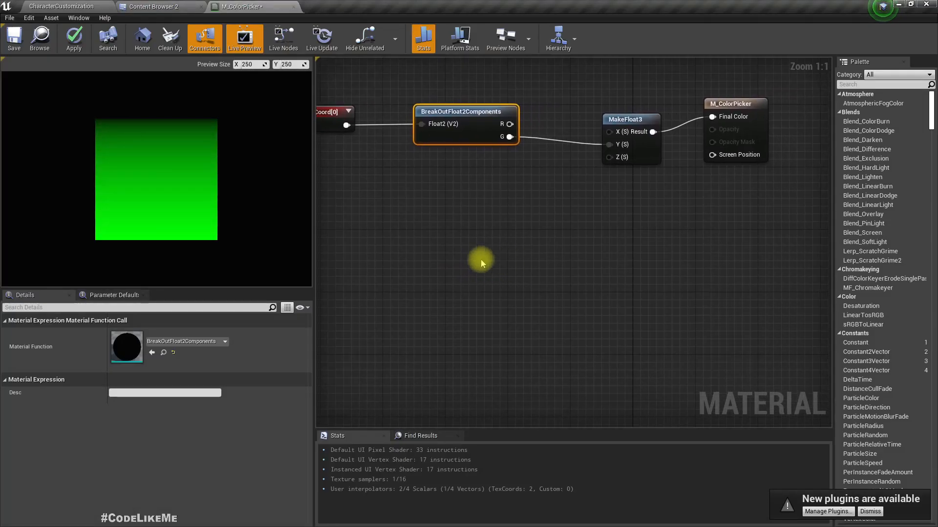
right_click(452, 261)
type("make flot")
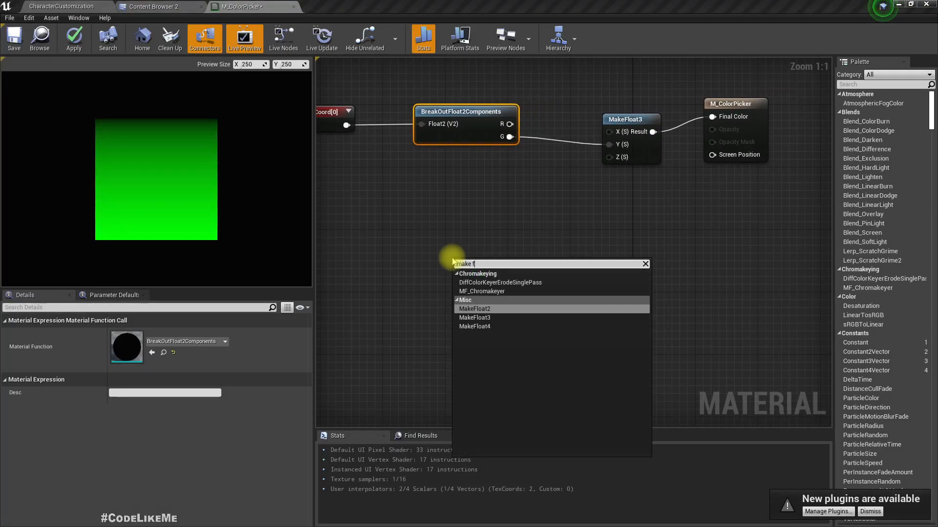
key("BackSpace")
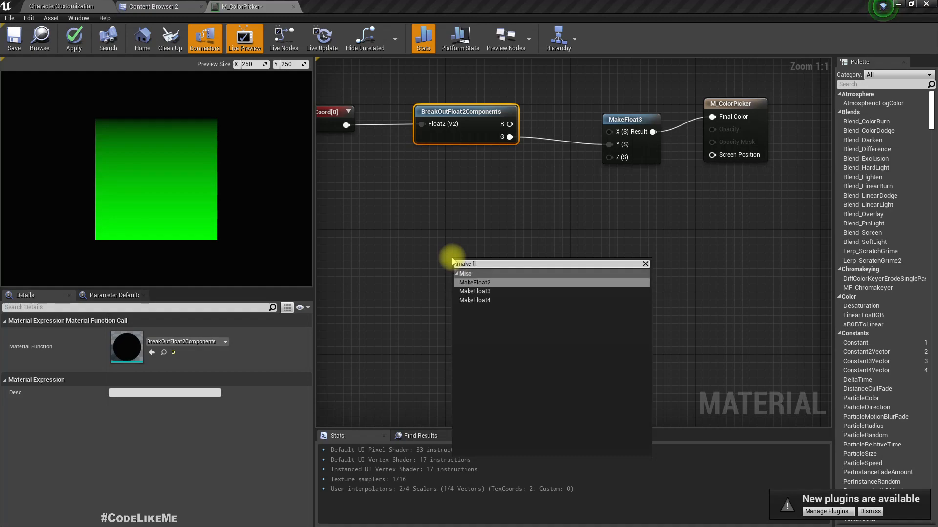
key("Down")
key("Return")
right_click_drag(400, 255, 524, 257)
left_click_drag(622, 276, 528, 276)
type("sqr")
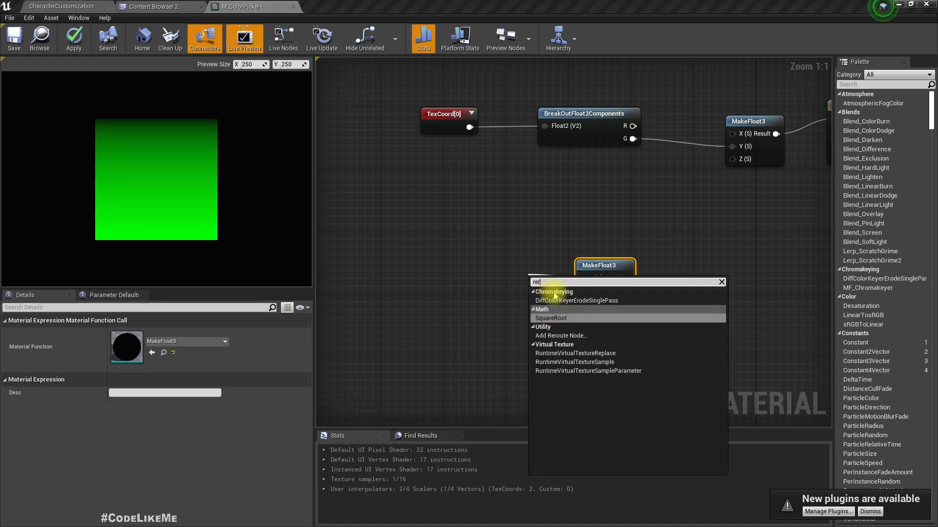
left_click(550, 319)
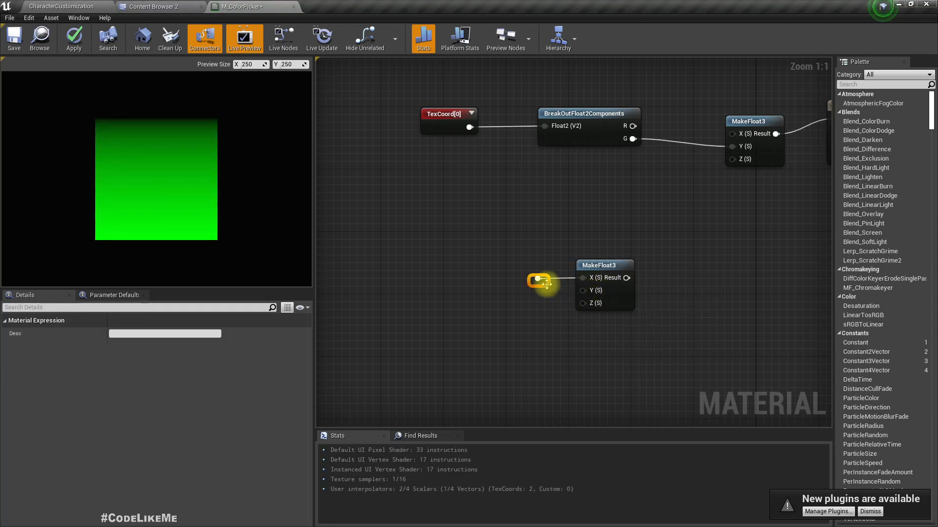
key("Delete")
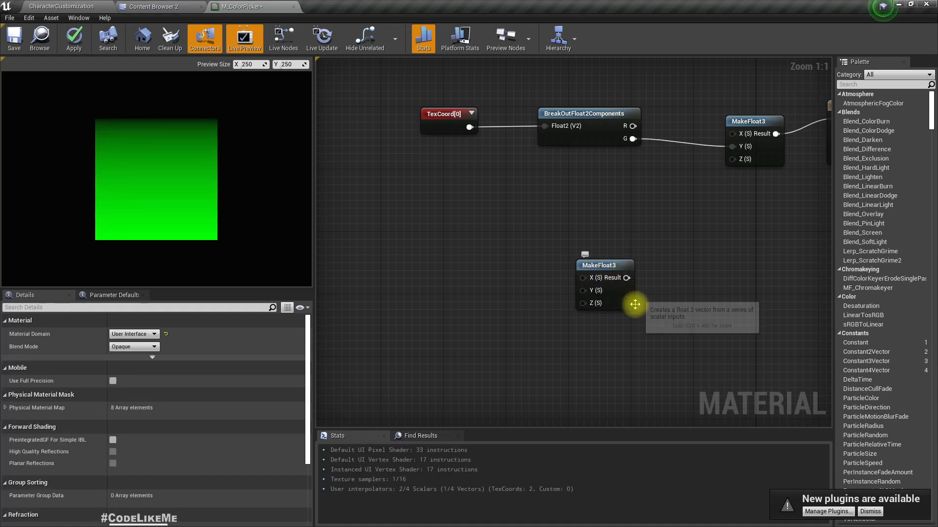
Label the new unconnected MakeFloat3 node with the comment HSV.
right_click_drag(629, 270, 503, 242)
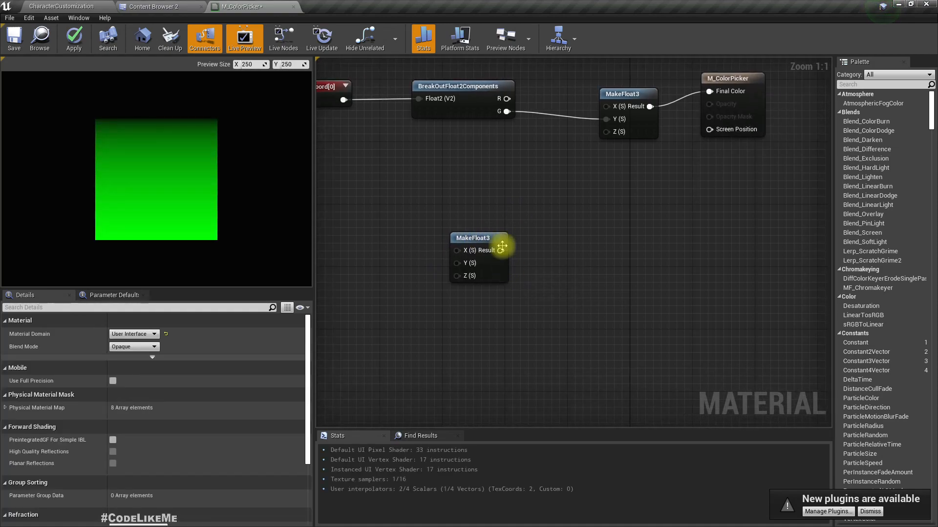
left_click(459, 237)
left_click(459, 222)
type("H")
left_click(634, 314)
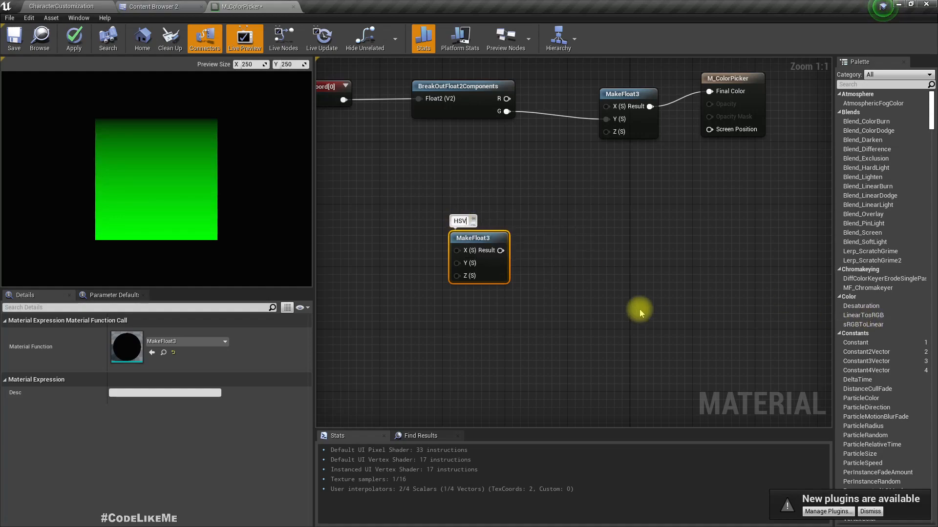
Split the HSV node's result with a BreakOutFloat3Components node and place it beside the HSV node.
left_click_drag(494, 245, 537, 274)
type("brea")
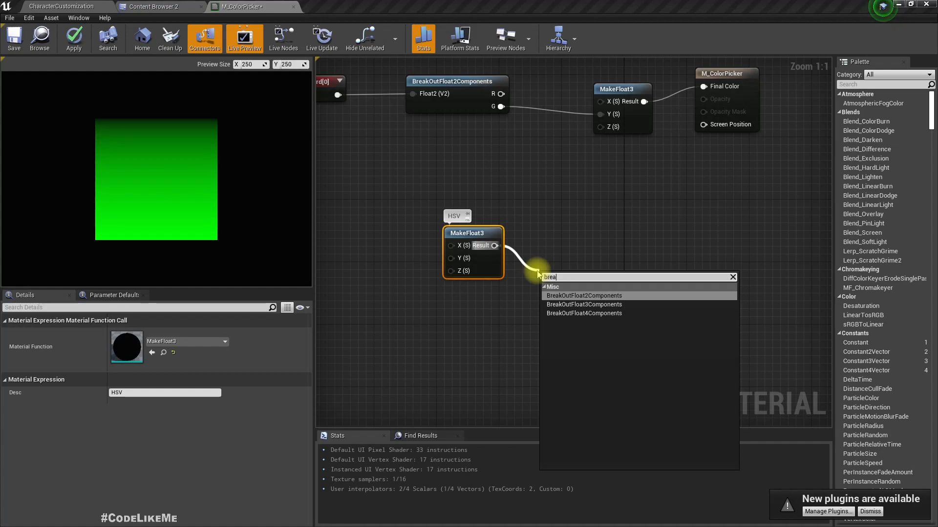
key("Down")
key("Return")
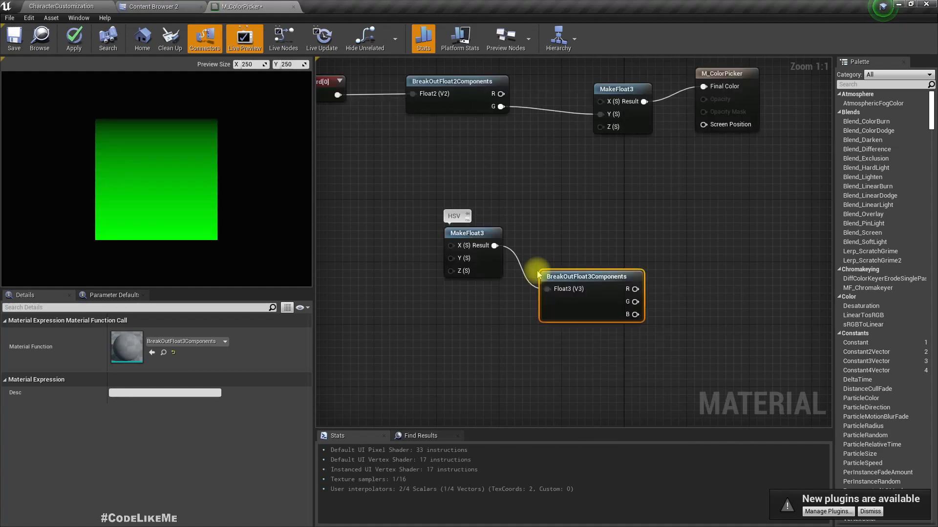
left_click_drag(591, 278, 596, 239)
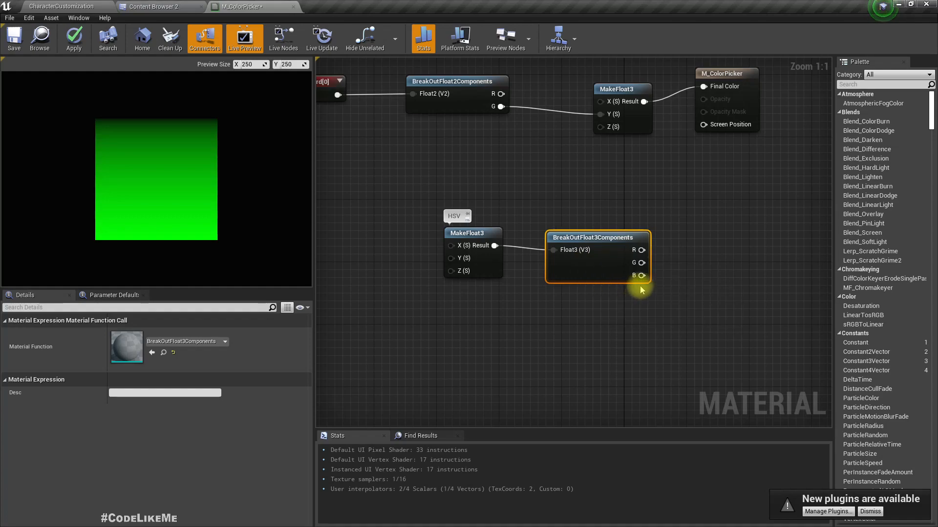
right_click_drag(595, 344, 572, 342)
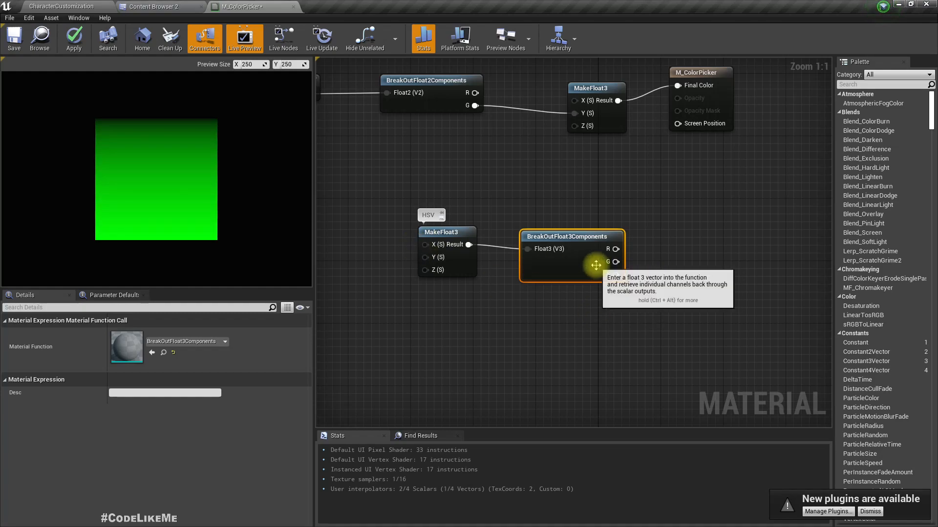
right_click_drag(393, 301, 502, 307)
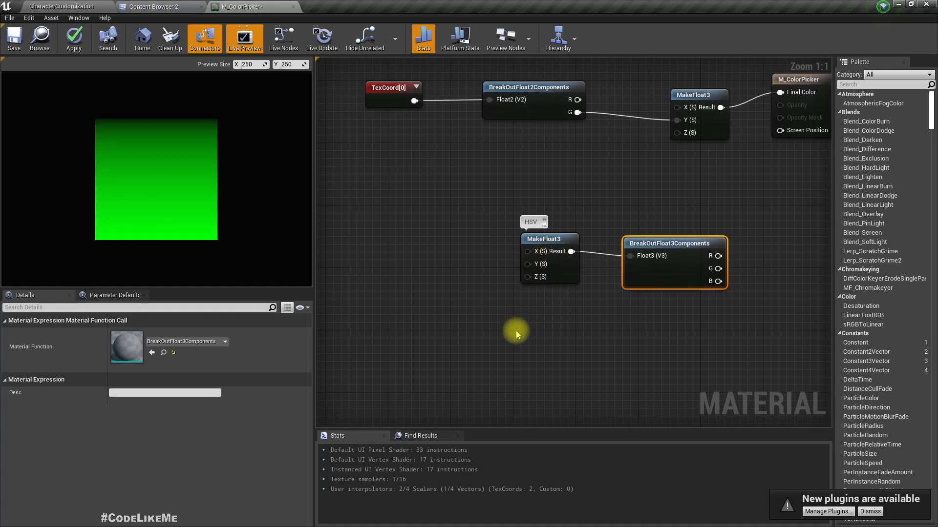
Move the BreakOutFloat2Components node up-left of the HSV node and connect its R output to the HSV node's X input.
key("alt+Tab")
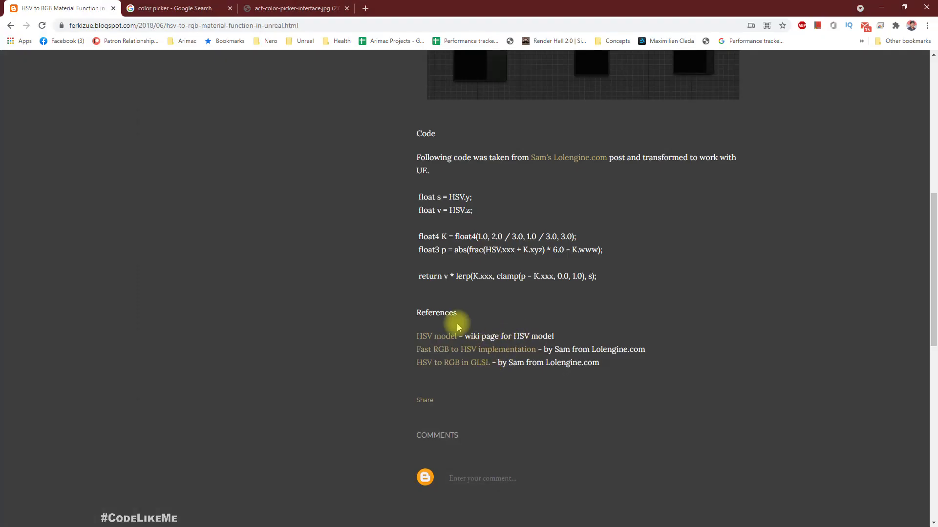
key("alt+Tab")
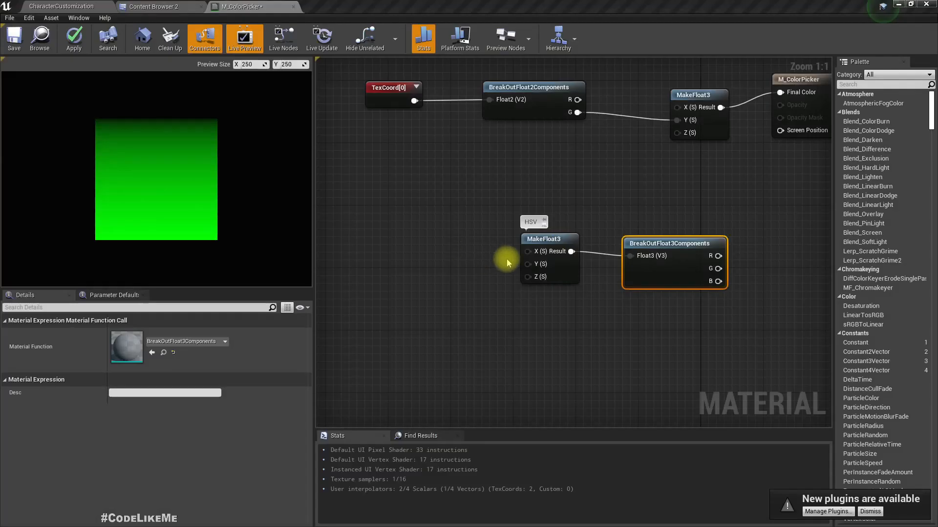
right_click_drag(436, 252, 464, 258)
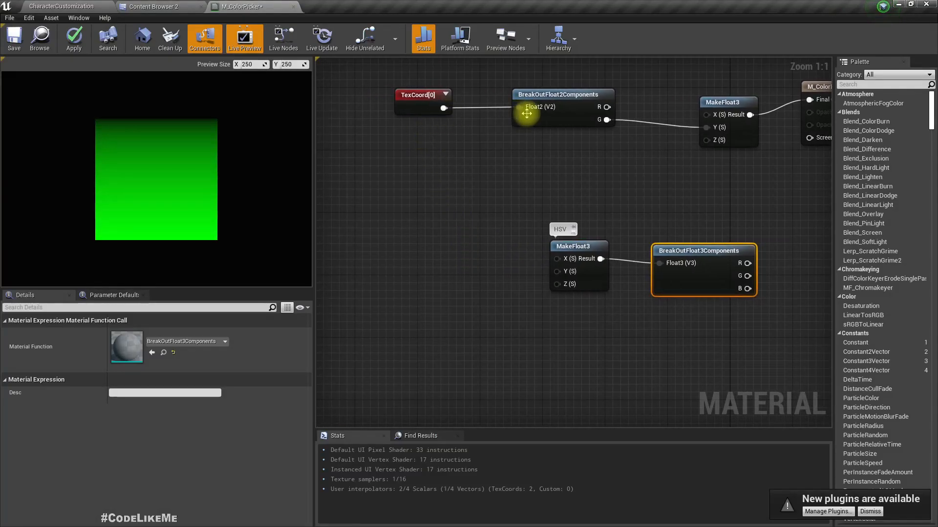
left_click_drag(391, 75, 515, 117)
left_click_drag(562, 119, 414, 143)
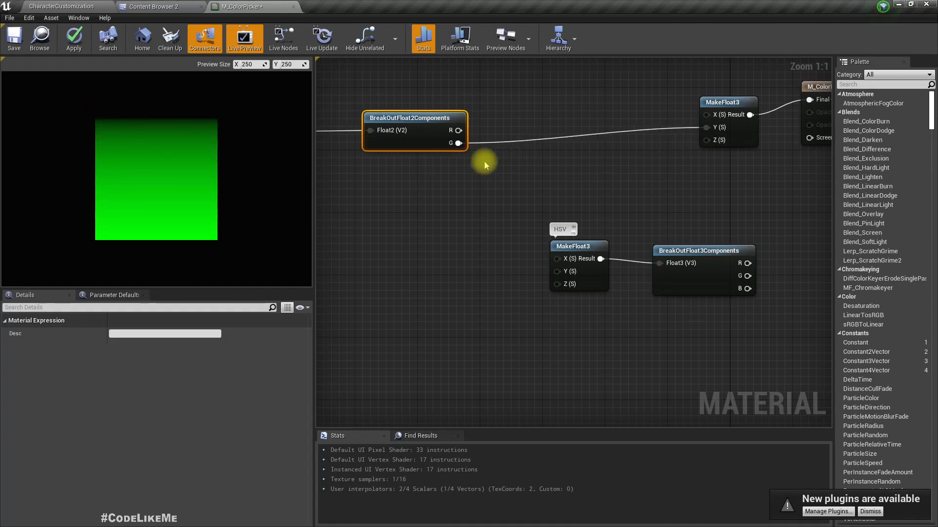
left_click_drag(458, 131, 557, 259)
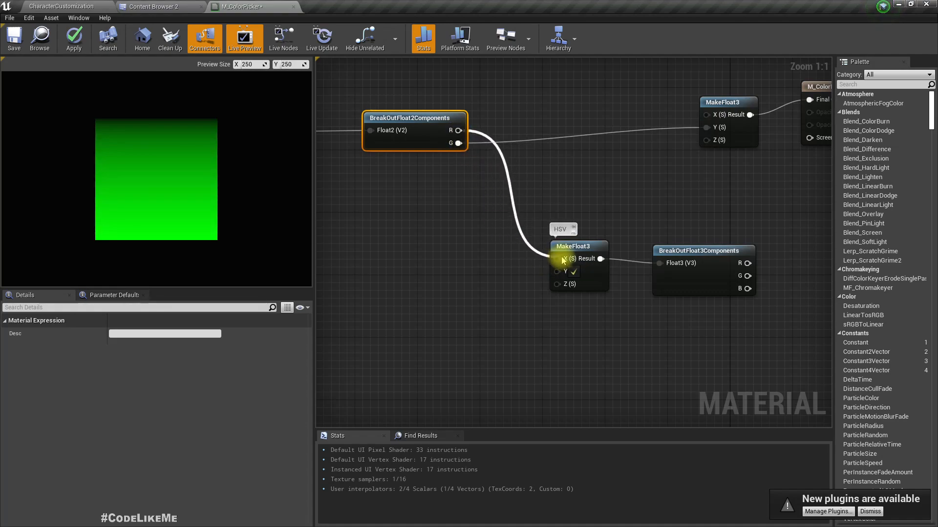
left_click_drag(680, 284, 681, 277)
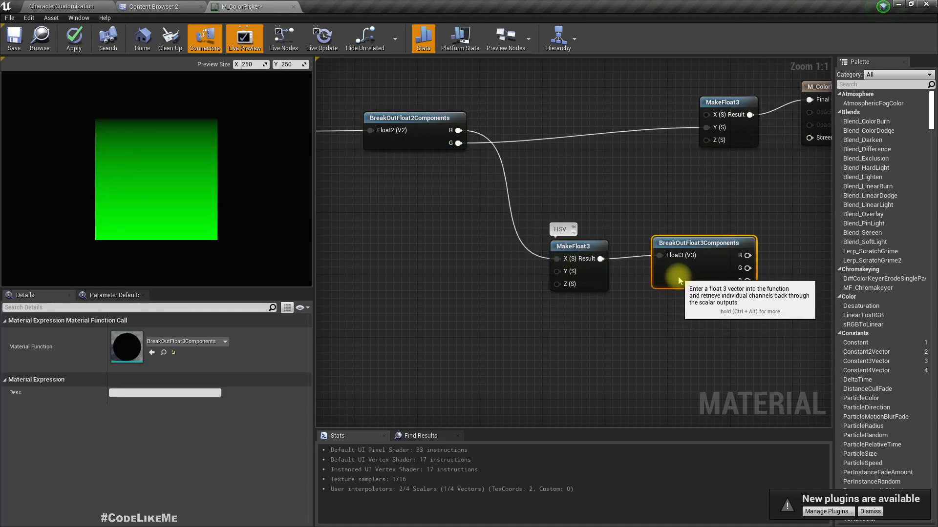
Feed a Constant of 1 into the HSV node's Y and Z inputs, and move the BreakOutFloat3Components node closer to it.
left_click_drag(565, 272, 524, 268)
type("cons")
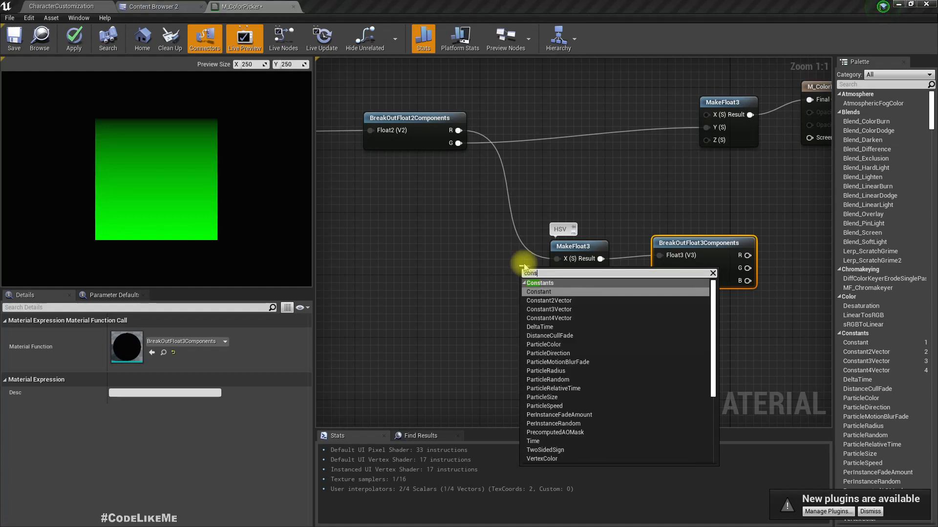
key("Return")
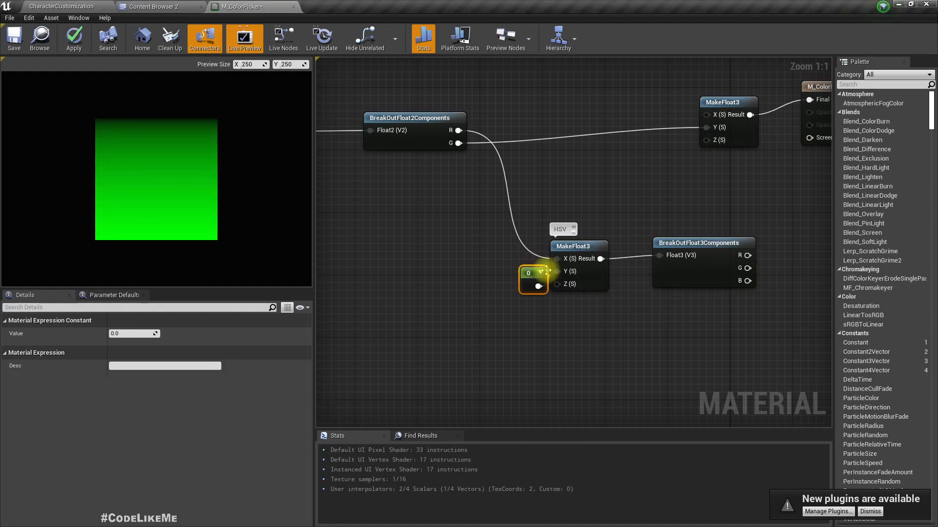
left_click_drag(530, 281, 558, 283)
left_click(130, 334)
key("Return")
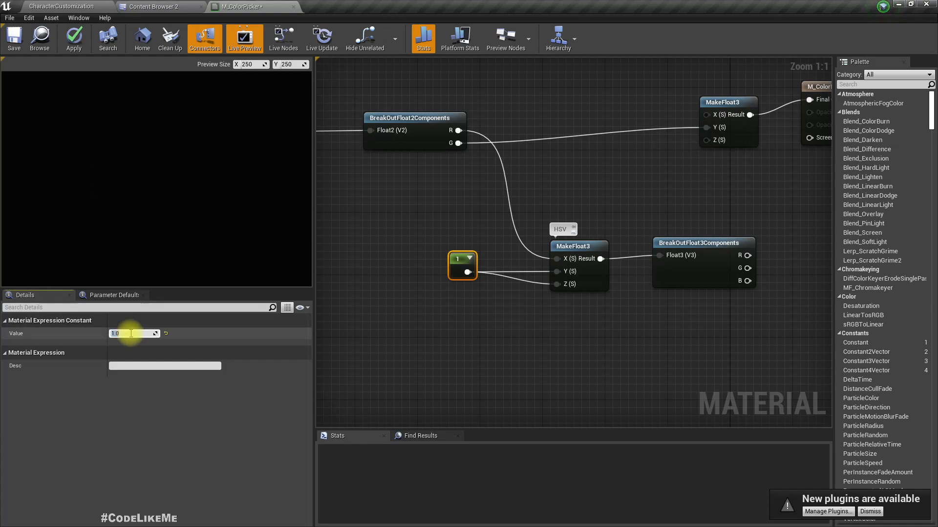
right_click_drag(593, 343, 422, 309)
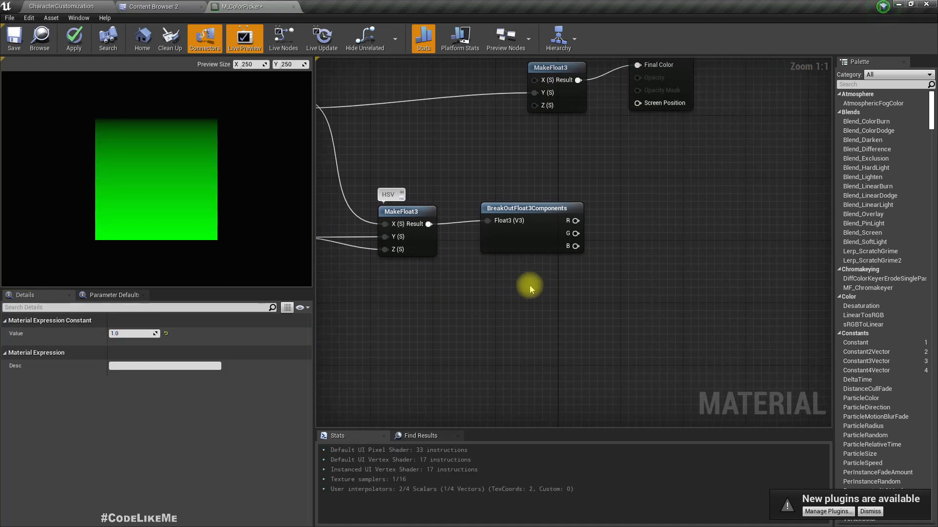
right_click_drag(529, 285, 570, 287)
left_click_drag(575, 249, 564, 253)
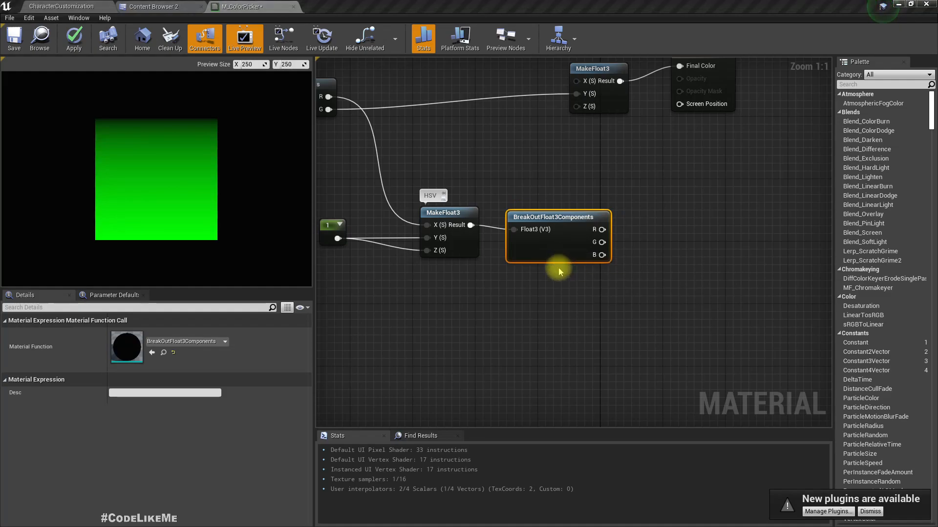
Switch to the browser to read the K, p and return lines of the HSV to RGB code, and return to the Unreal Editor.
key("alt+Tab")
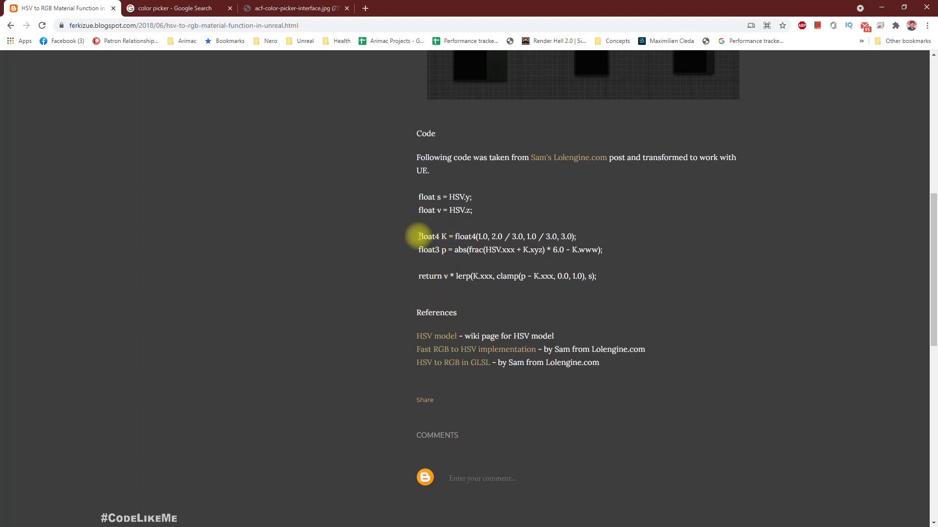
mouse_move(416, 238)
left_mouse_down()
mouse_move(551, 248)
mouse_move(417, 245)
mouse_move(420, 237)
left_mouse_up()
left_click(624, 241)
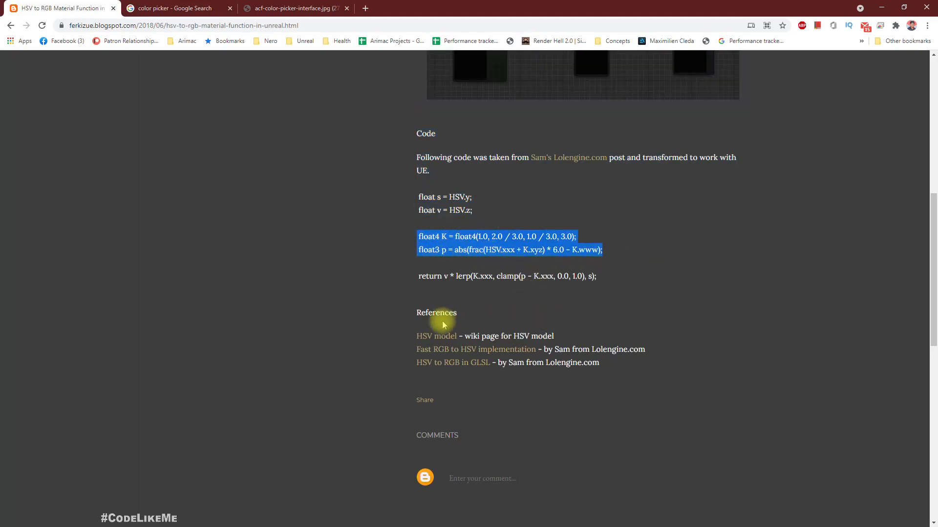
left_click_drag(418, 276, 603, 277)
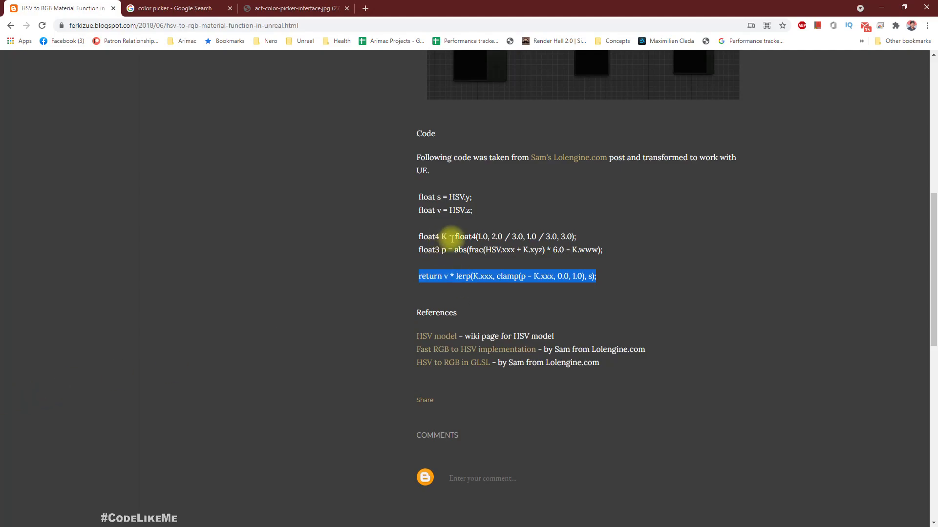
key("alt+Tab")
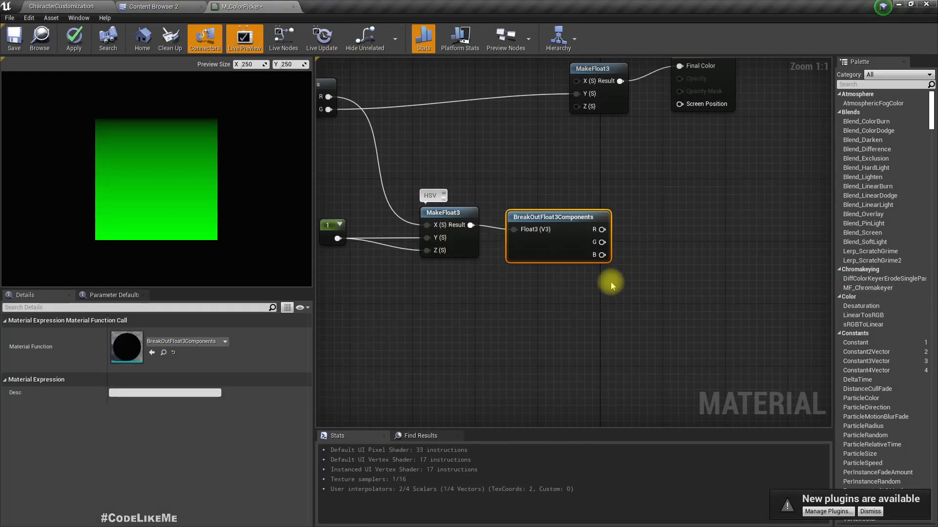
Add a MakeFloat4 node in the empty space below and to the right of the BreakOutFloat3Components node.
right_click_drag(610, 282, 628, 274)
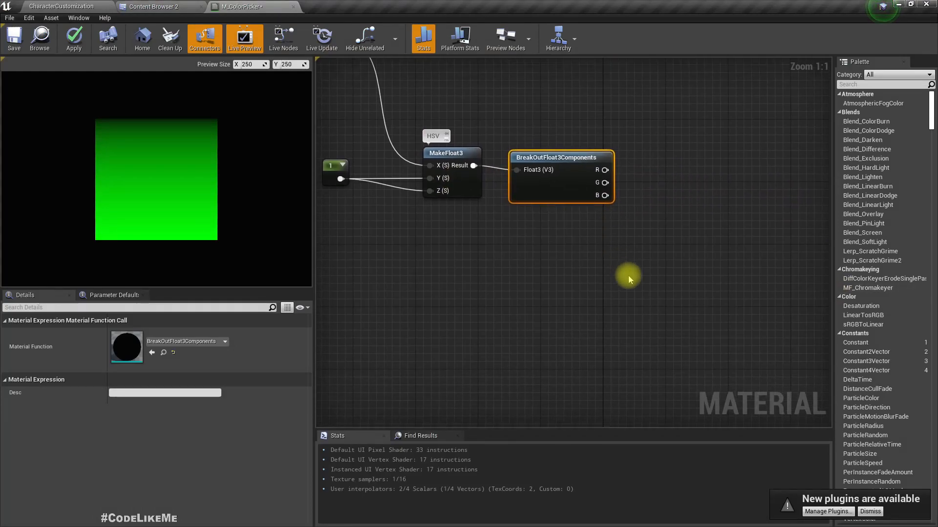
right_click(680, 296)
type("make fl")
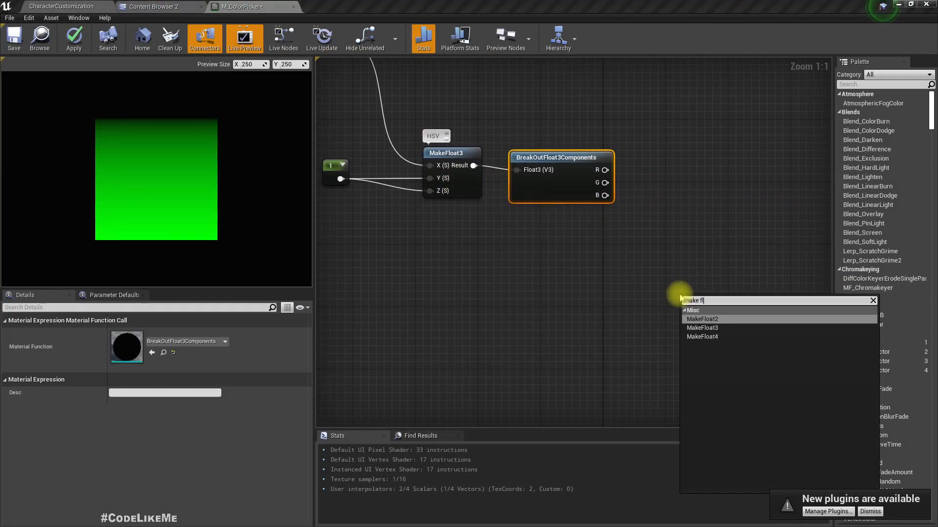
type("o")
key("Down")
key("Down")
key("Return")
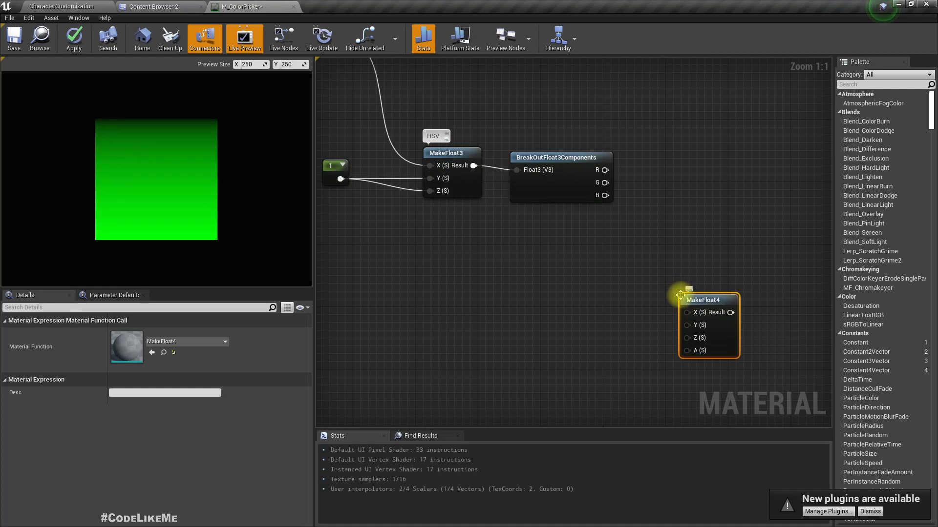
Label the new MakeFloat4 node with the comment K.
left_click(689, 289)
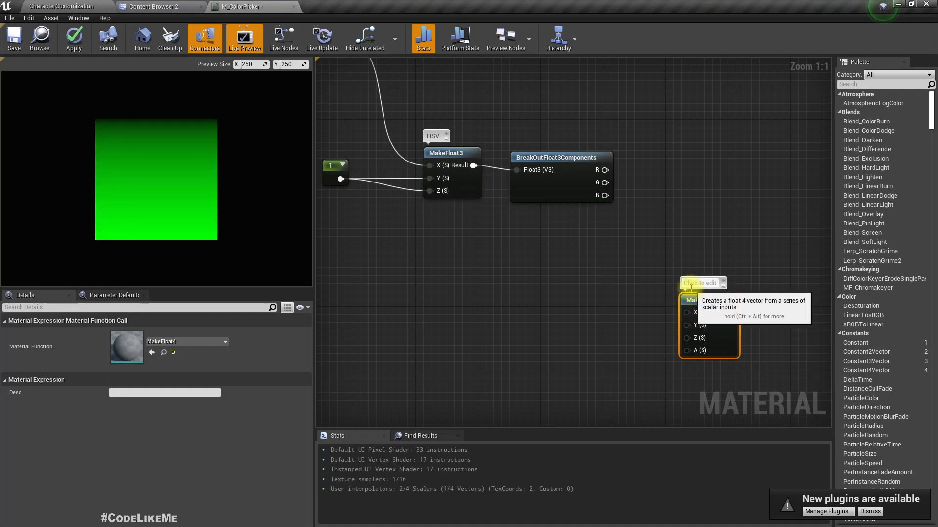
left_click(691, 285)
type("K")
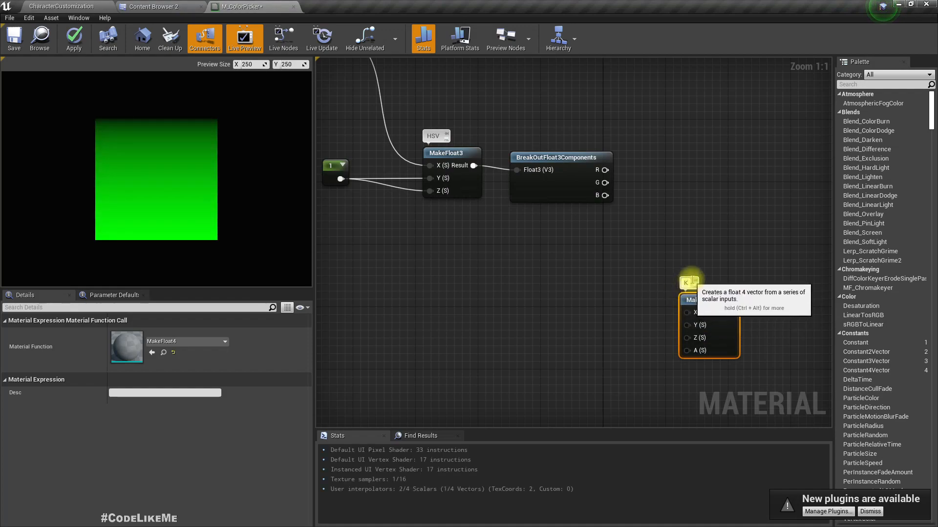
key("Return")
scroll(551, 341, "down", 4)
right_click_drag(526, 331, 537, 261)
scroll(576, 248, "up", 3)
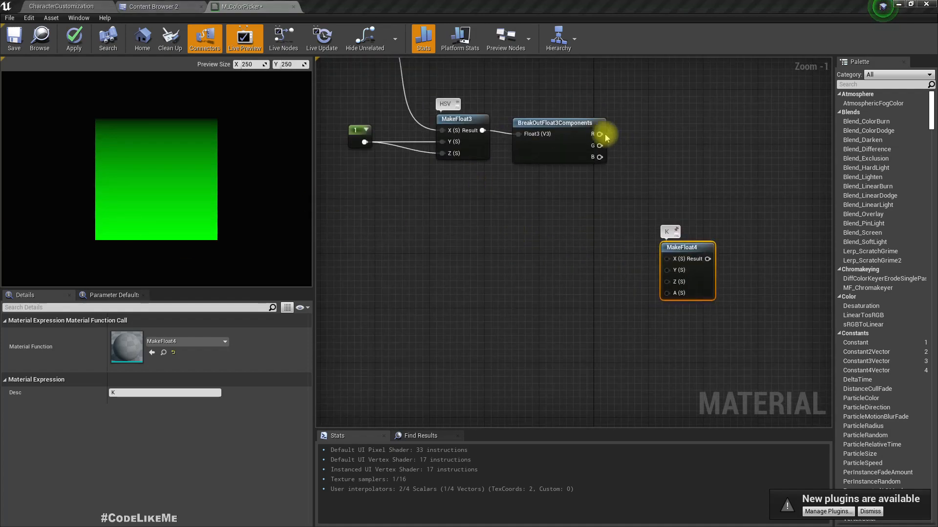
Switch to the browser to read the component values in the float4 K line, and return to the Unreal Editor.
key("alt+Tab")
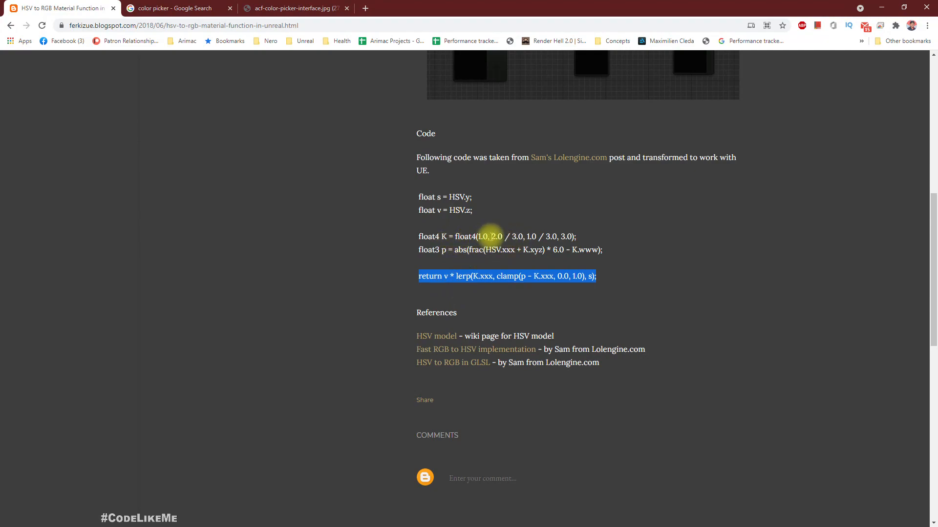
left_click(486, 237)
double_click(482, 237)
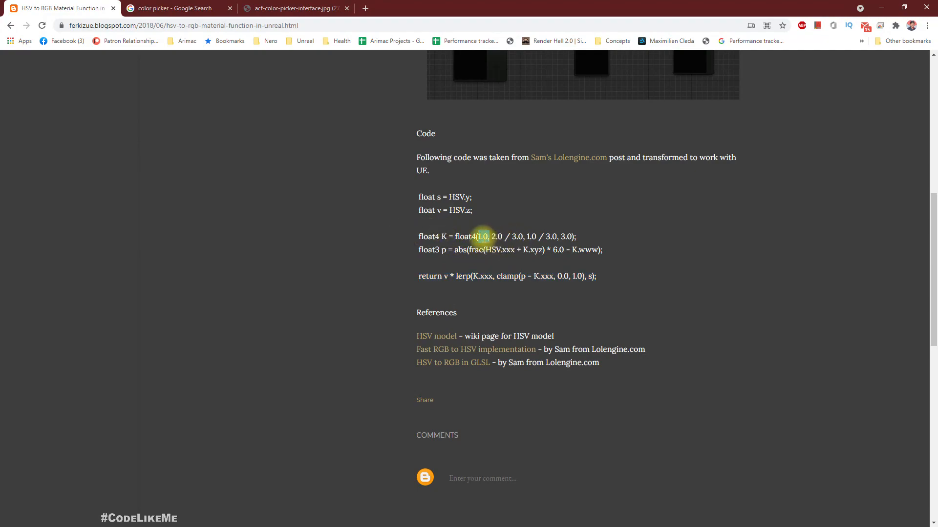
double_click(496, 237)
left_click_drag(507, 237, 545, 237)
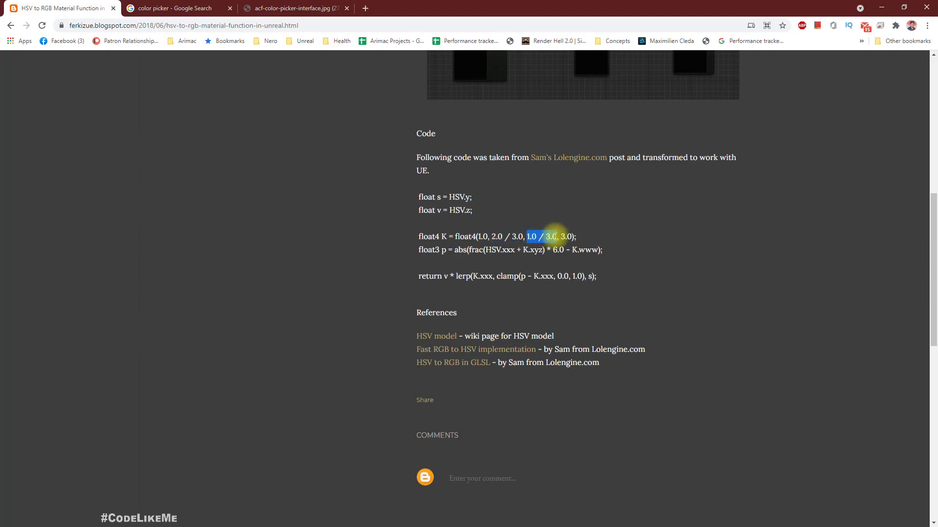
left_click_drag(555, 236, 559, 246)
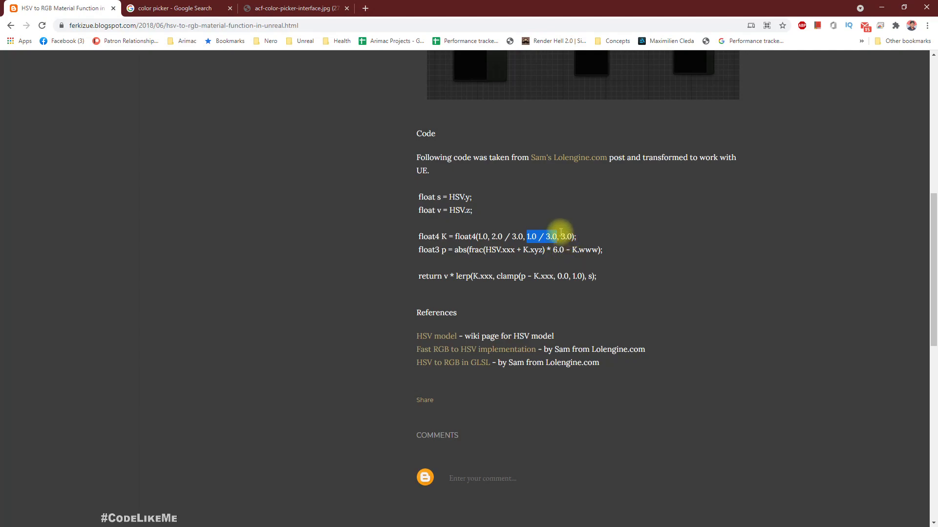
key("alt+Tab")
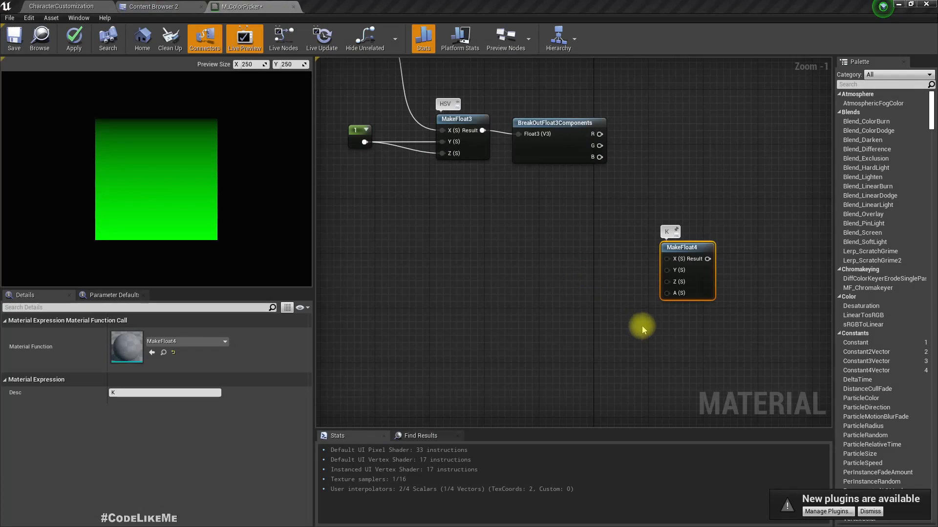
Feed the K node's X input with a Constant of 1 placed beside it.
left_click_drag(667, 259, 601, 261)
type("con")
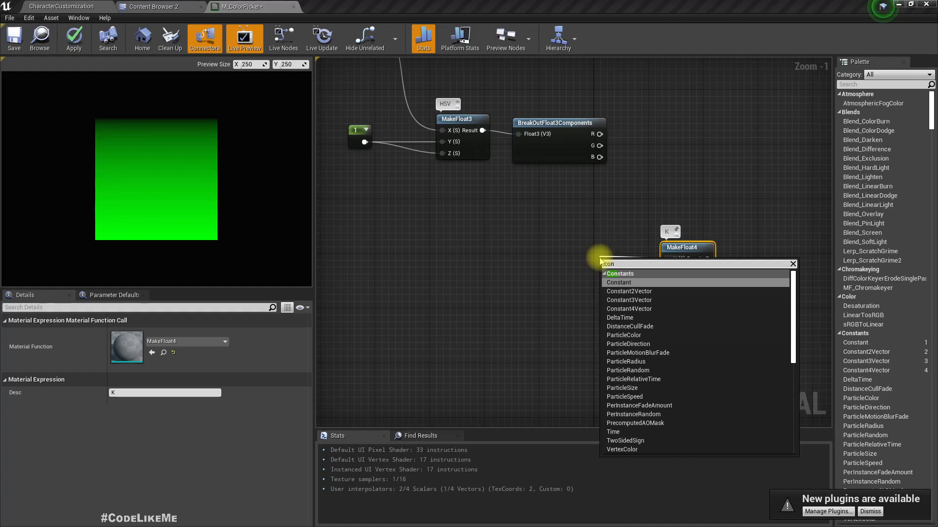
key("Return")
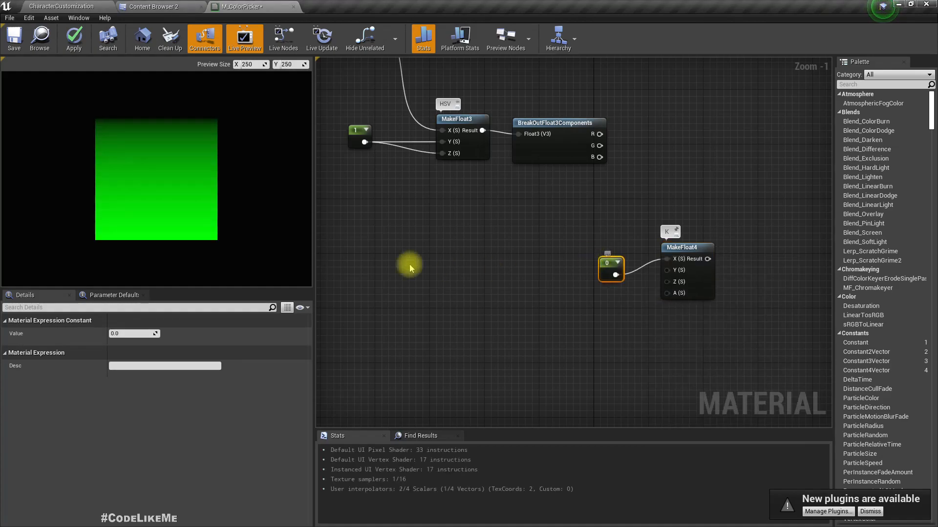
left_click(130, 334)
type("1")
key("Return")
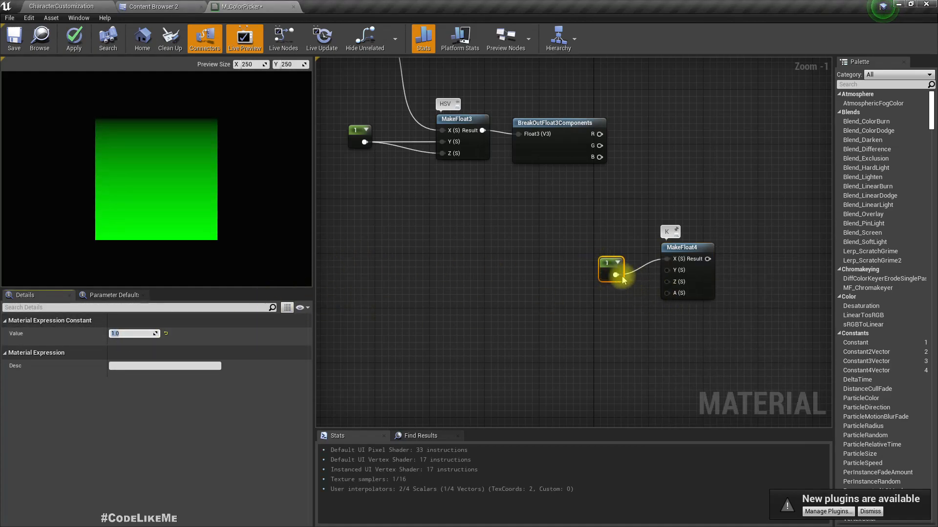
left_click_drag(609, 267, 605, 258)
Feed the K node's Y input with a Divide node set to 2 over 3, and line it up below the Constant.
left_click_drag(680, 271, 623, 286)
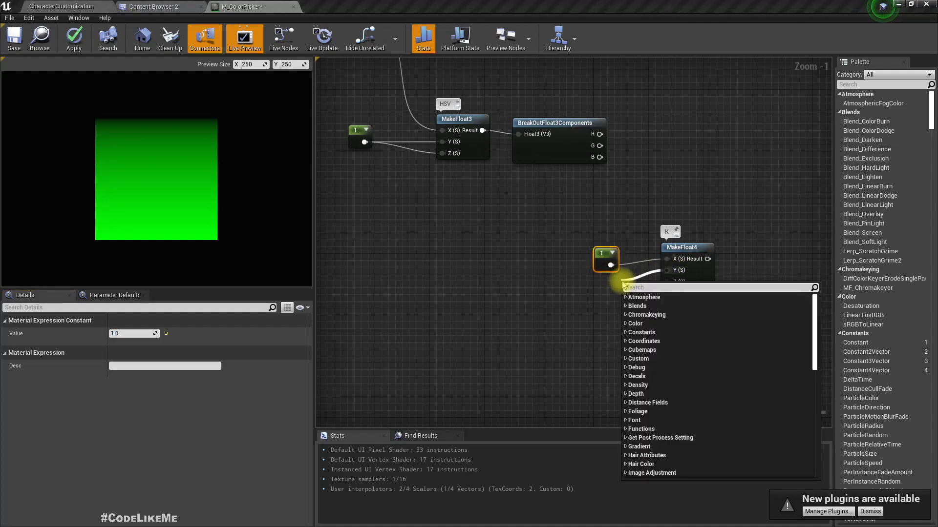
type("divide")
key("Return")
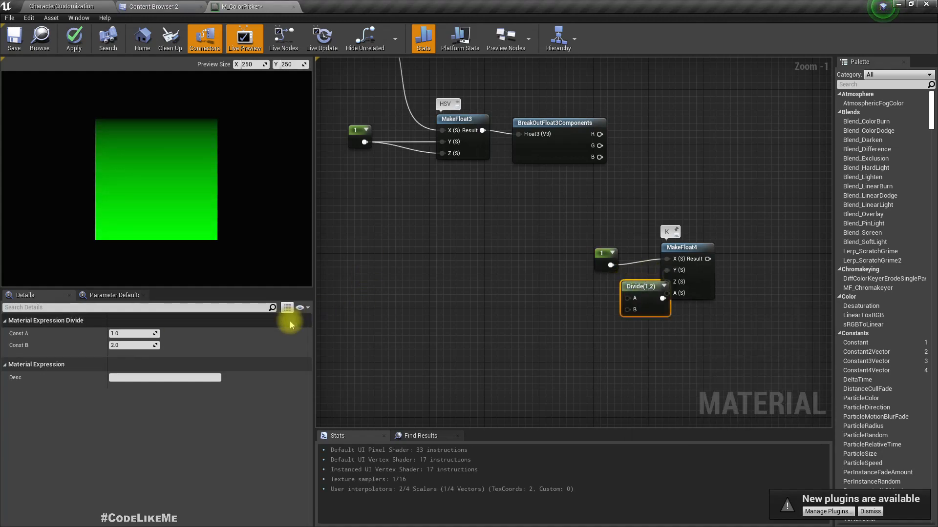
left_click(130, 331)
type("2")
key("Tab")
type("3")
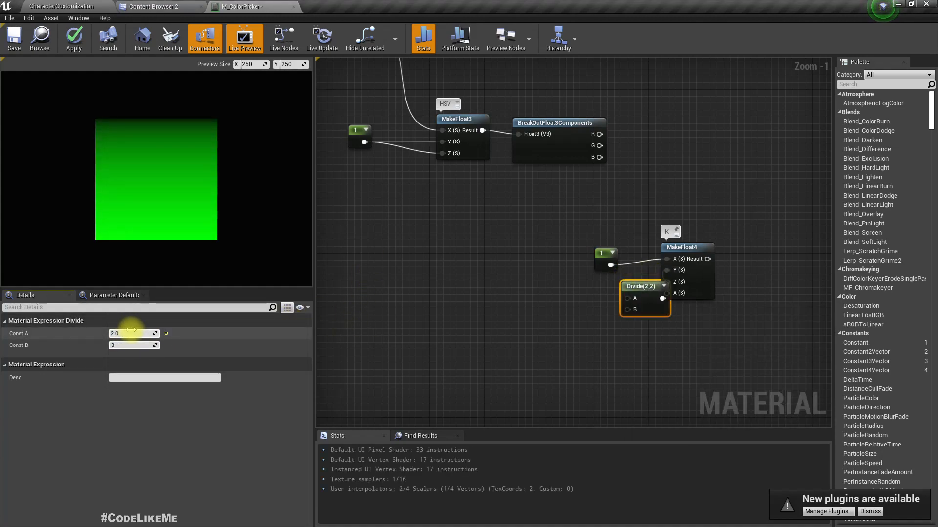
left_click_drag(647, 294, 593, 295)
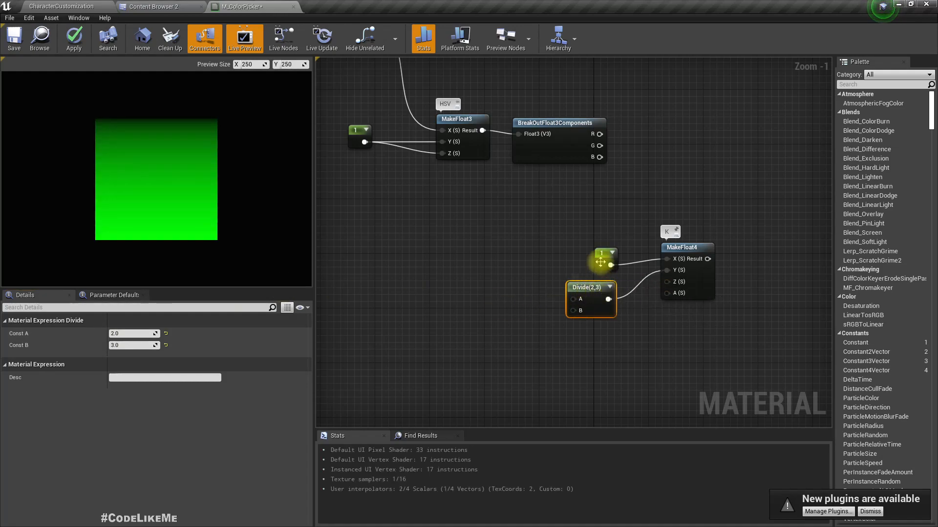
left_click_drag(601, 263, 566, 257)
left_click_drag(592, 298, 585, 297)
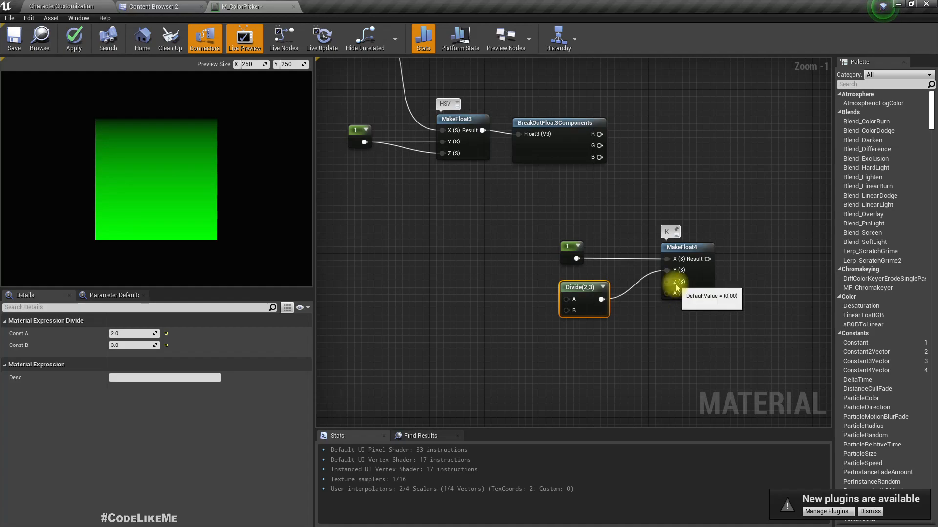
Check the third K component in the browser, and feed the K node's Z input with a Divide node set to 1 over 3.
key("alt+Tab")
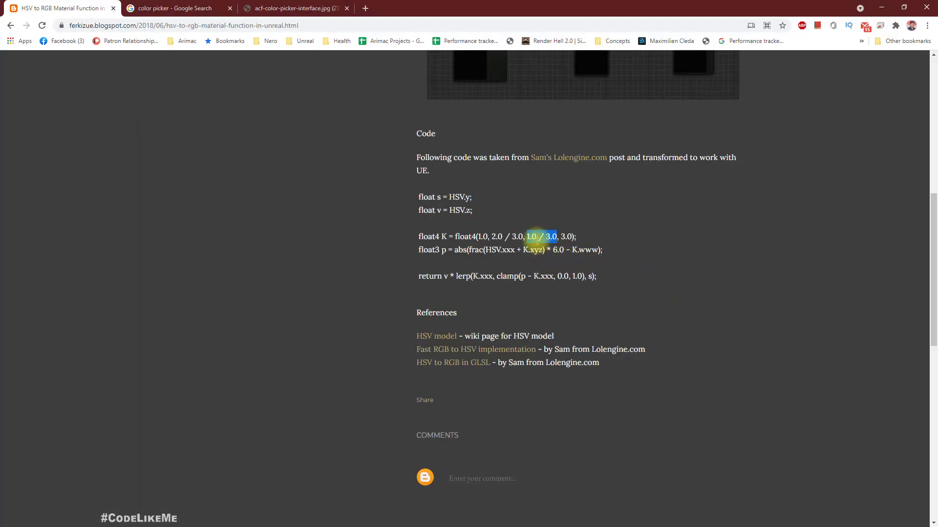
key("alt+Tab")
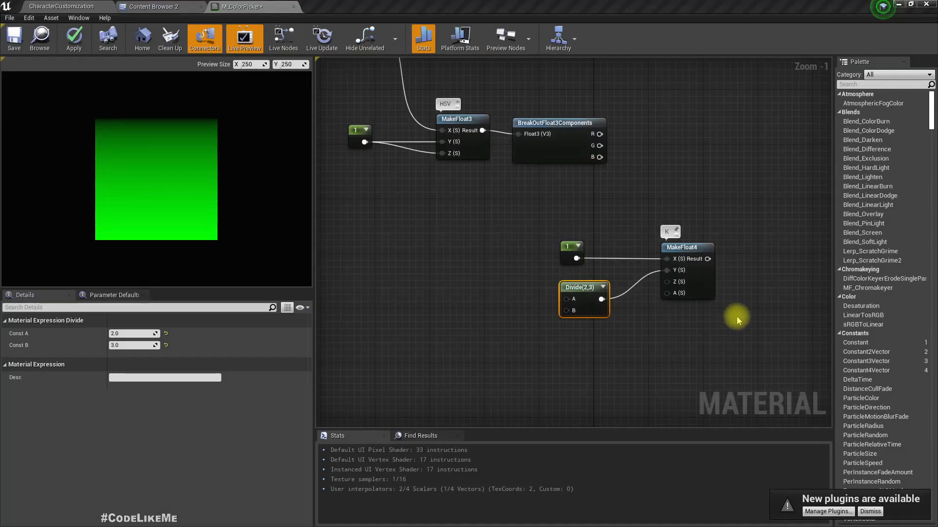
left_click_drag(682, 287, 569, 367)
type("divide")
key("Return")
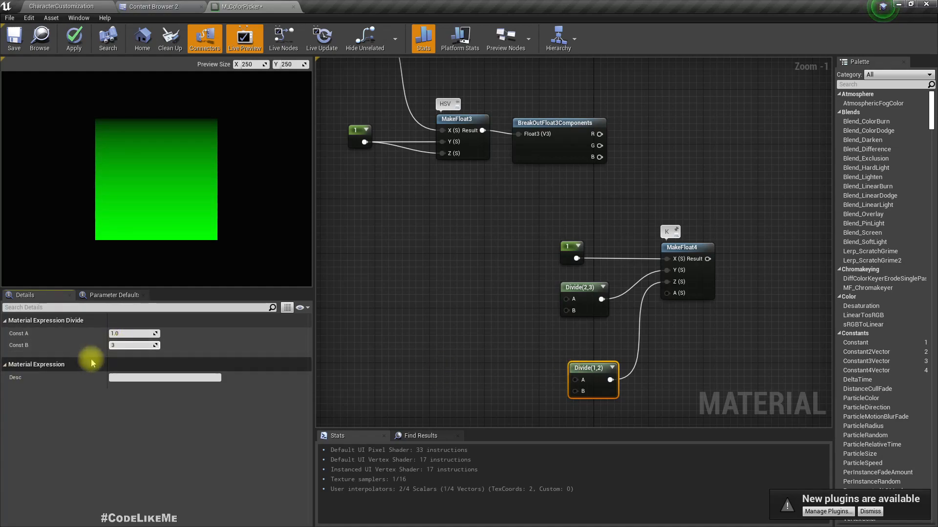
left_click_drag(587, 375, 576, 345)
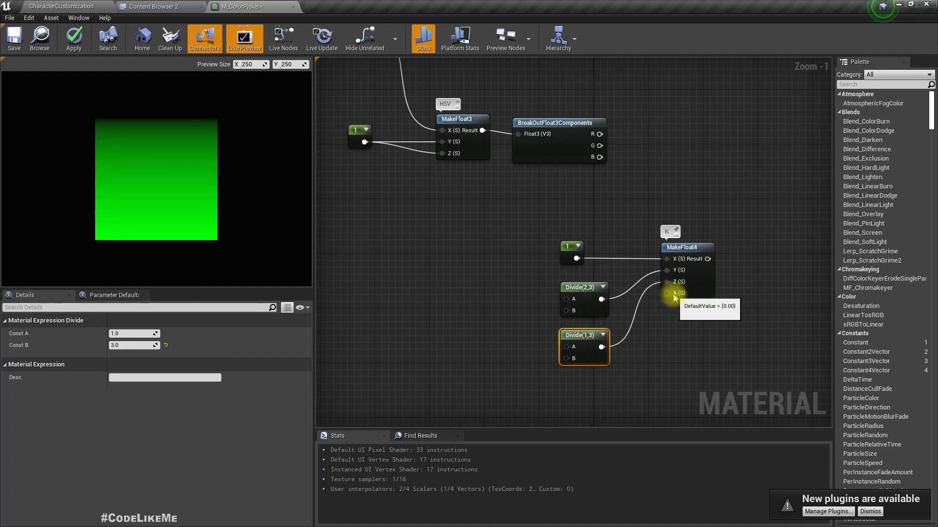
Feed the K node's A input with a Constant of 3 and align it below the two Divide nodes.
left_click_drag(674, 295, 617, 384)
type("const")
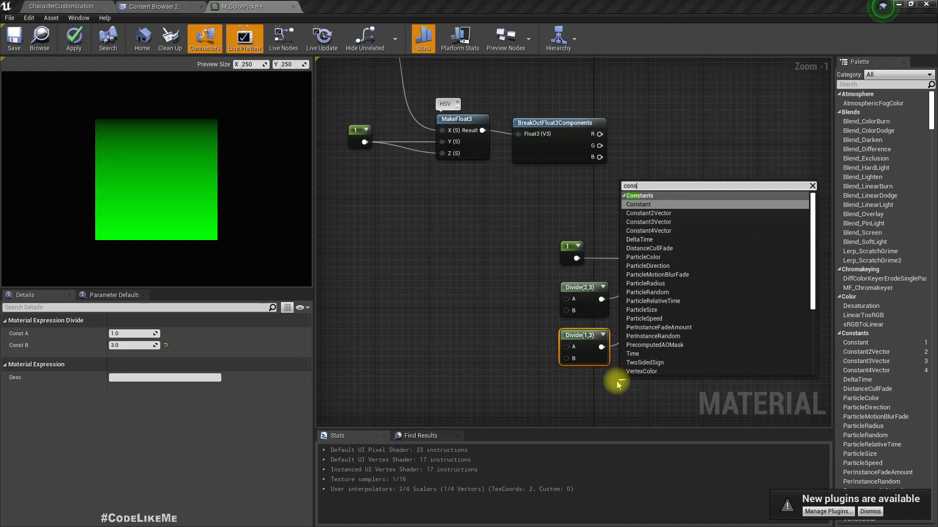
key("Return")
left_click(128, 333)
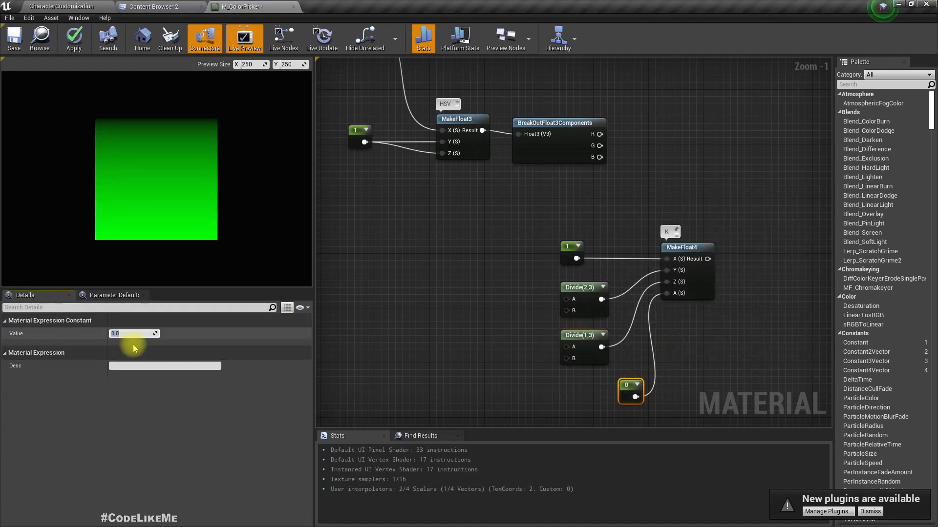
type("3")
key("Return")
left_click_drag(626, 390, 587, 392)
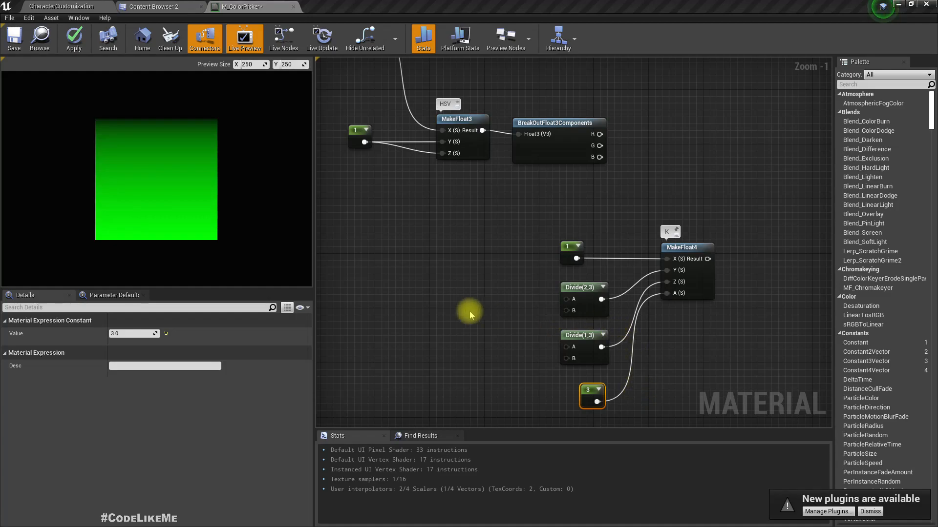
Switch to the browser to read the float3 p expression in the blog code, and return to the Unreal Editor.
key("alt+Tab")
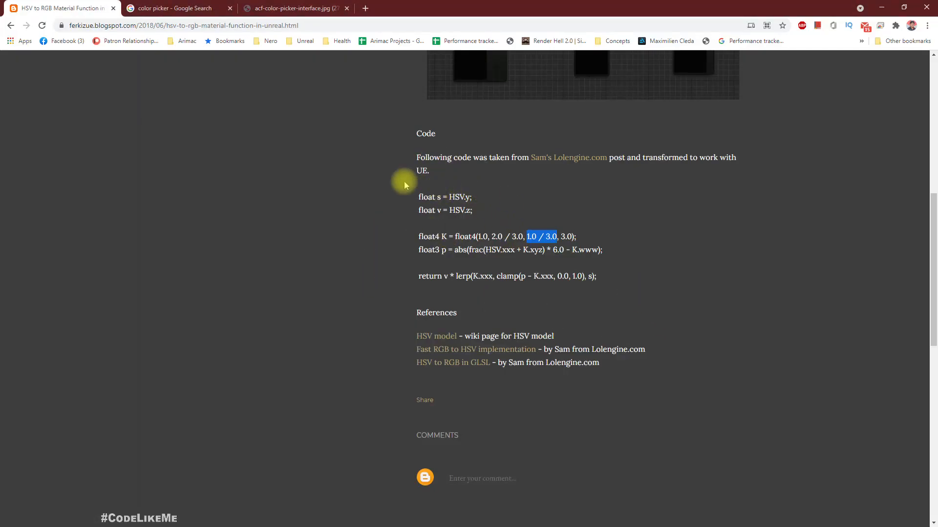
left_click(469, 184)
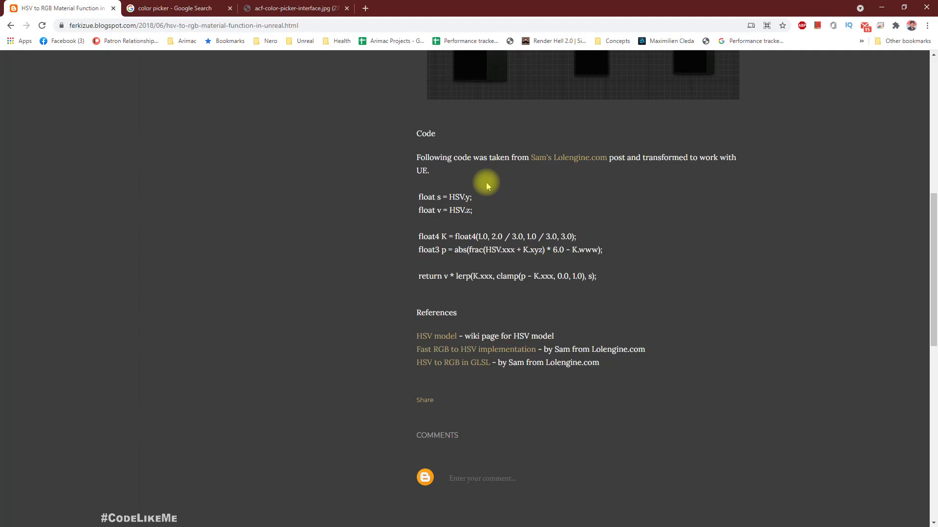
key("alt+Tab")
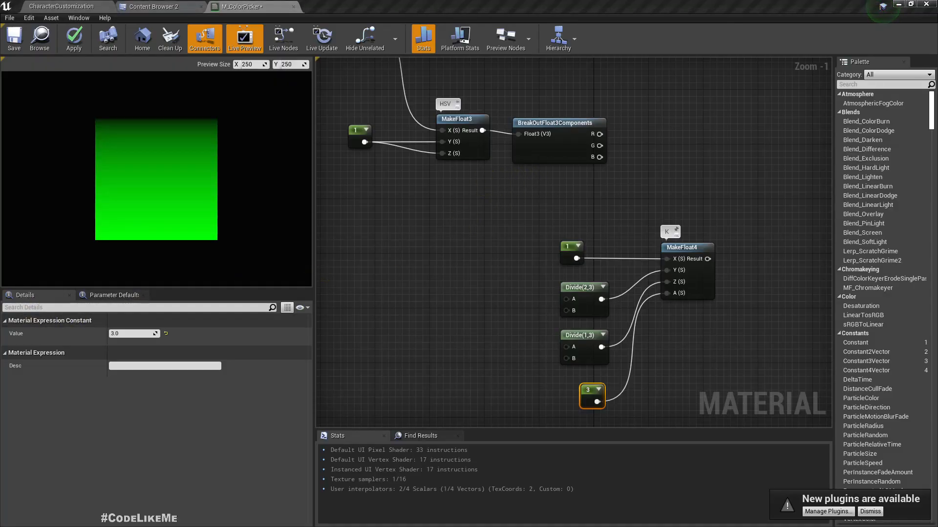
key("alt+Tab")
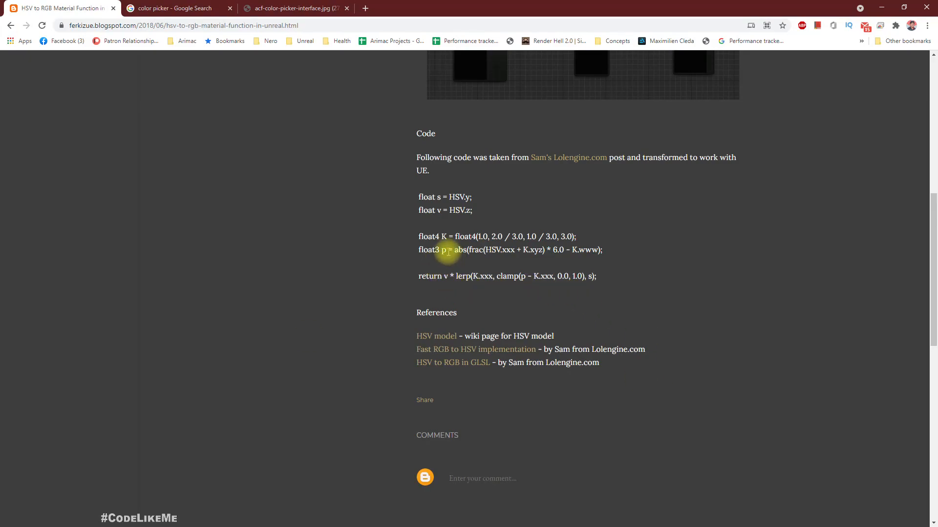
left_click_drag(448, 250, 419, 251)
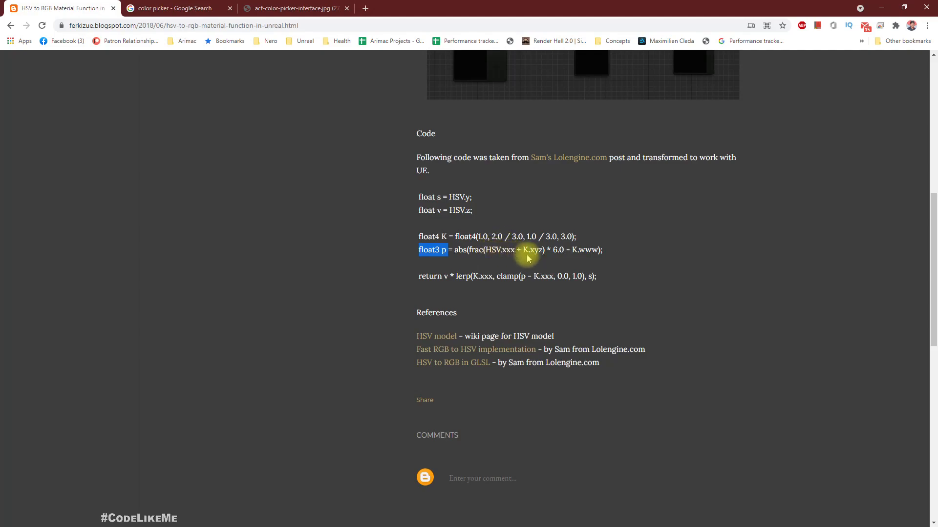
key("alt")
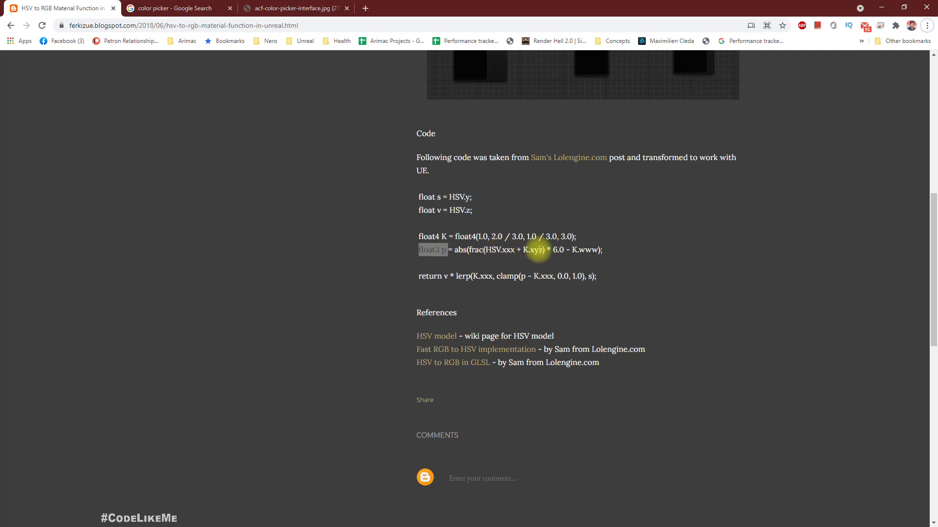
key("alt+Tab")
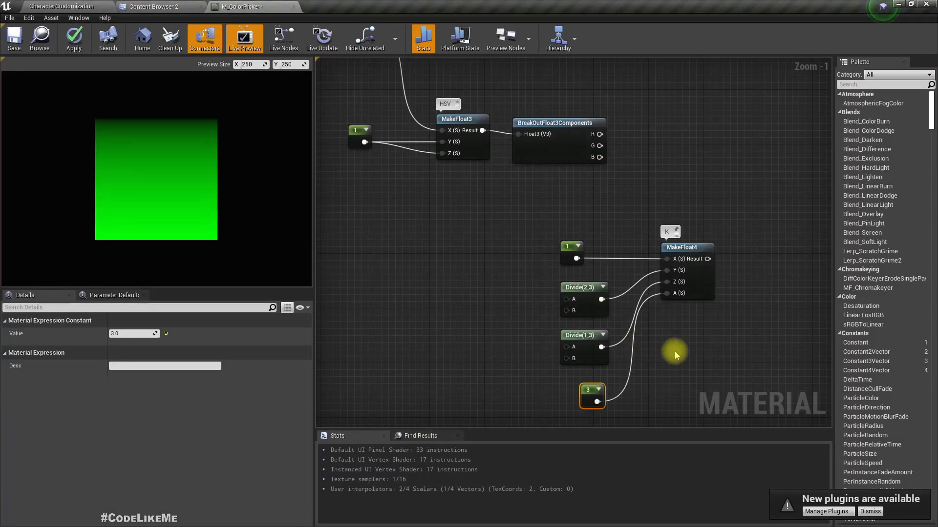
Add a MakeFloat3 node to the graph in the free area below the K node.
right_click_drag(675, 353, 576, 305)
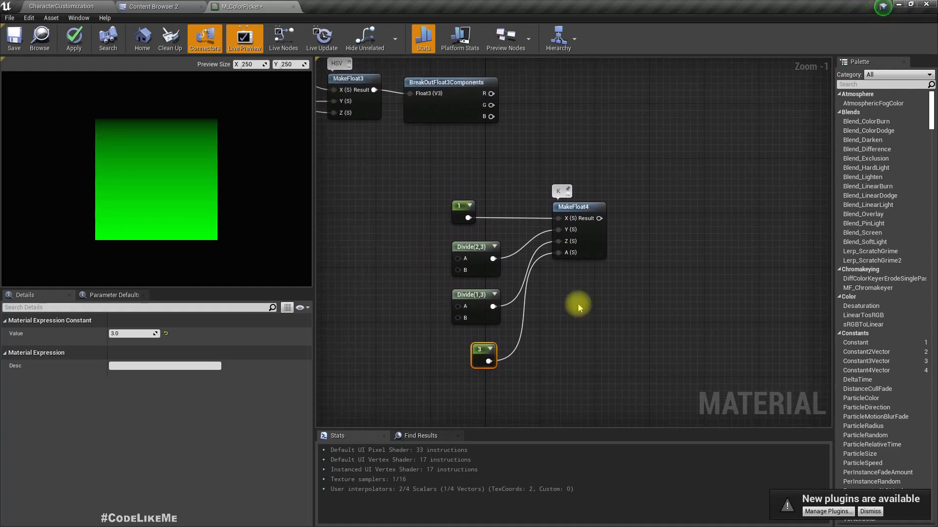
right_click(662, 337)
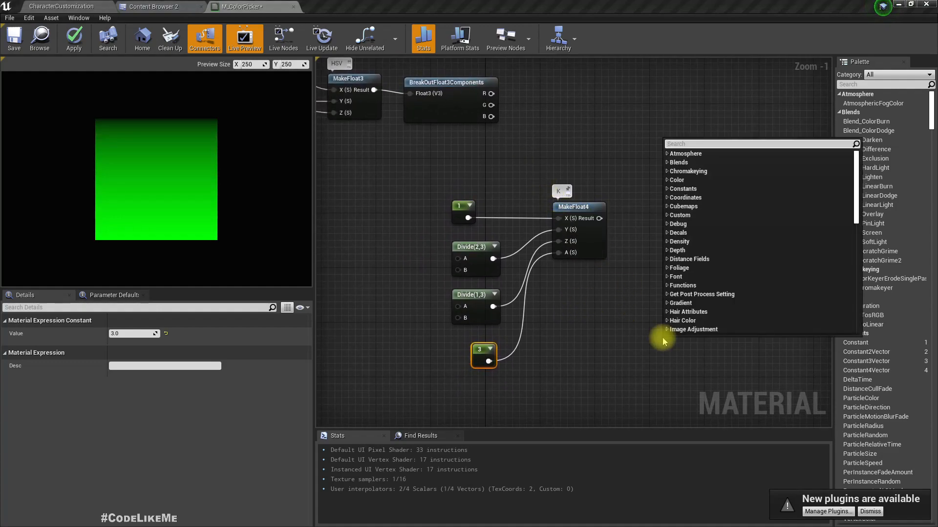
type("make gfl")
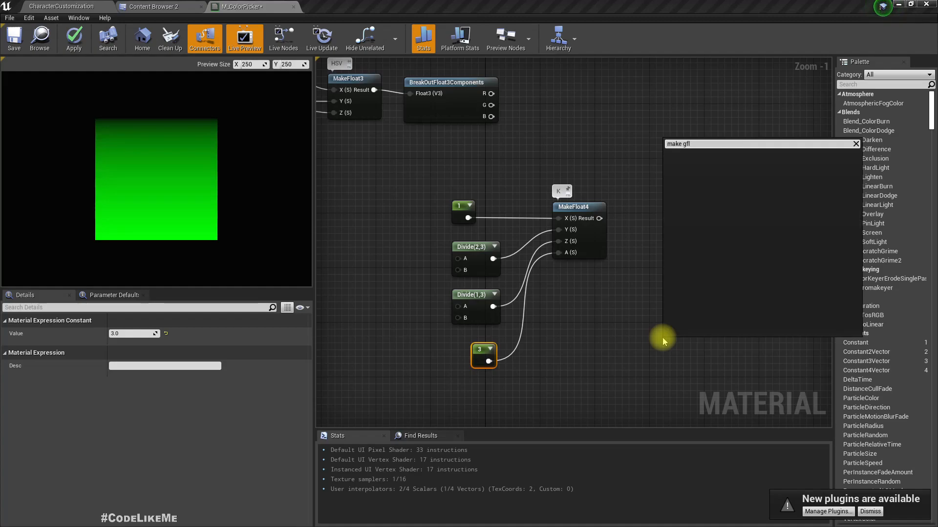
key("BackSpace")
key("BackSpace")
key("BackSpace")
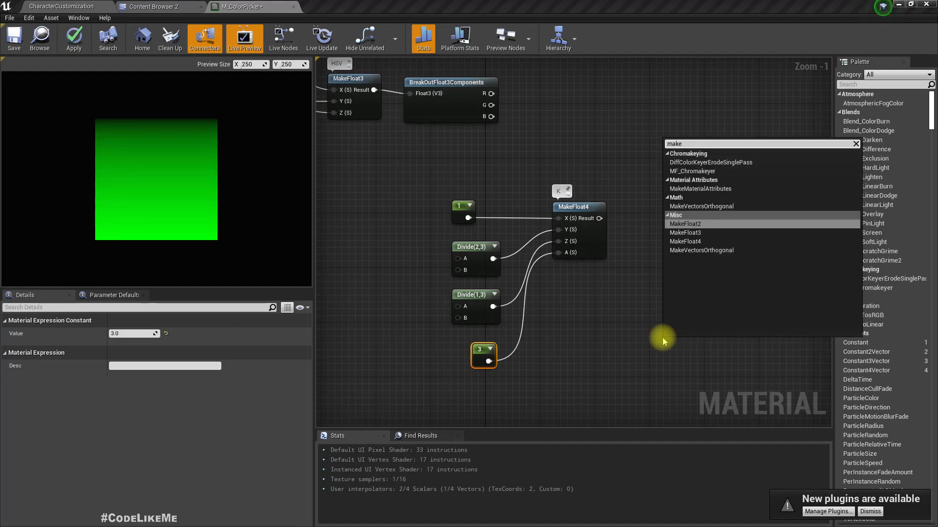
type("flo")
key("Down")
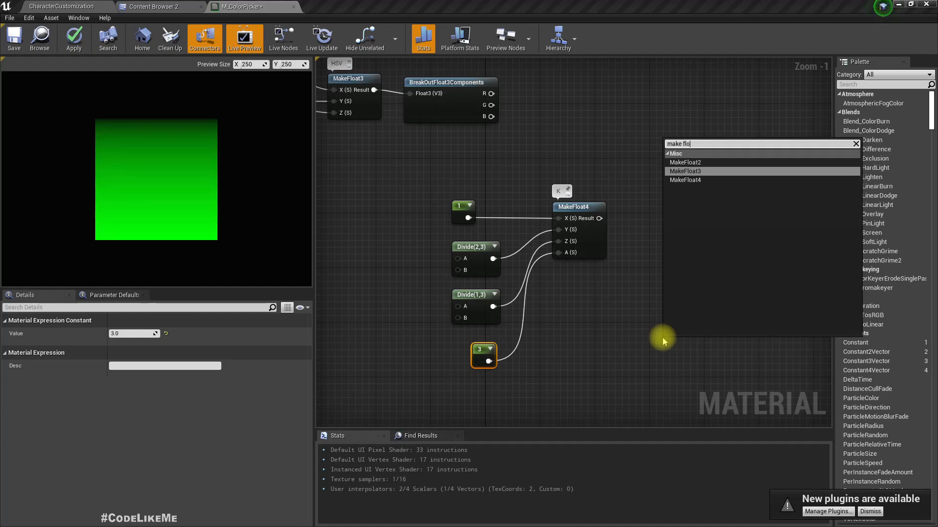
key("Return")
right_click_drag(737, 318, 694, 335)
left_click_drag(660, 346, 592, 346)
right_click_drag(471, 215, 517, 210)
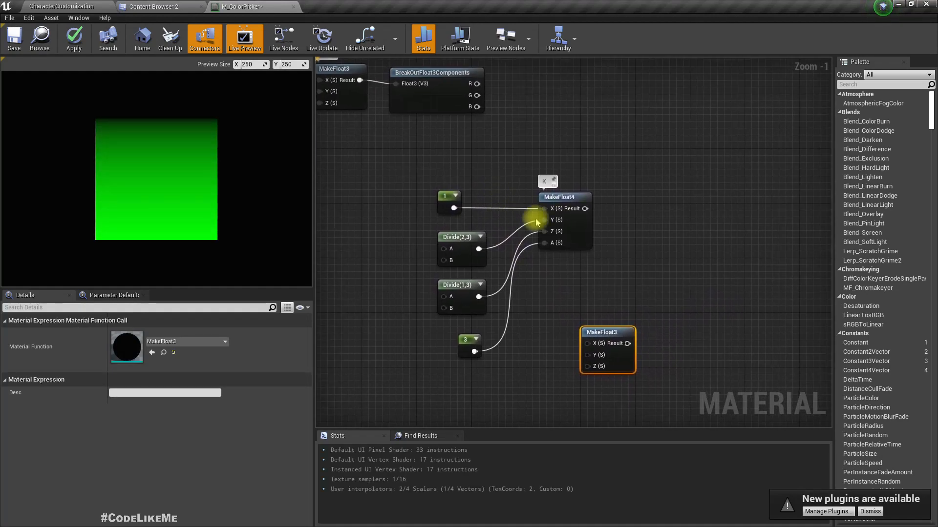
Move the new MakeFloat3 above the K node, and shift the K node with its inputs down to make room.
left_click_drag(604, 327, 563, 129)
left_click_drag(592, 400, 438, 209)
left_click_drag(448, 202, 447, 332)
right_click_drag(473, 246, 471, 334)
Connect the R output of BreakOutFloat3Components to the X, Y and Z inputs of the new MakeFloat3.
left_click_drag(544, 230, 473, 172)
mouse_move(539, 239)
left_mouse_down()
mouse_move(474, 173)
mouse_move(538, 249)
left_mouse_up()
right_click_drag(579, 312, 562, 275)
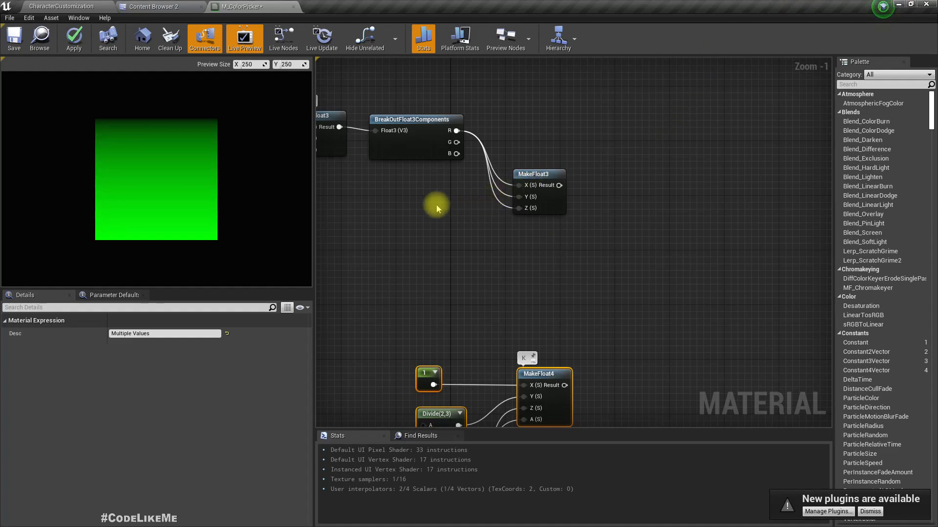
right_click_drag(426, 113, 485, 122)
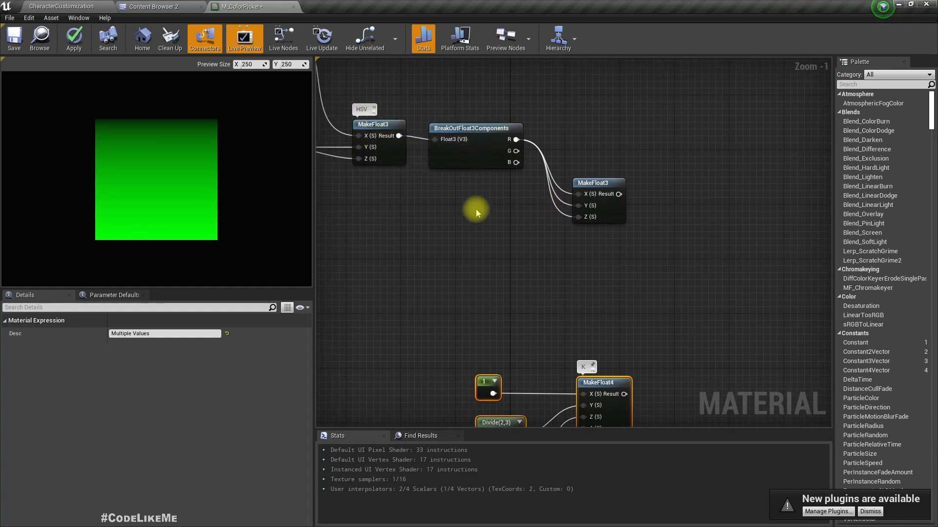
right_click_drag(498, 238, 456, 192)
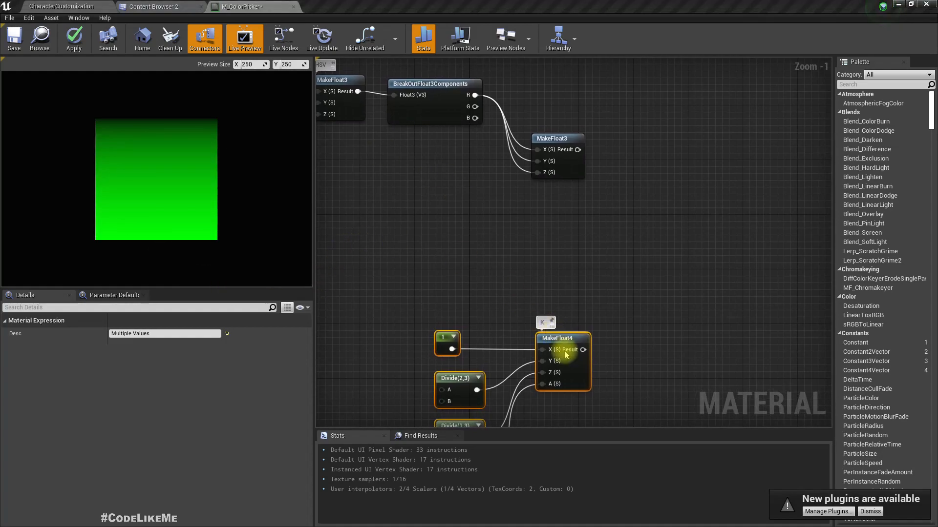
Recheck K.xyz in the browser code, and attach a BreakOutFloat4Components node to the K node's result in the Unreal Editor.
key("alt+Tab")
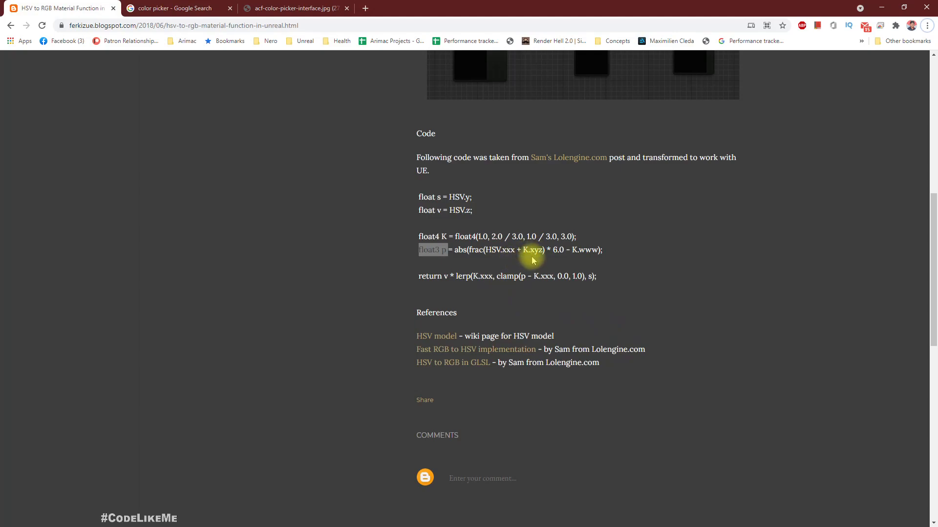
key("alt+Tab")
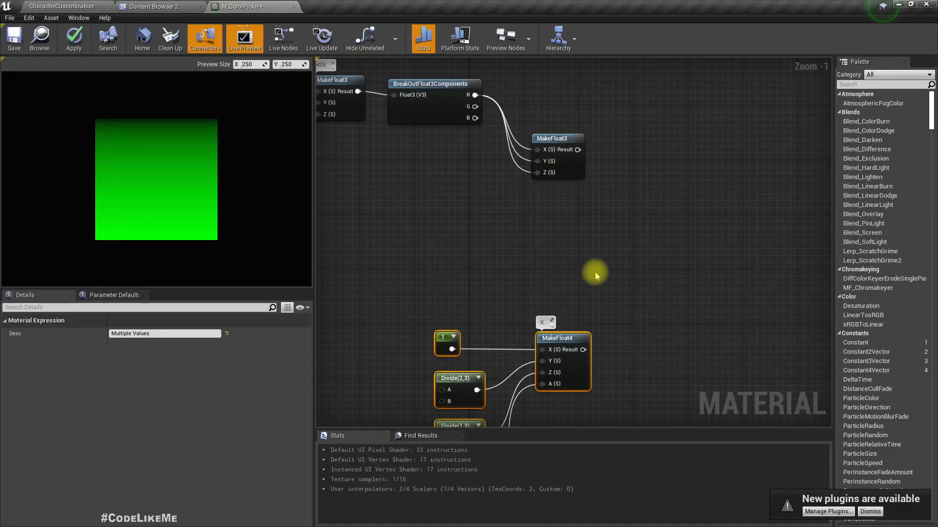
right_click_drag(595, 271, 569, 226)
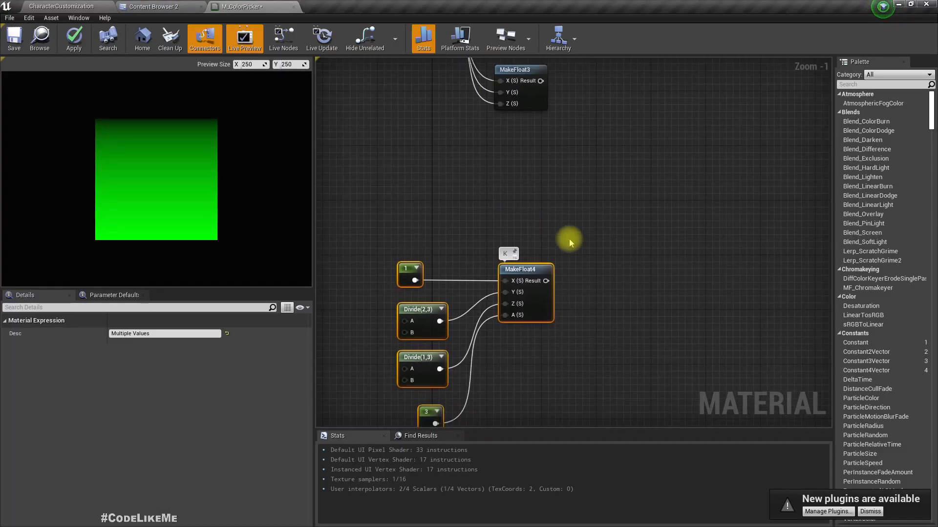
left_click_drag(546, 281, 571, 285)
type("bre")
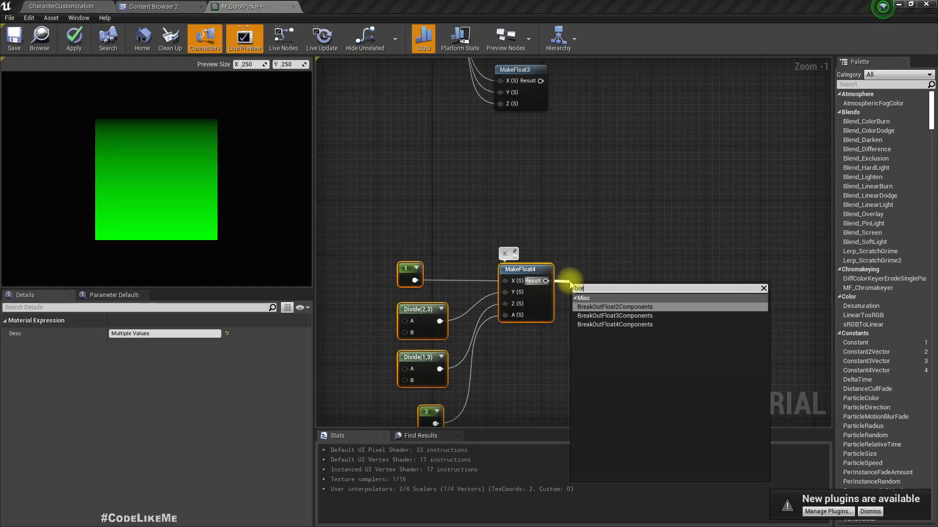
key("Down")
key("Down")
key("Return")
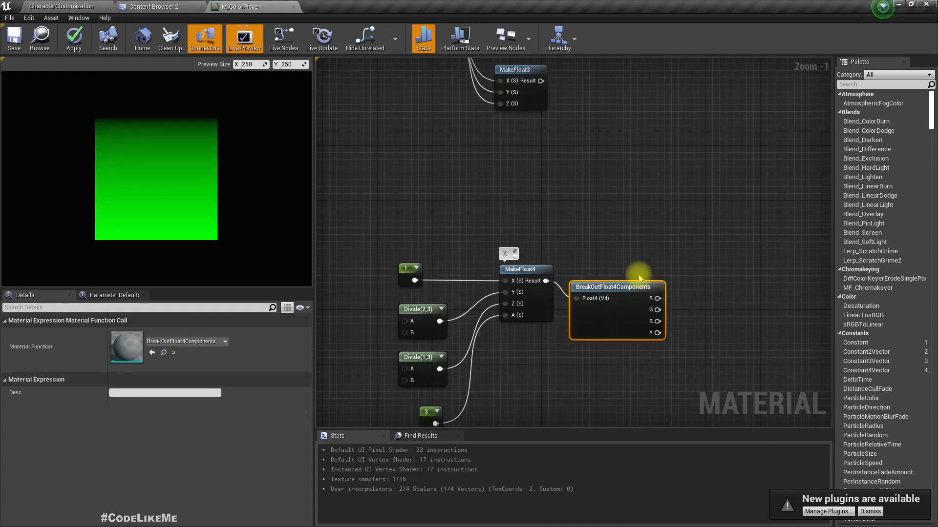
Move the K node, its inputs and BreakOutFloat4Components together closer beneath the HSV node chain.
right_click_drag(639, 279, 575, 327)
scroll(542, 303, "down", 2)
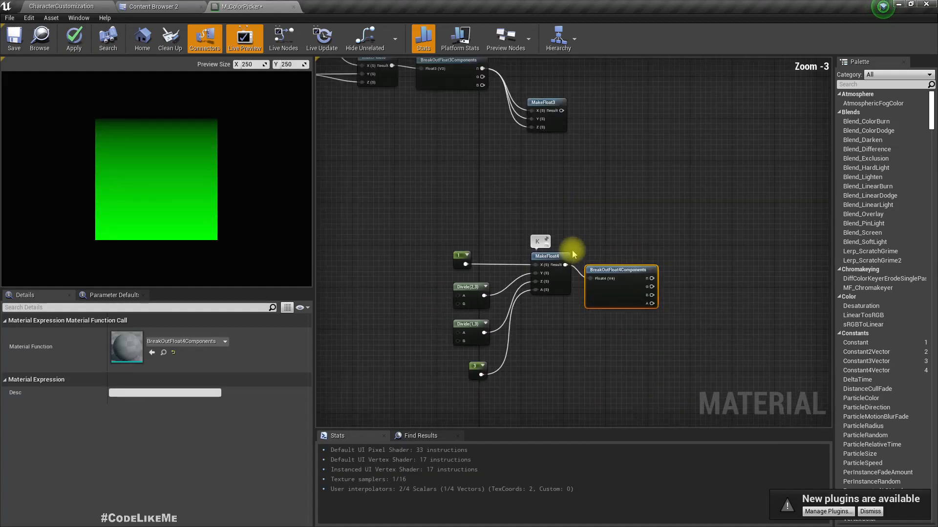
left_click_drag(434, 235, 596, 387)
left_click_drag(607, 302, 512, 250)
right_click_drag(633, 190, 627, 243)
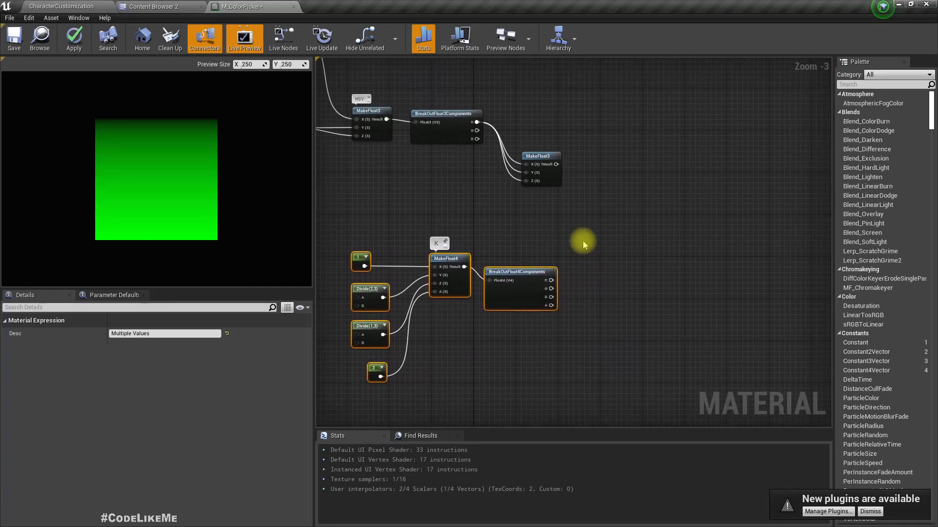
Duplicate the MakeFloat3 node and line up both copies beyond the two BreakOut nodes, one below the other.
left_click(541, 168)
key("ctrl+w")
left_click_drag(603, 181, 545, 208)
left_click_drag(504, 181, 626, 215)
Connect the R, G and B outputs of BreakOutFloat4Components to X, Y and Z of the lower MakeFloat3, and level it with the K node.
scroll(560, 298, "up", 2)
left_click_drag(546, 276, 595, 194)
left_click_drag(546, 287, 595, 205)
left_click_drag(546, 298, 595, 217)
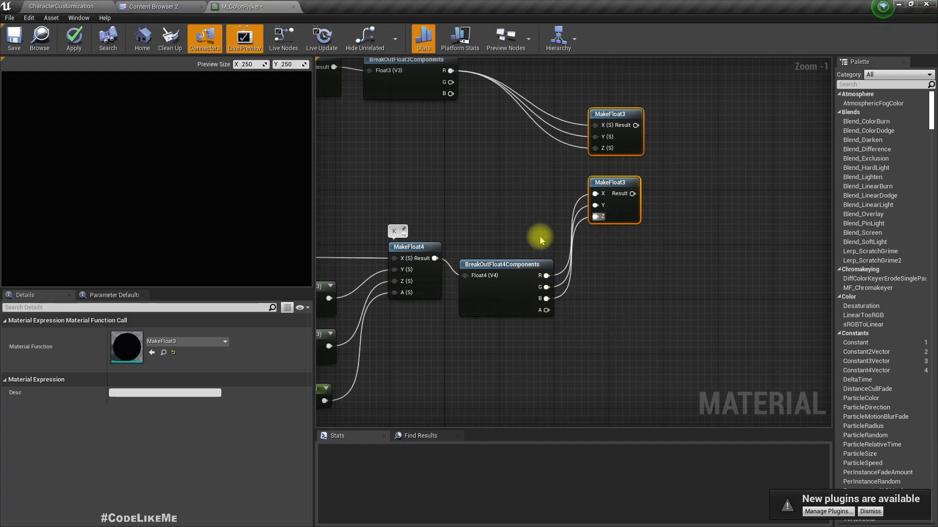
left_click_drag(477, 275, 477, 262)
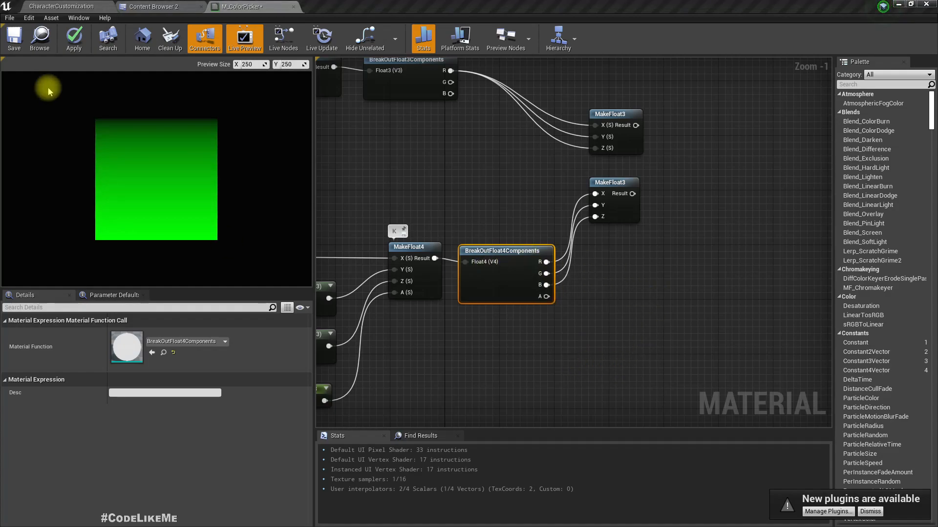
Switch to the browser to check how HSV.xxx and K.xyz are combined, and return to the two MakeFloat3 nodes in the Unreal Editor.
key("alt+Tab")
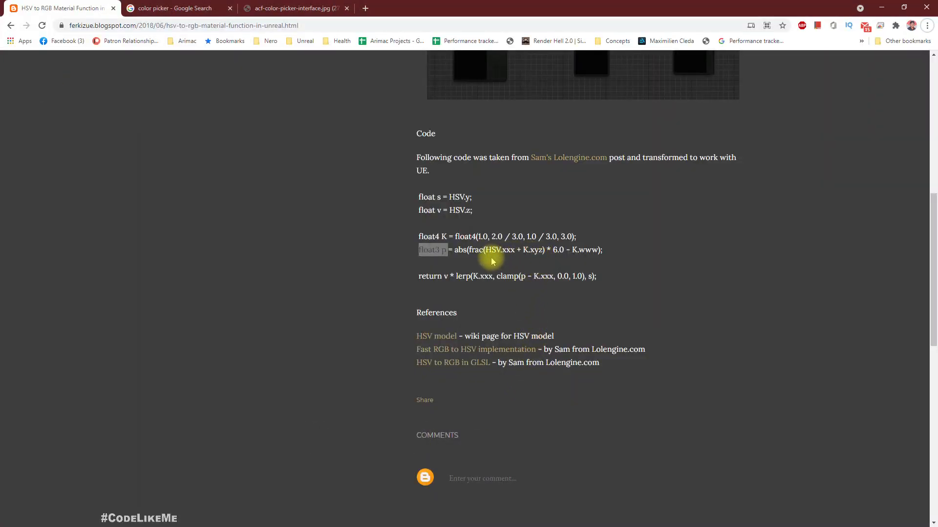
key("alt+Tab")
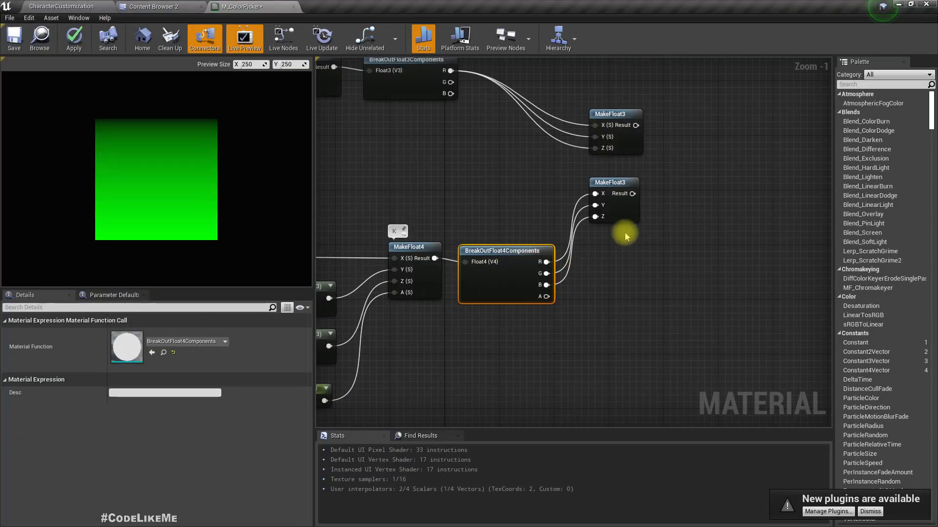
right_click_drag(658, 222, 604, 301)
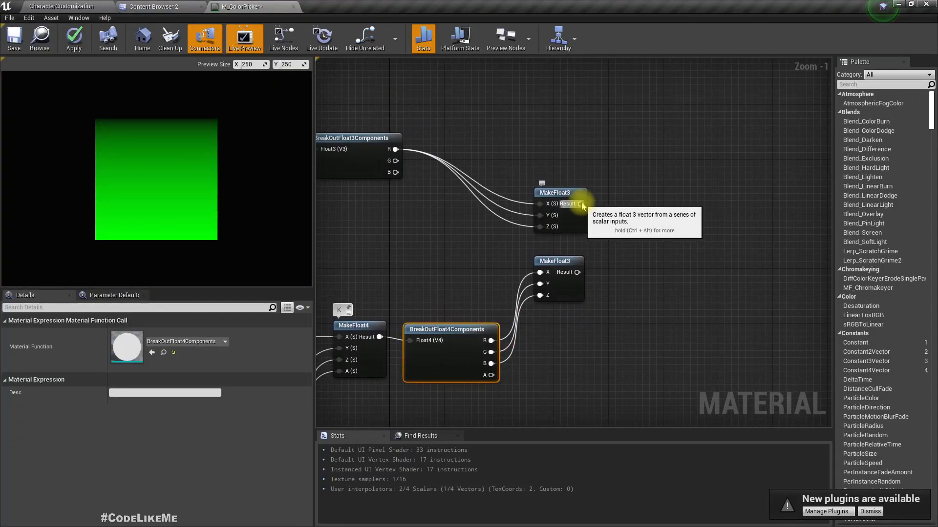
Sum the results of the two MakeFloat3 nodes with an Add node and feed it into a Frac node placed beyond it.
left_click_drag(581, 204, 610, 230)
type("+")
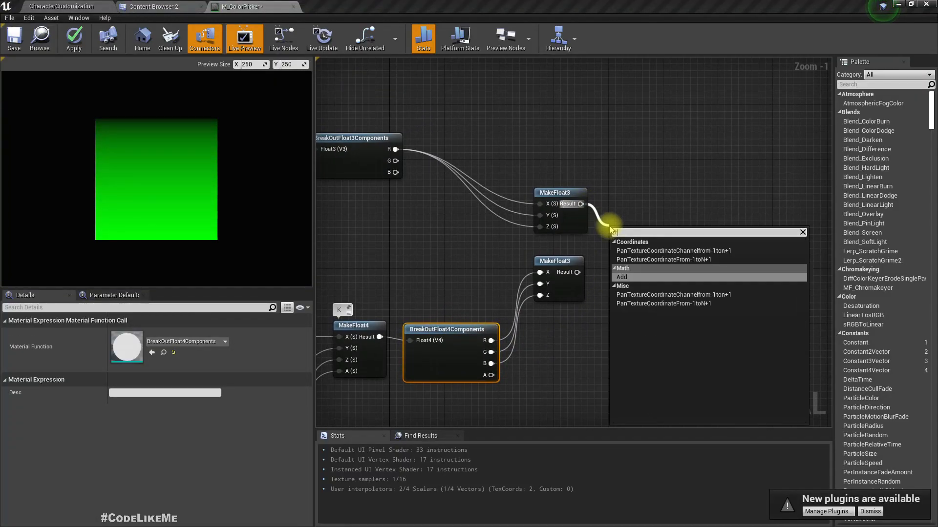
key("Return")
left_click_drag(578, 272, 670, 243)
type("frac")
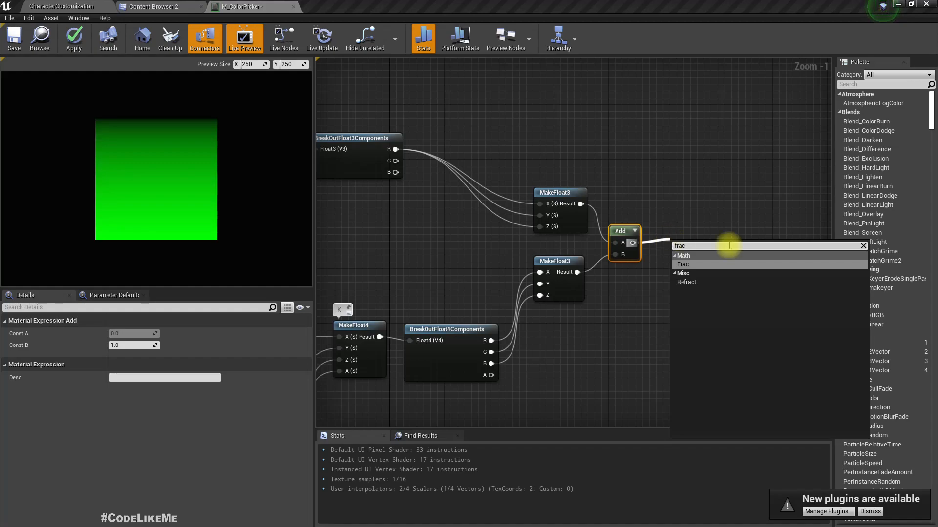
left_click(687, 267)
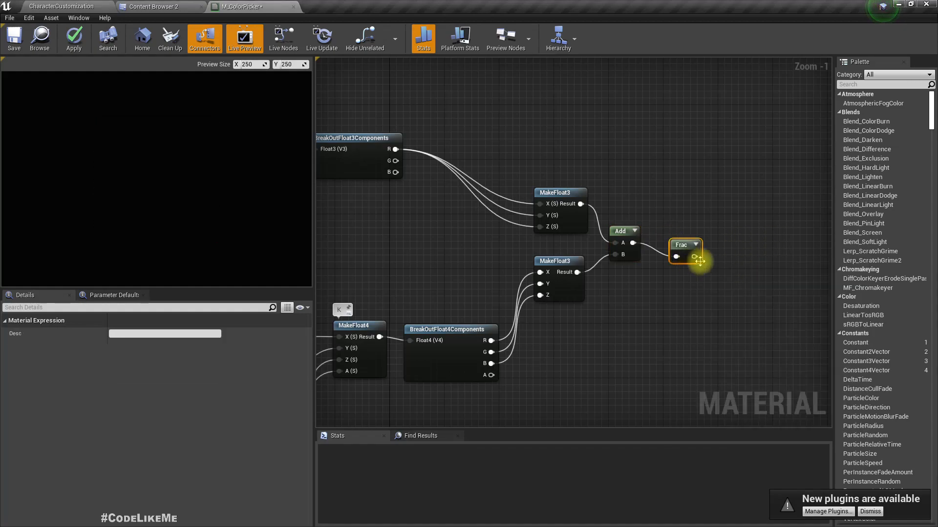
left_click_drag(698, 243, 697, 235)
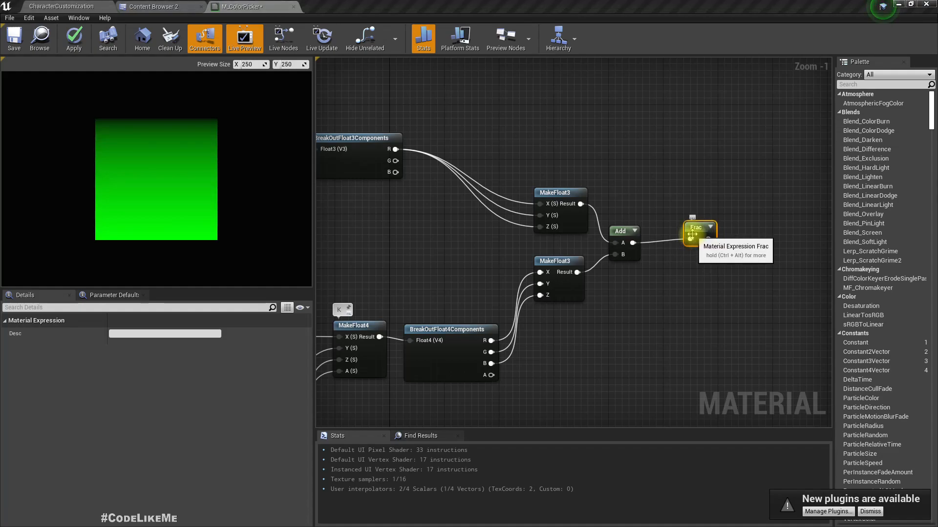
Check the blog's code for p, then feed the Frac output into a Multiply node with Const B set to 6.
key("alt+Tab")
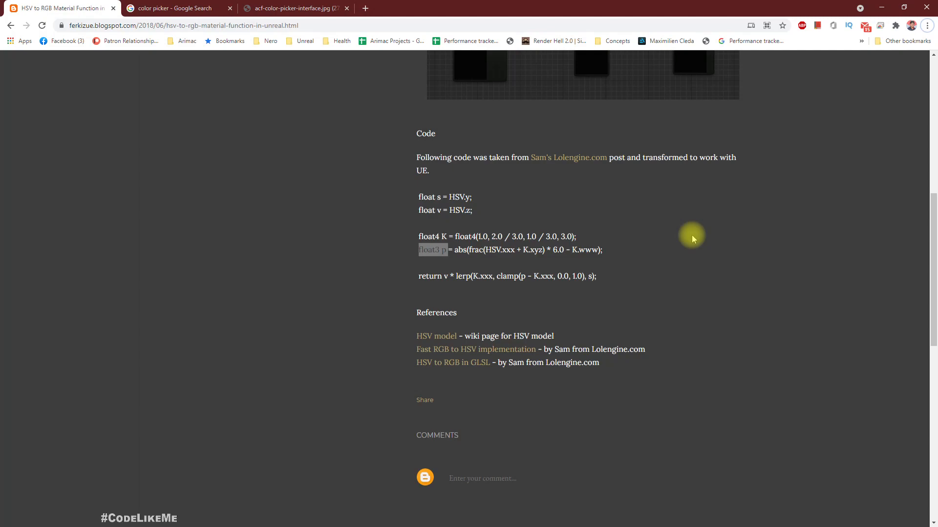
key("alt+Tab")
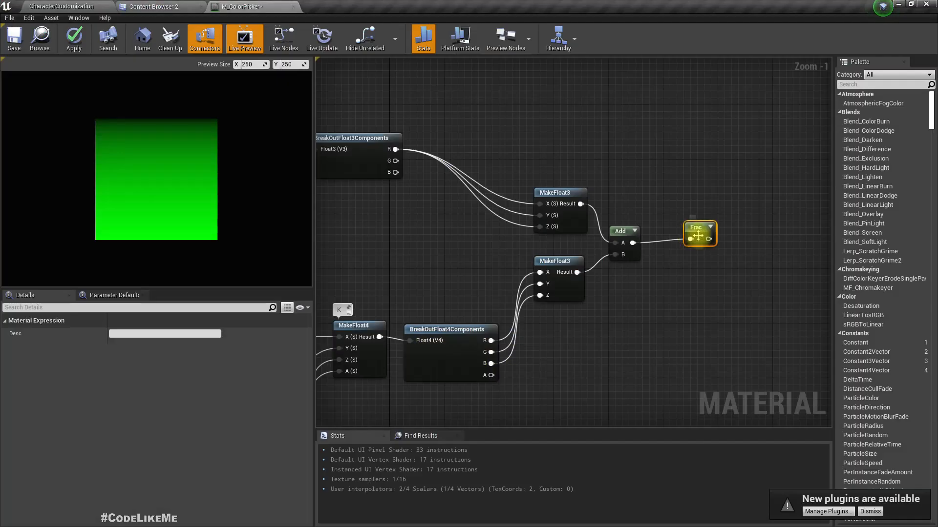
right_click_drag(691, 237, 585, 274)
left_click_drag(564, 204, 596, 218)
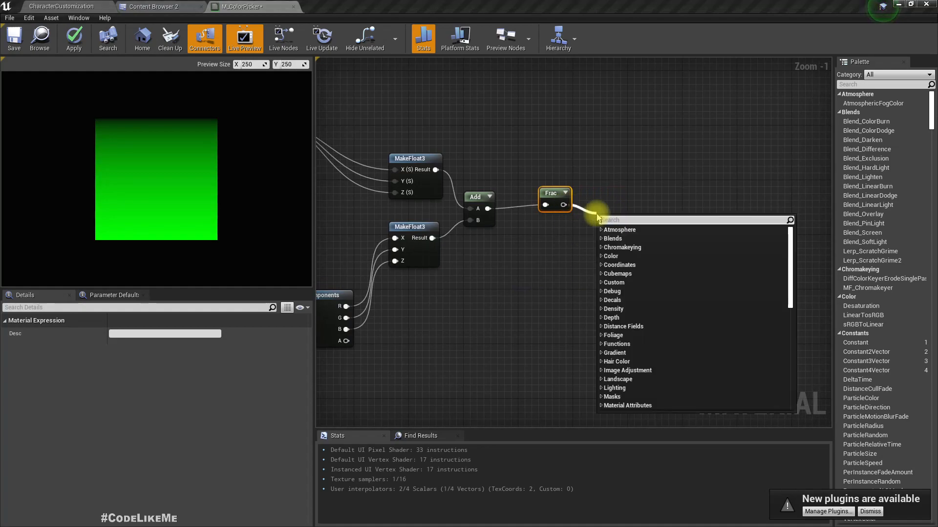
type("multiply")
key("Return")
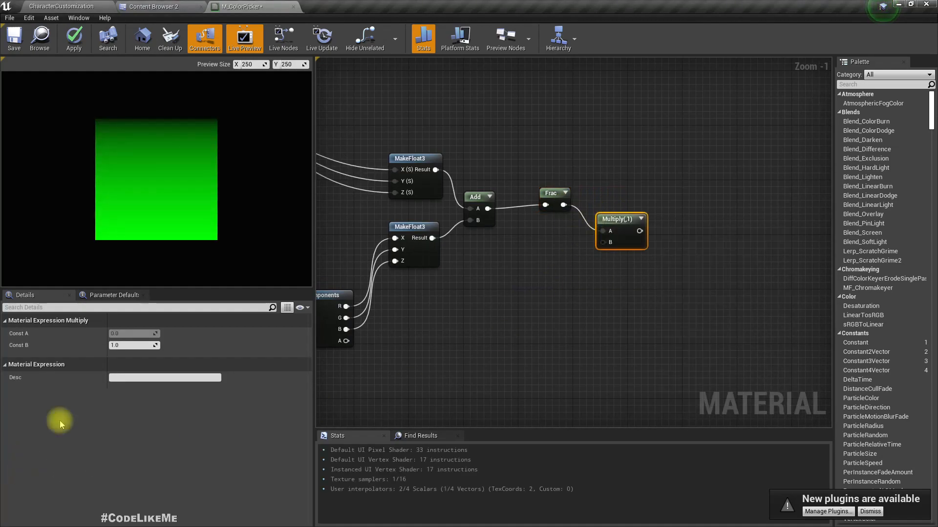
left_click(128, 348)
type("6")
key("Return")
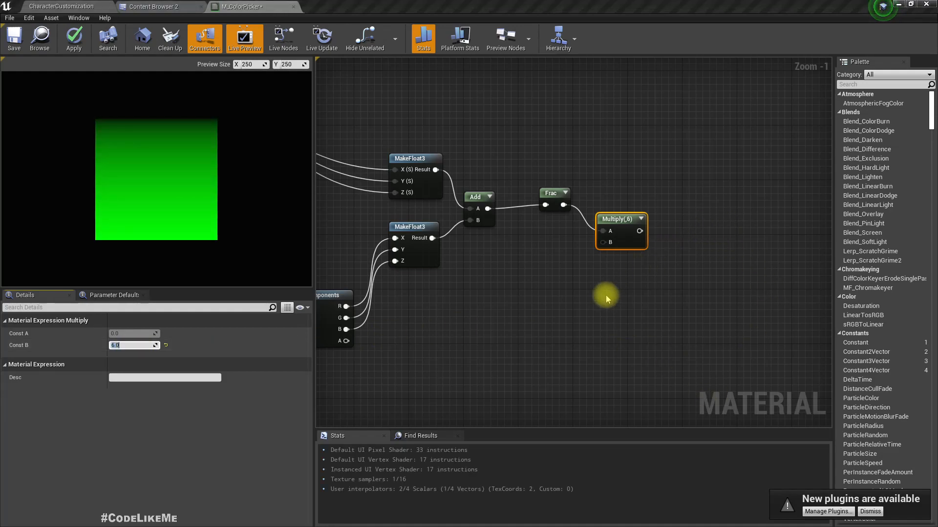
Add a MakeFloat3 node below Multiply for K.www, with output A of BreakOutFloat4Components wired to its X, Y and Z.
key("alt+Tab")
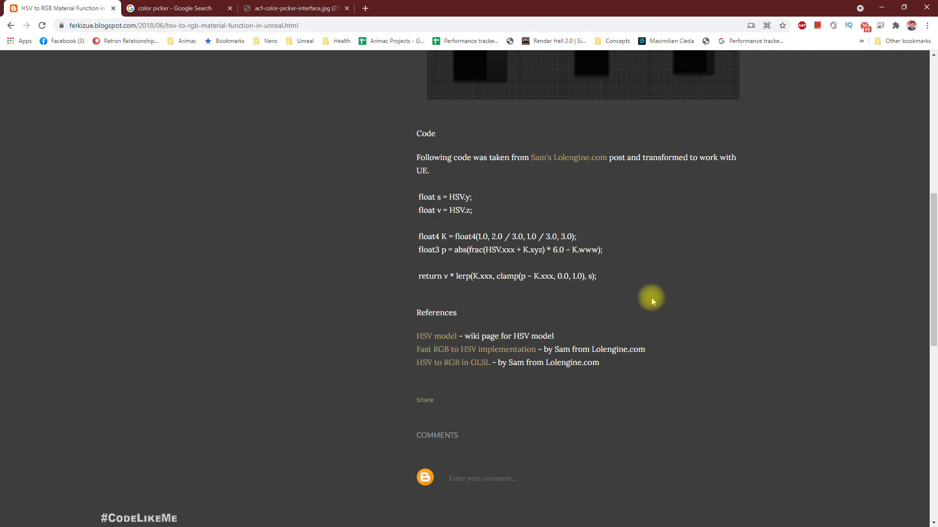
key("alt+Tab")
right_click(616, 276)
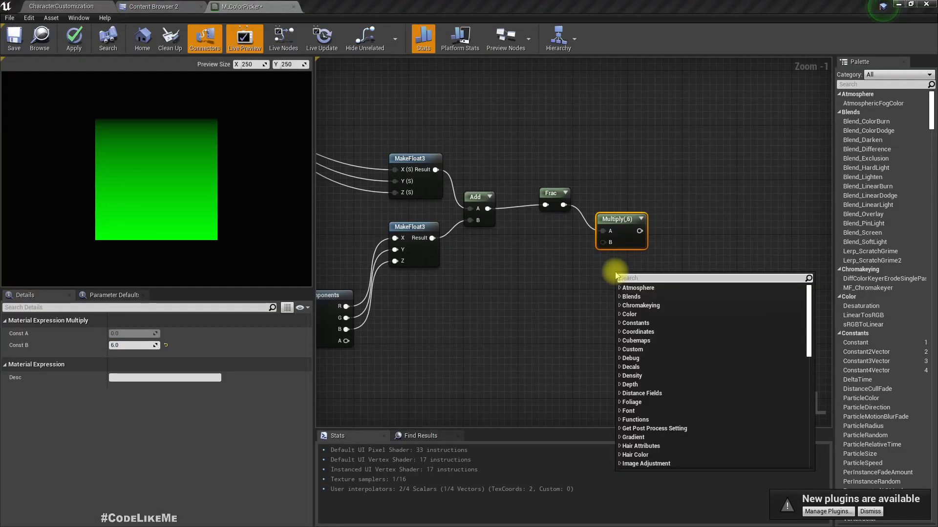
type("mak")
key("Down")
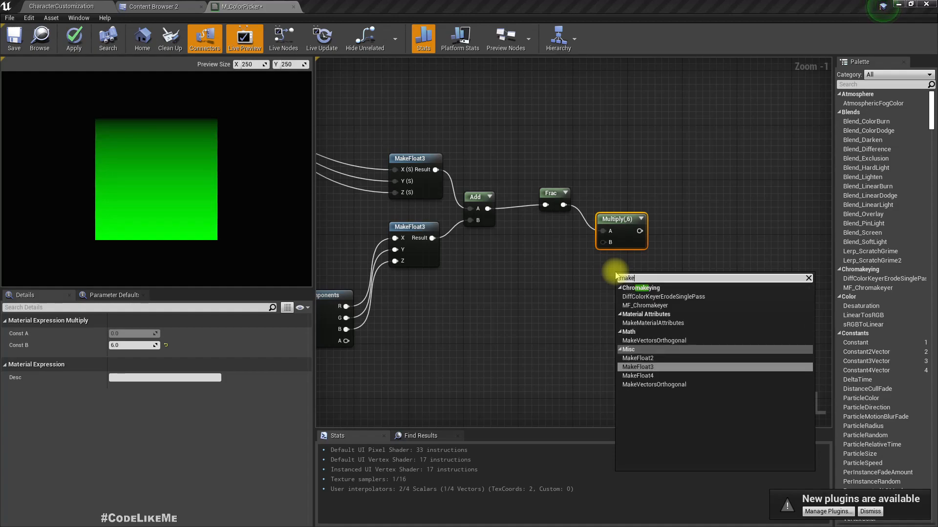
key("Return")
right_click_drag(492, 295, 541, 287)
right_click_drag(452, 332, 469, 346)
left_click_drag(443, 320, 718, 290)
left_click_drag(757, 264, 738, 274)
right_click_drag(789, 247, 718, 262)
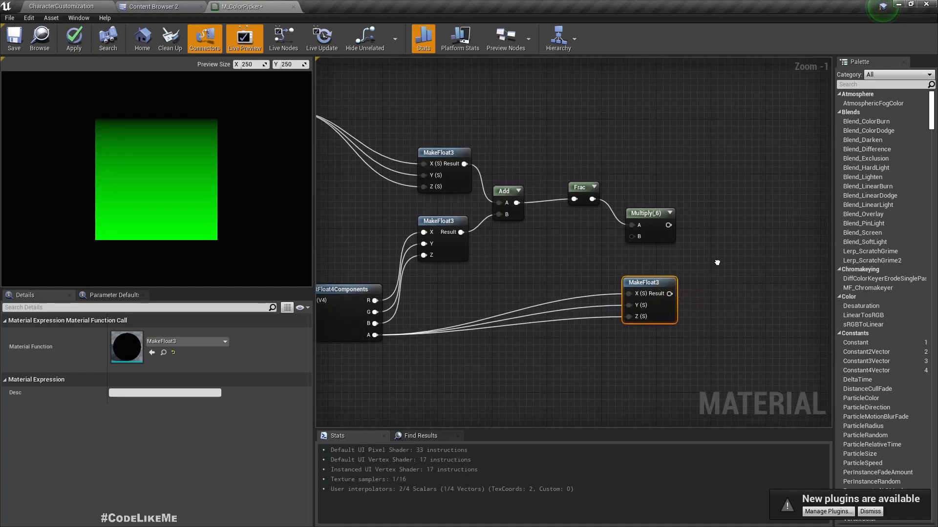
Add a Subtract node that takes the Multiply output as A and the new MakeFloat3 result as B.
left_click_drag(663, 225, 712, 240)
type("-")
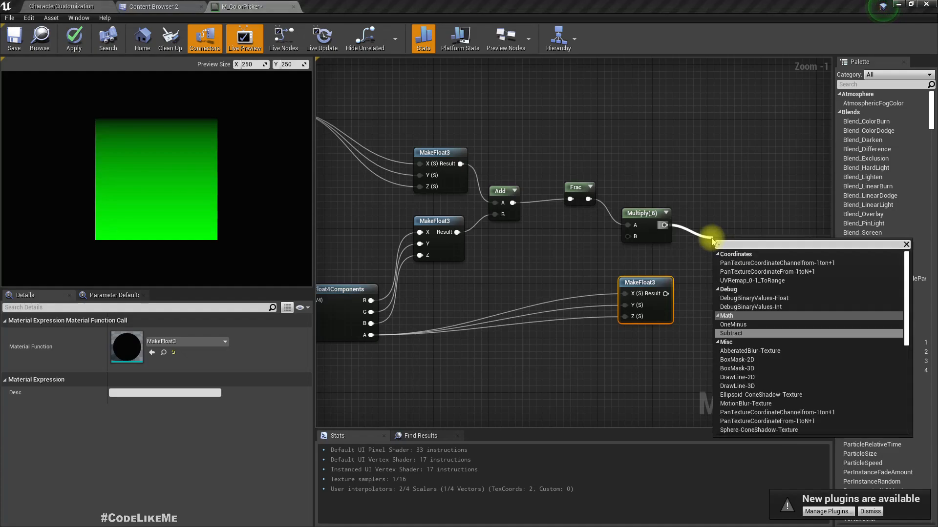
key("Return")
left_click_drag(666, 294, 719, 267)
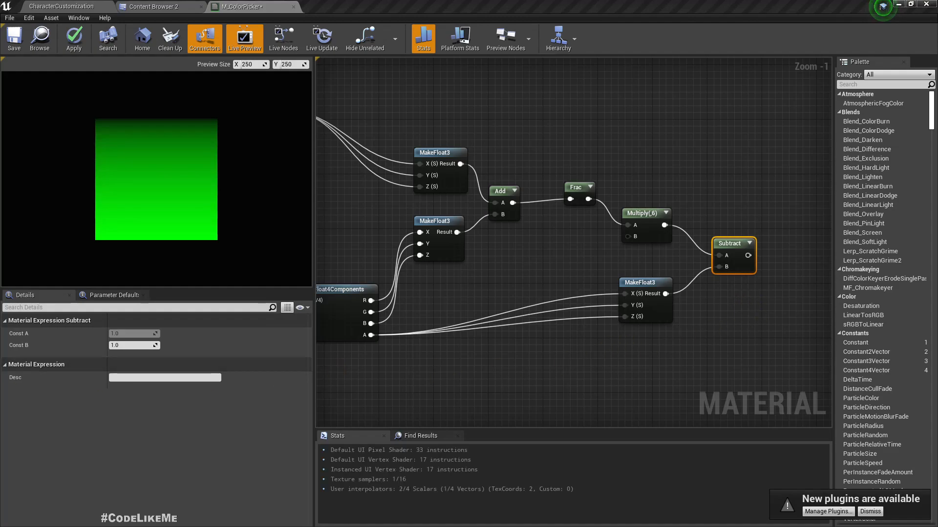
Check the blog's code, then feed the Subtract output into an Abs node and label that node with the comment P.
key("alt+Tab")
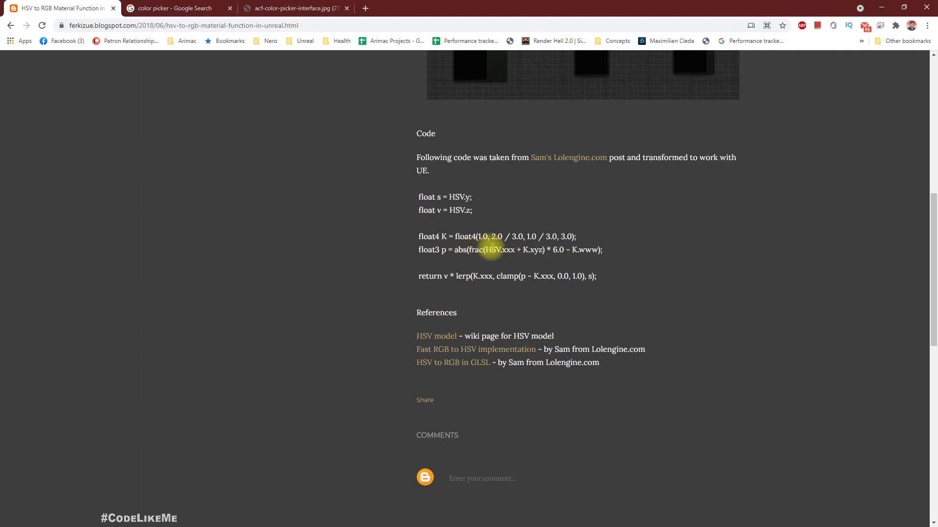
key("alt+Tab")
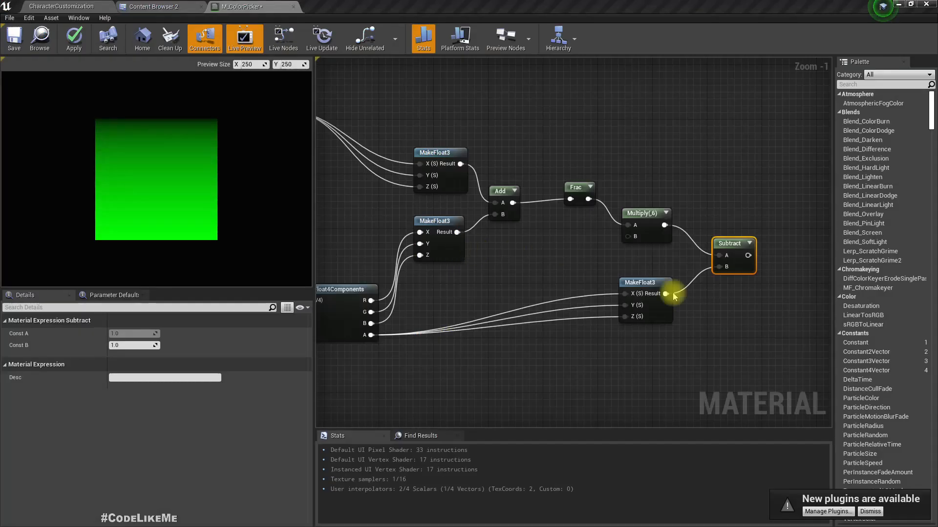
right_click_drag(814, 351, 639, 354)
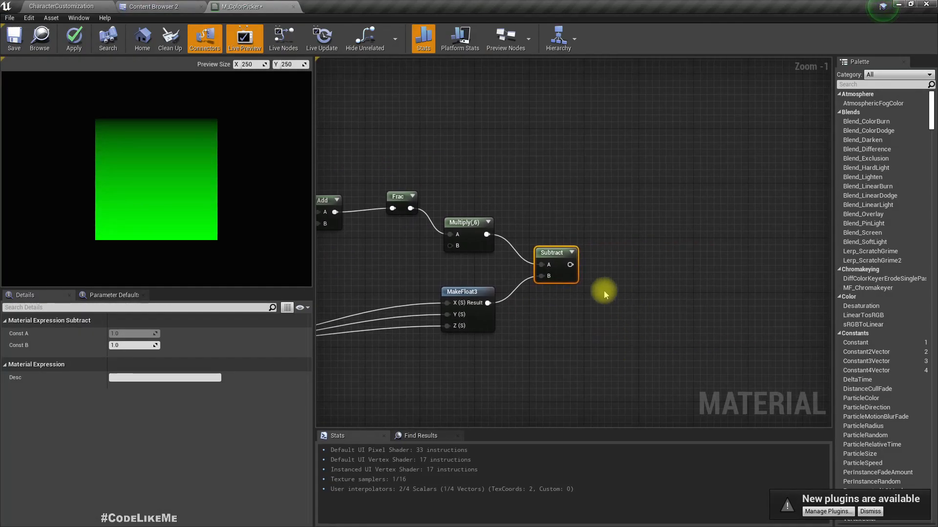
left_click_drag(568, 265, 629, 269)
type("abs")
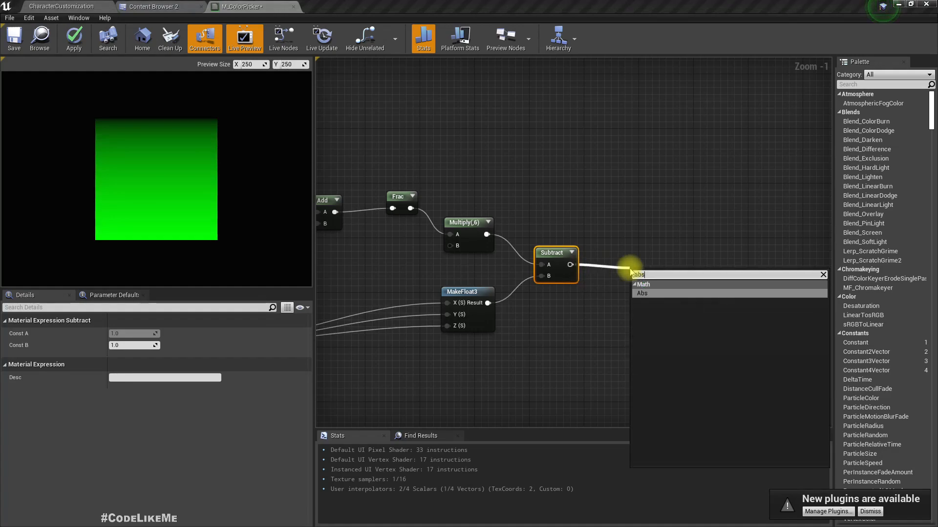
key("Return")
left_click_drag(638, 269, 648, 252)
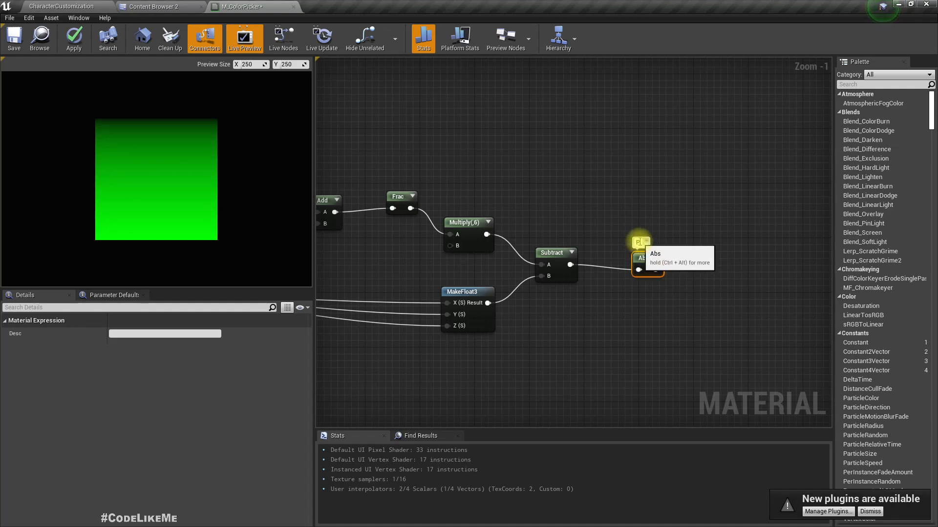
key("Return")
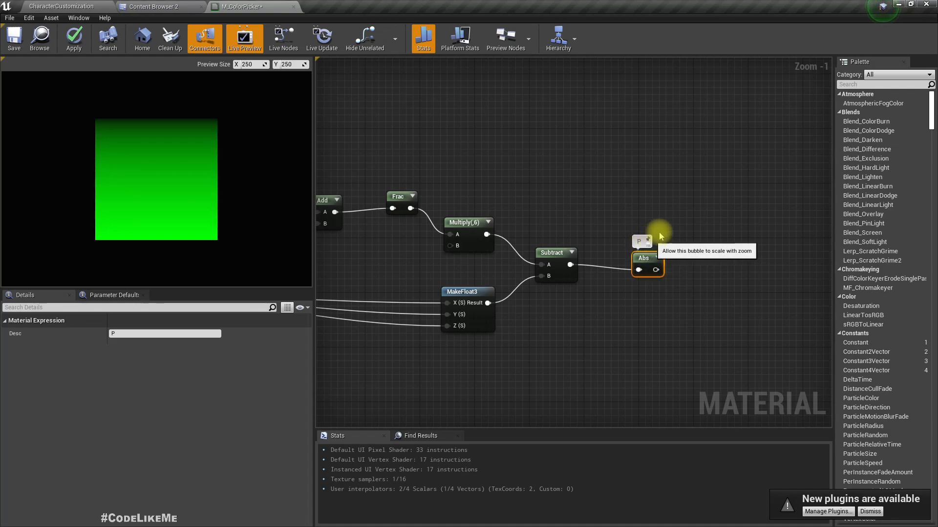
left_click_drag(651, 265, 650, 257)
Read the return line of the blog's code, then connect the P node's output to a new Subtract node below it.
scroll(672, 276, "down", 3)
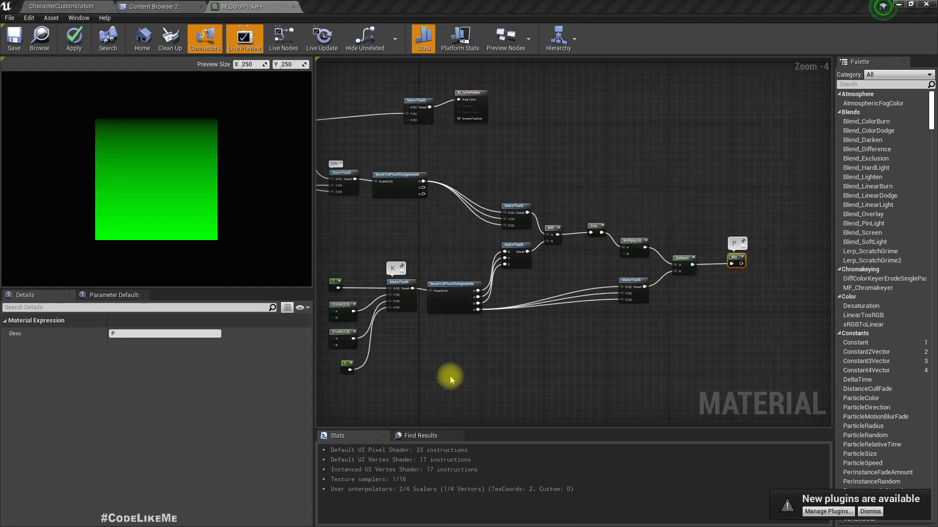
key("alt+Tab")
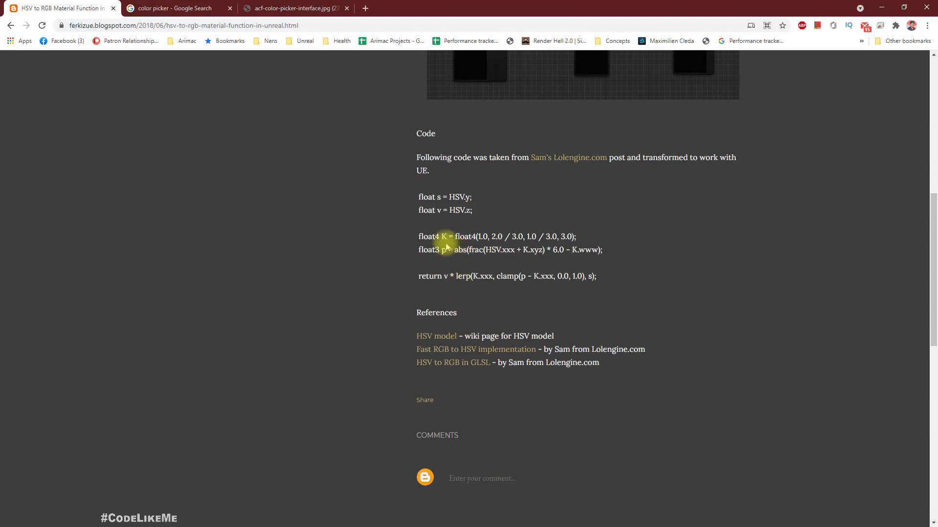
left_click_drag(445, 276, 628, 286)
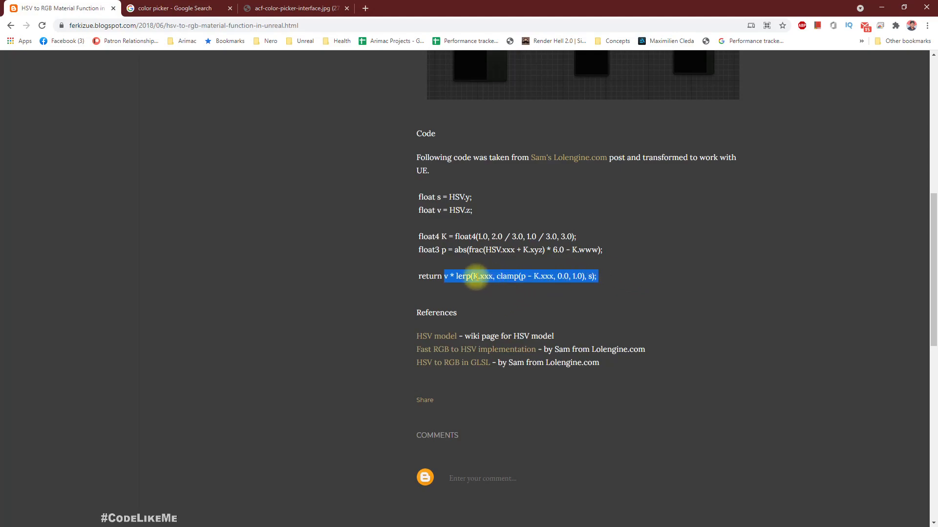
left_click(476, 277)
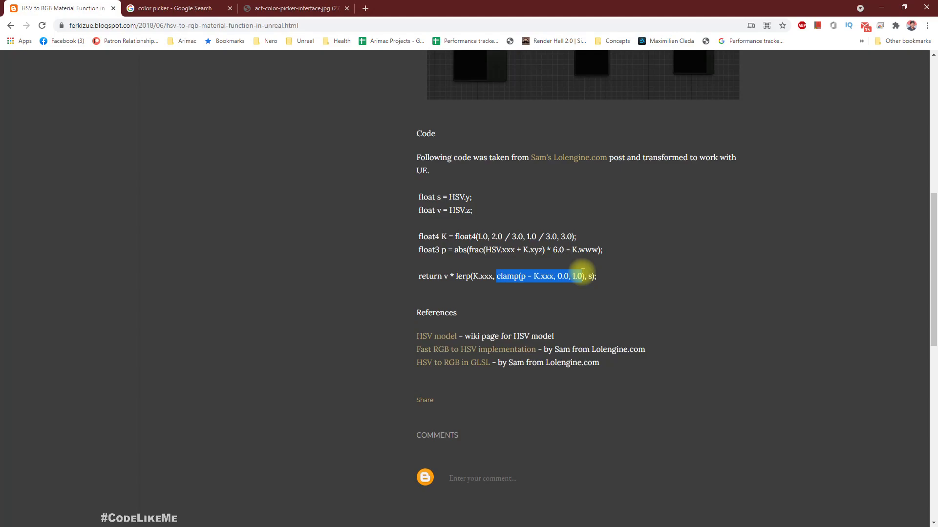
left_click(522, 274)
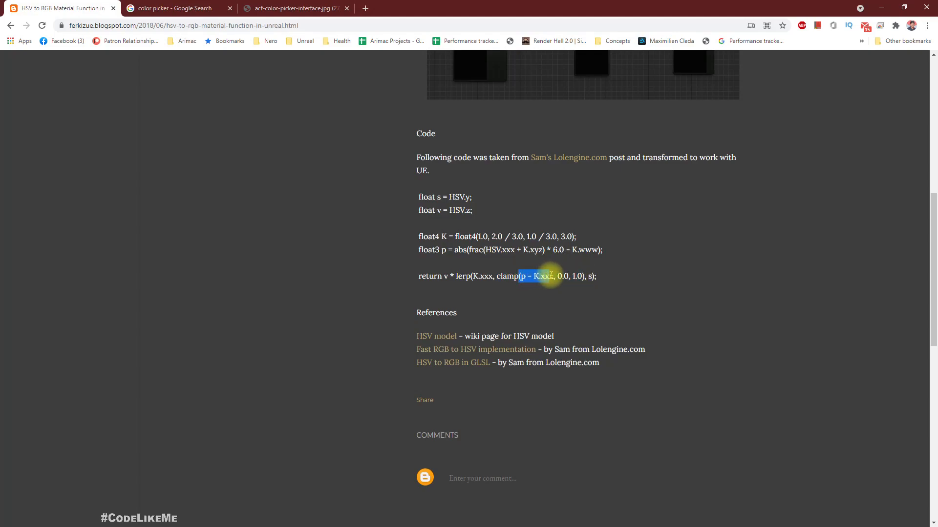
key("alt+Tab")
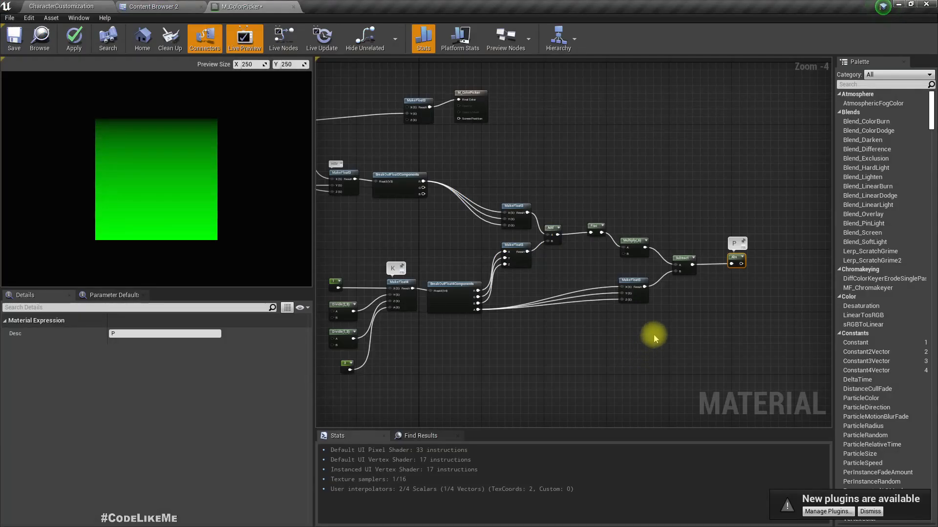
right_click_drag(653, 336, 450, 297)
left_click_drag(539, 228, 566, 283)
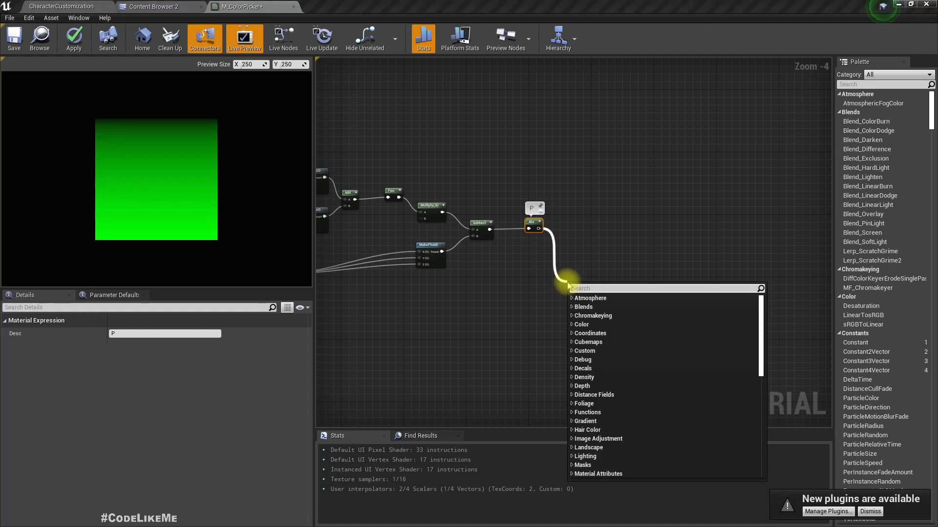
key("Return")
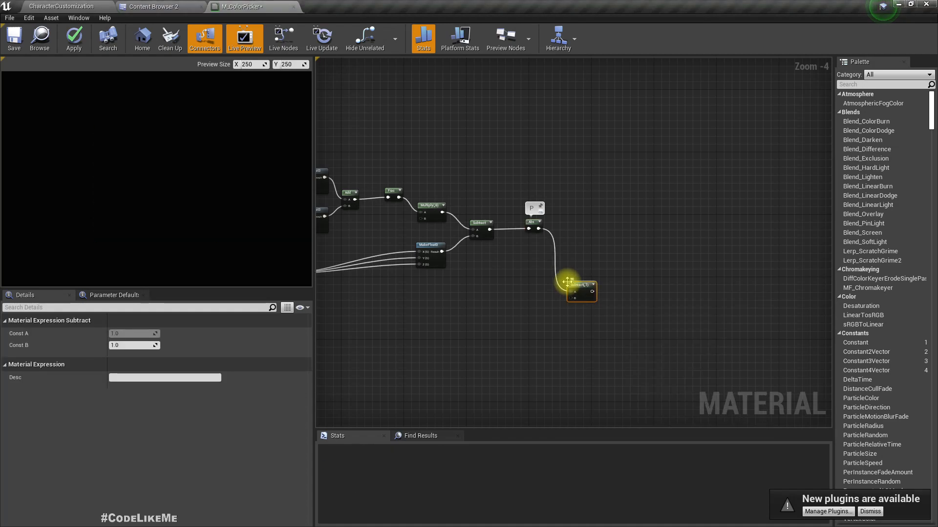
Add a MakeFloat3 node to input B of the new Subtract, with output R of BreakOutFloat4Components wired to X, Y and Z.
right_click_drag(405, 320, 601, 310)
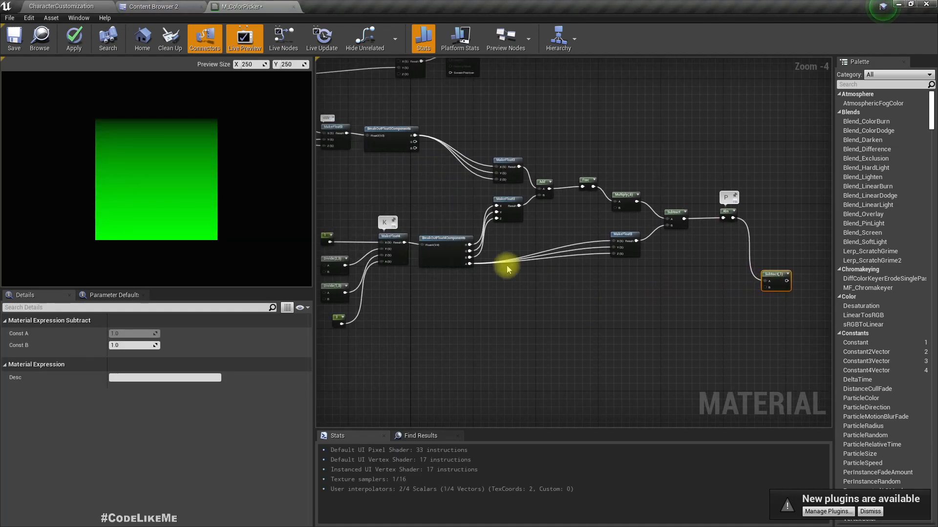
scroll(503, 262, "up", 1)
right_click_drag(449, 291, 429, 284)
right_click_drag(420, 283, 314, 269)
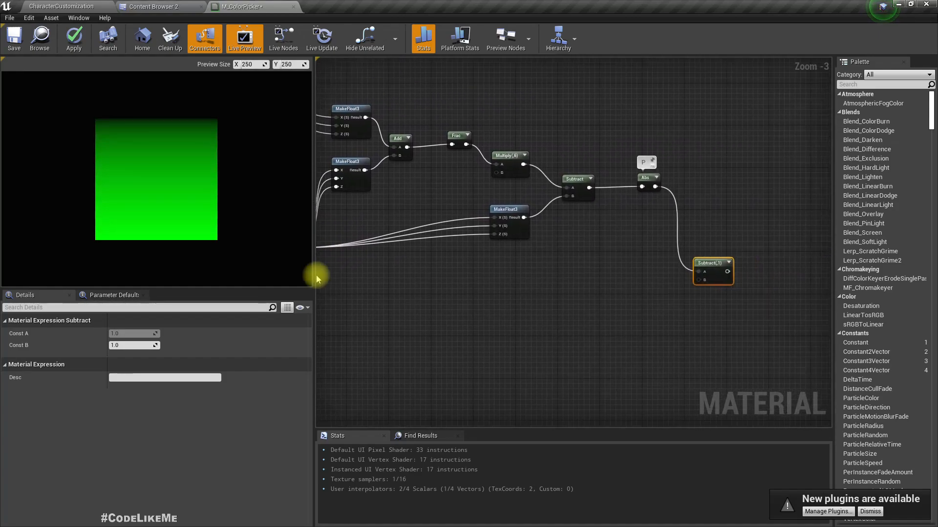
left_click_drag(699, 280, 663, 301)
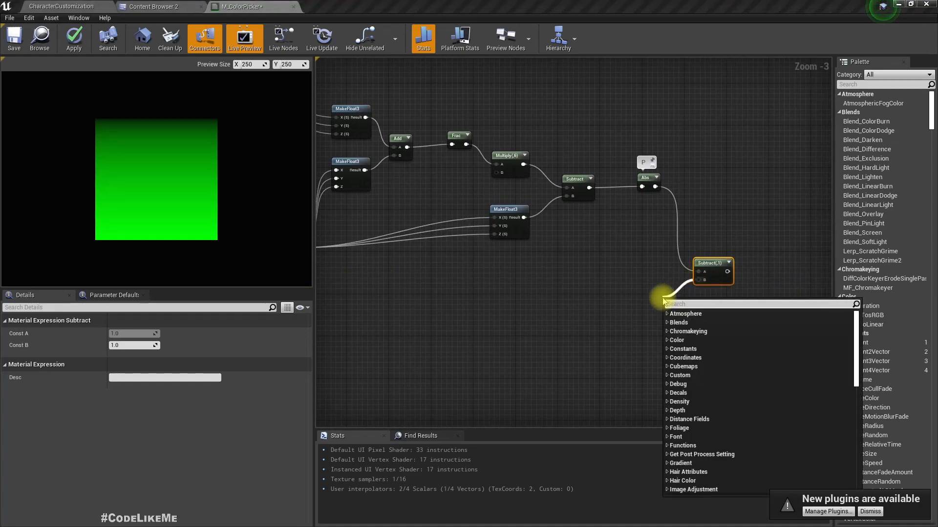
type("make")
key("Down")
key("Return")
right_click_drag(599, 289, 689, 288)
left_click_drag(386, 222, 762, 331)
Insert reroute nodes before the K.xxx and K.www MakeFloat3 nodes and route each node's X, Y and Z inputs through its reroute.
double_click(723, 308)
right_click_drag(768, 342, 740, 343)
scroll(538, 254, "up", 3)
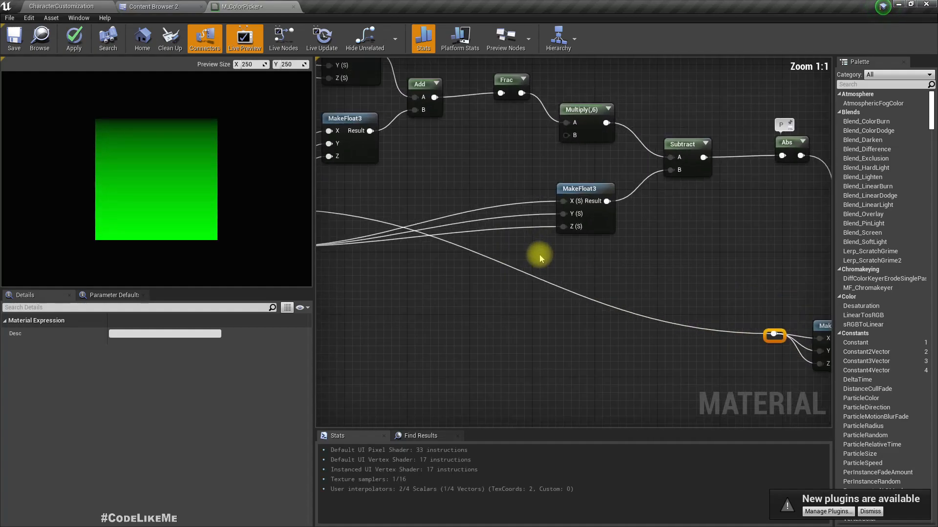
double_click(526, 215)
left_click_drag(530, 216, 561, 226)
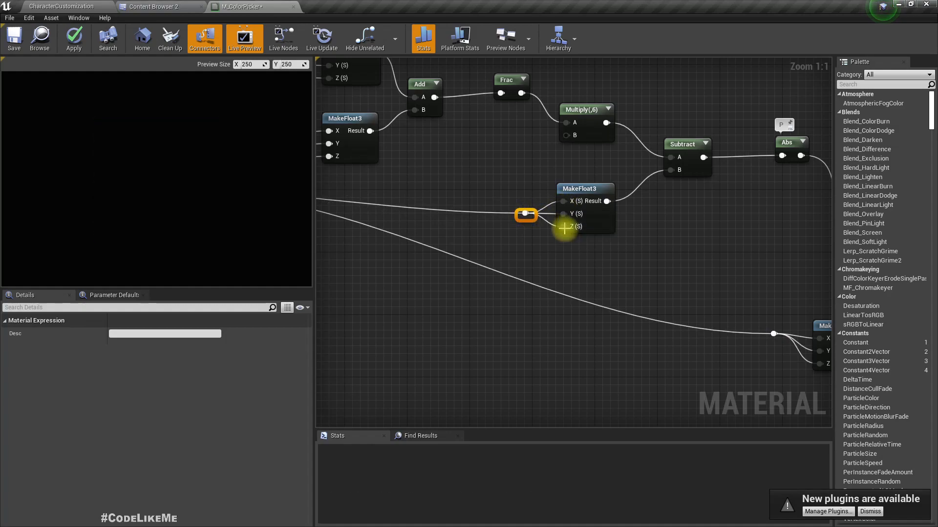
scroll(560, 226, "down", 4)
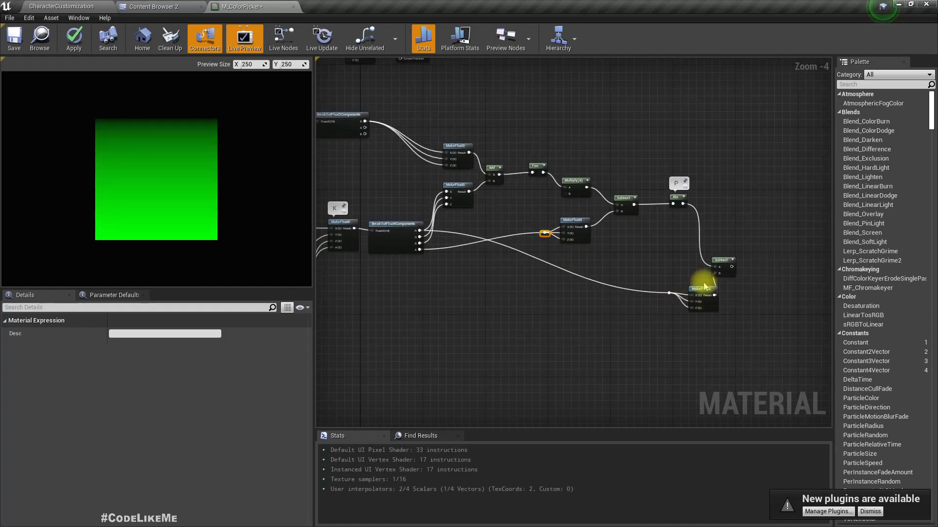
Add a Clamp node to the output of the K.xxx Subtract, check its 0.0 and 1.0 limits against the blog's code, and align it with Subtract.
scroll(731, 289, "up", 2)
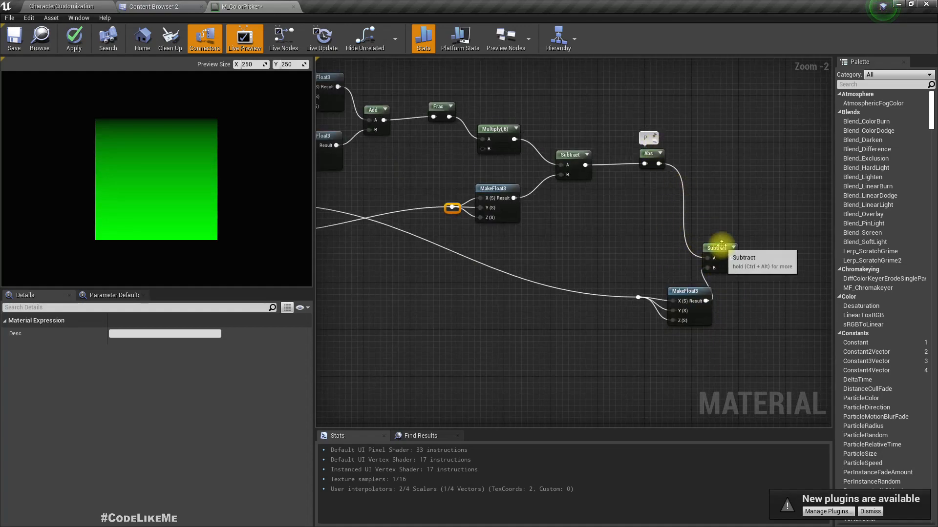
left_click_drag(732, 257, 777, 261)
type("clamp")
key("Return")
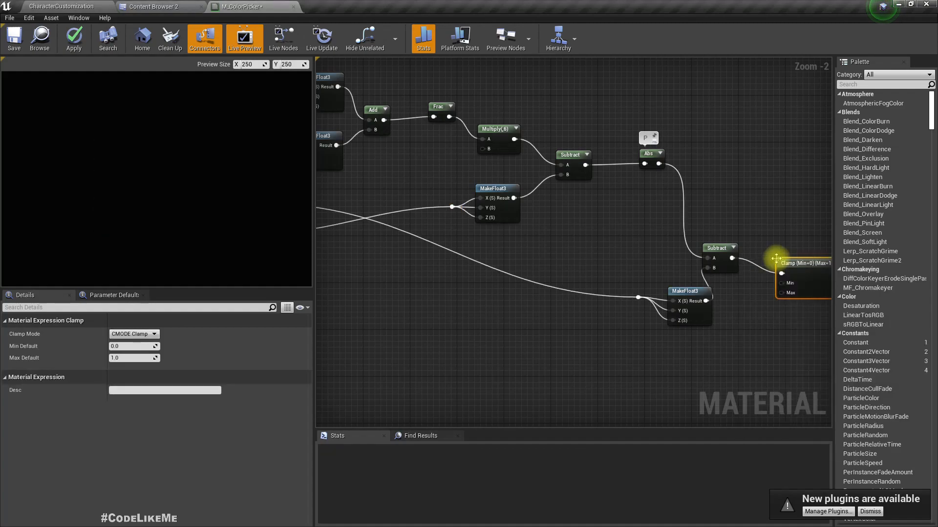
key("alt+Tab")
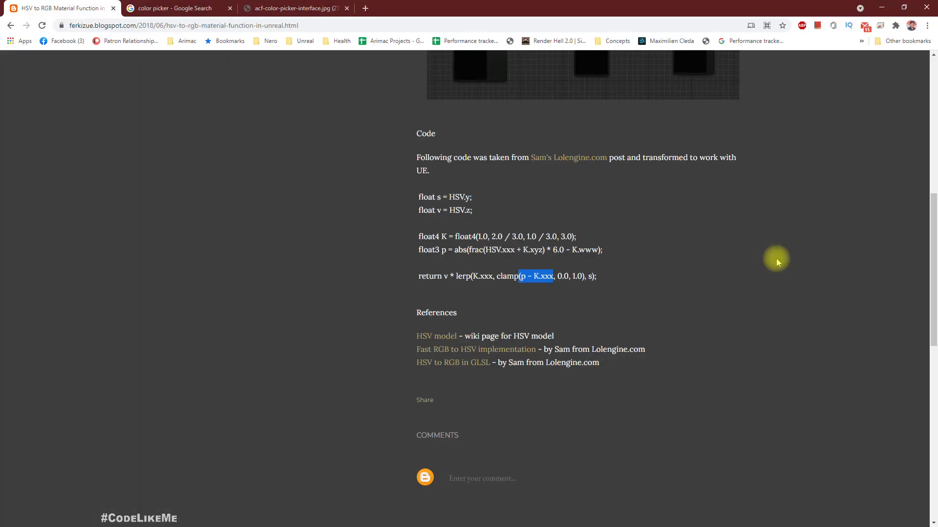
key("alt+Tab")
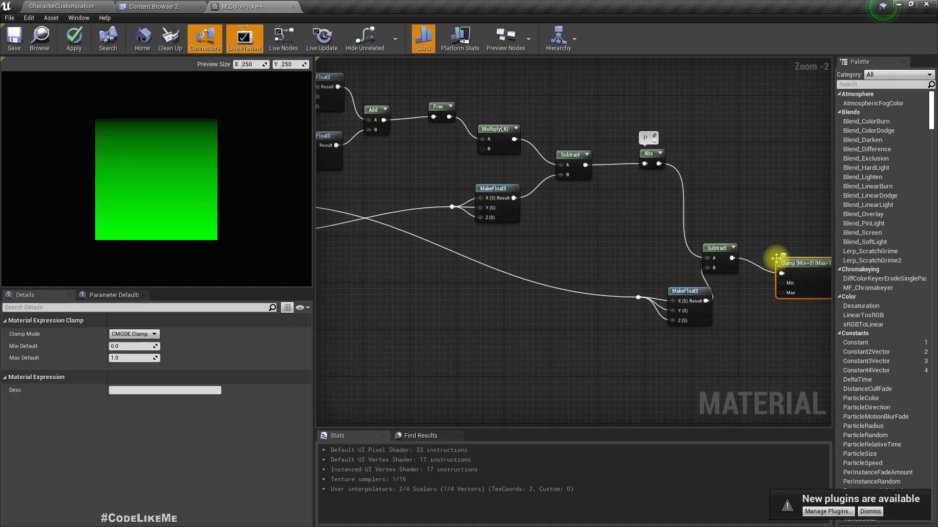
right_click_drag(716, 292, 700, 292)
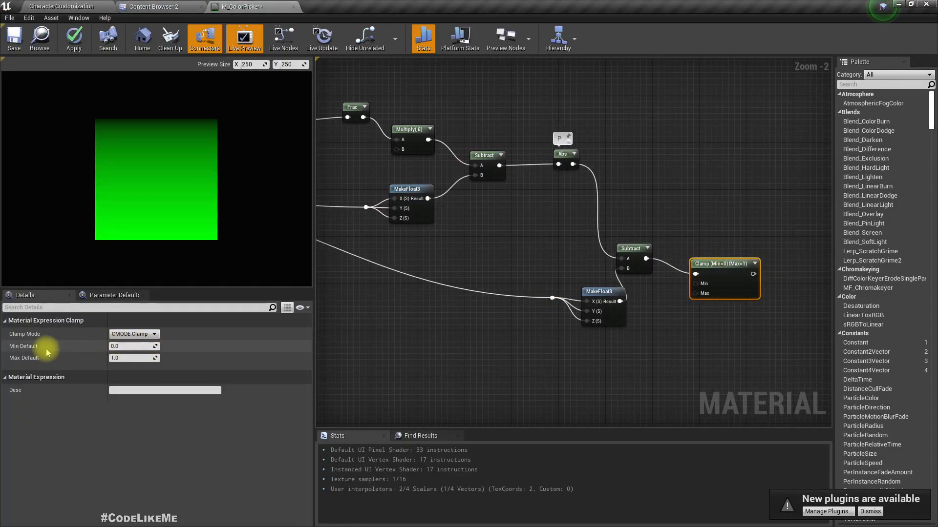
left_click_drag(739, 278, 737, 267)
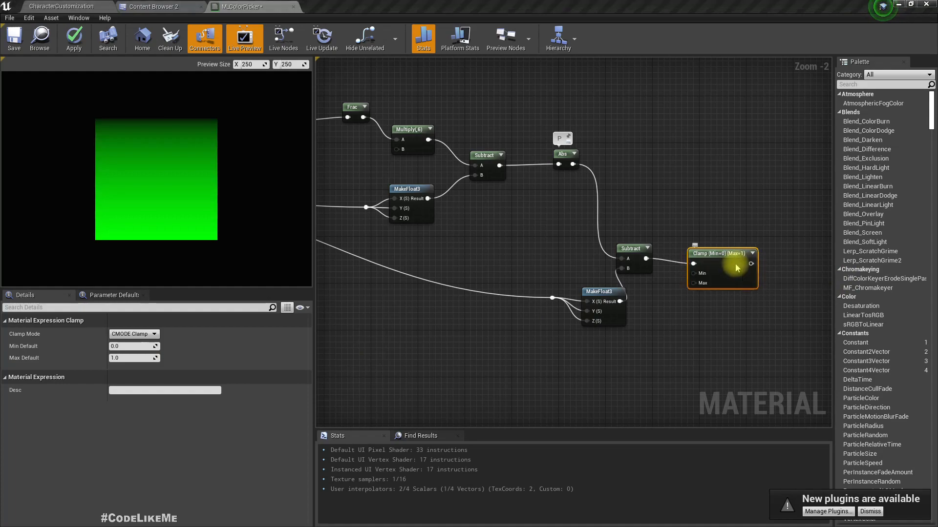
Check the blog's return line, then feed the Clamp output into input A of a new LinearInterpolate node placed beside it.
key("alt+Tab")
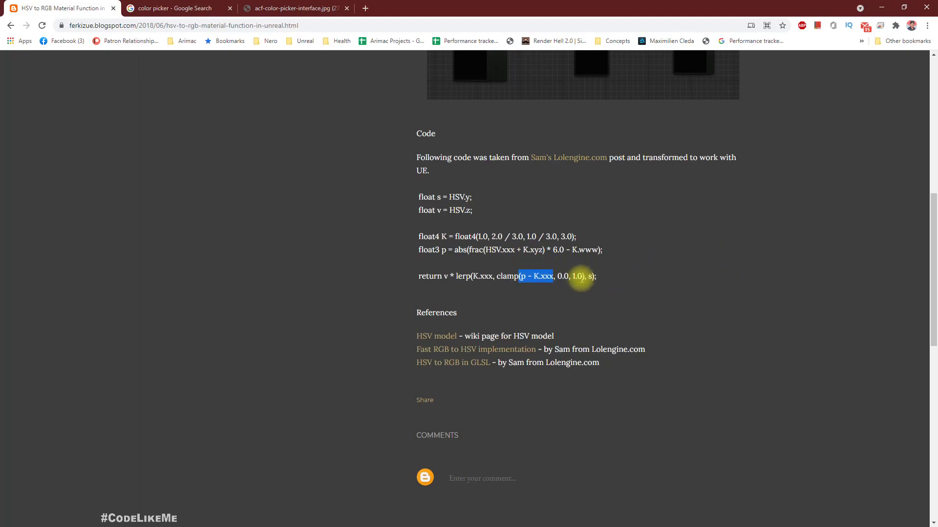
key("alt+Tab")
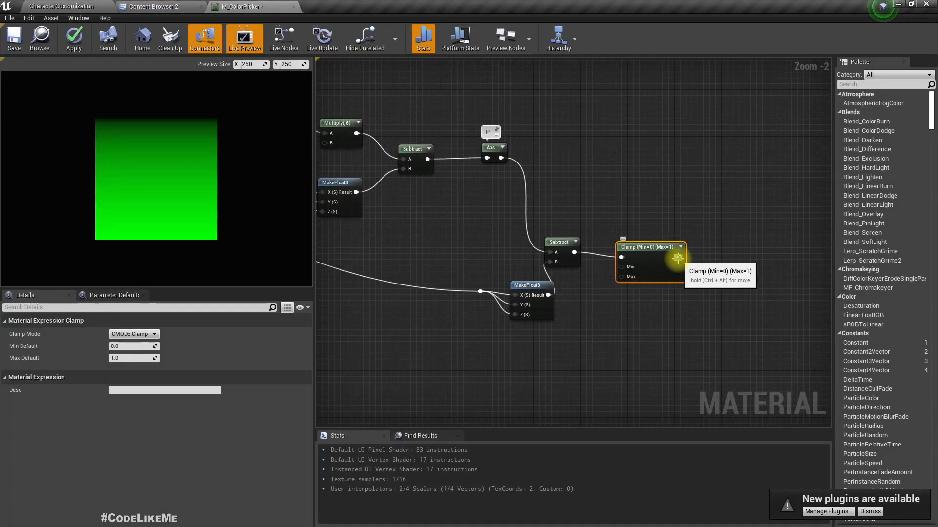
left_click_drag(678, 257, 719, 268)
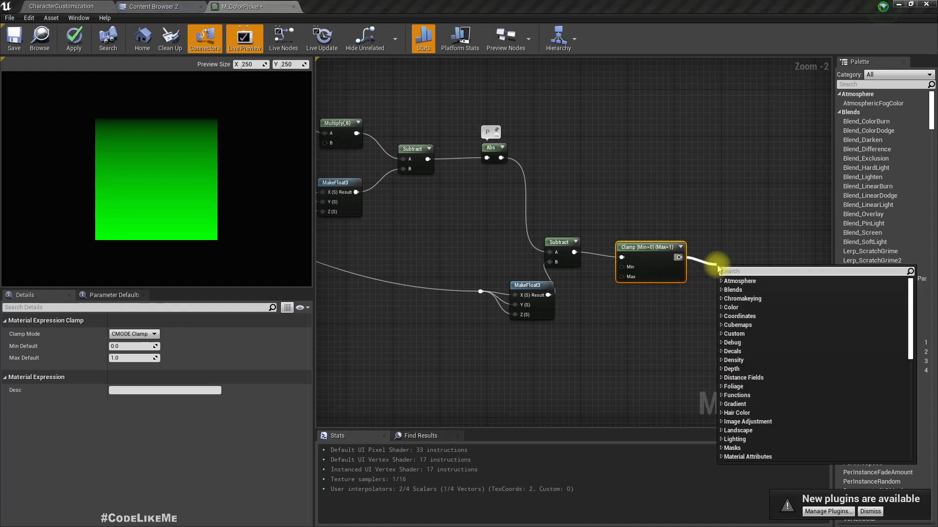
type("lerp")
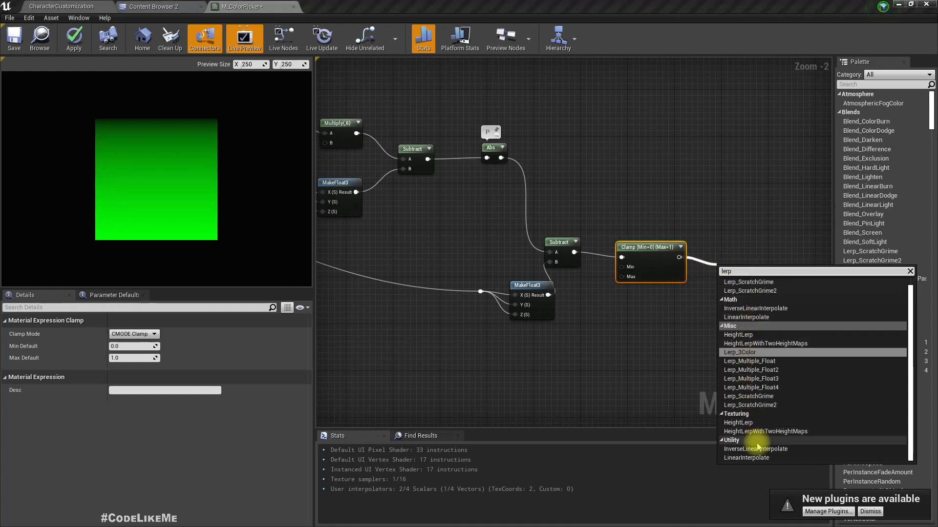
left_click(746, 458)
left_click_drag(738, 288, 766, 283)
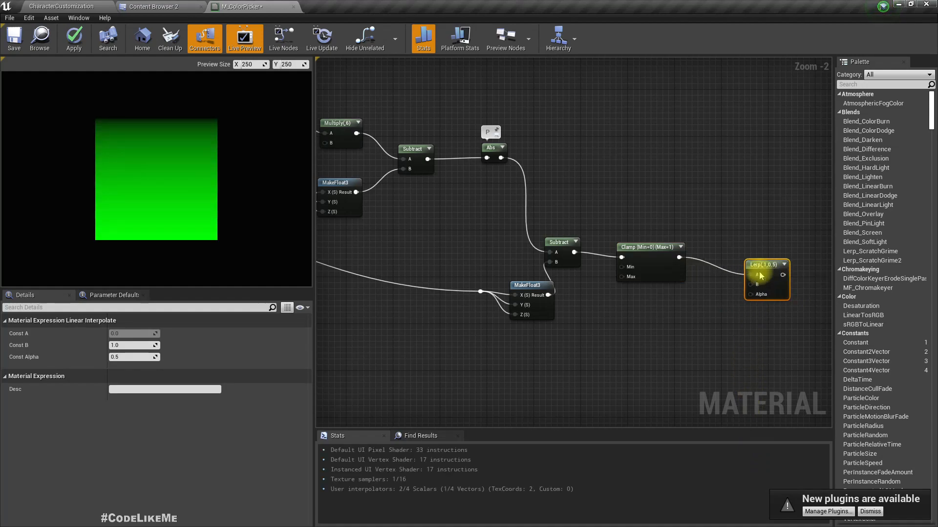
right_click_drag(693, 307, 727, 289)
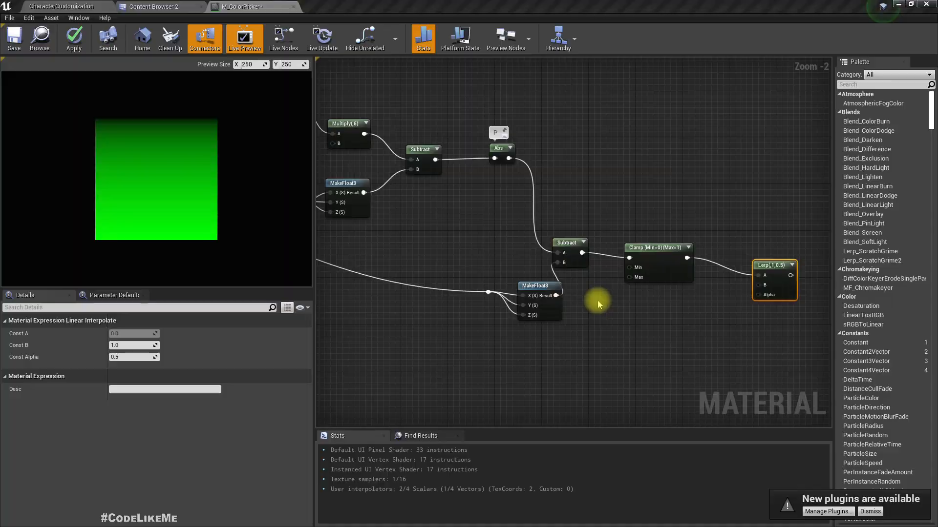
Check the K.xxx argument of lerp in the blog's code, then connect the K.xxx MakeFloat3 result to the Lerp node's B input.
key("alt+Tab")
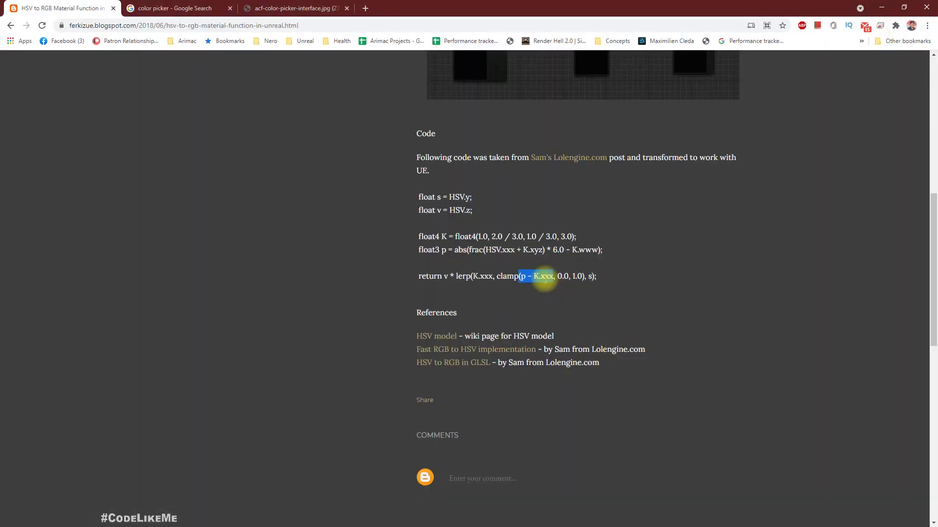
double_click(486, 277)
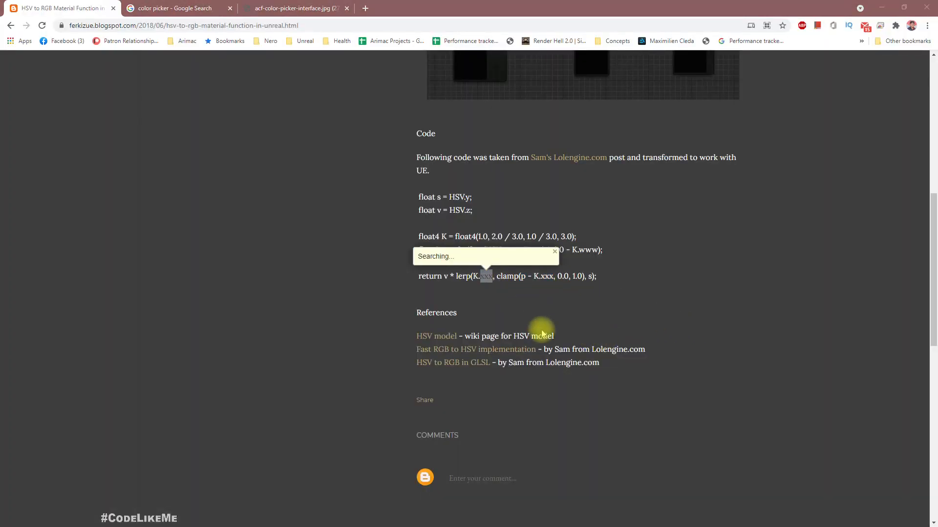
key("alt+Tab")
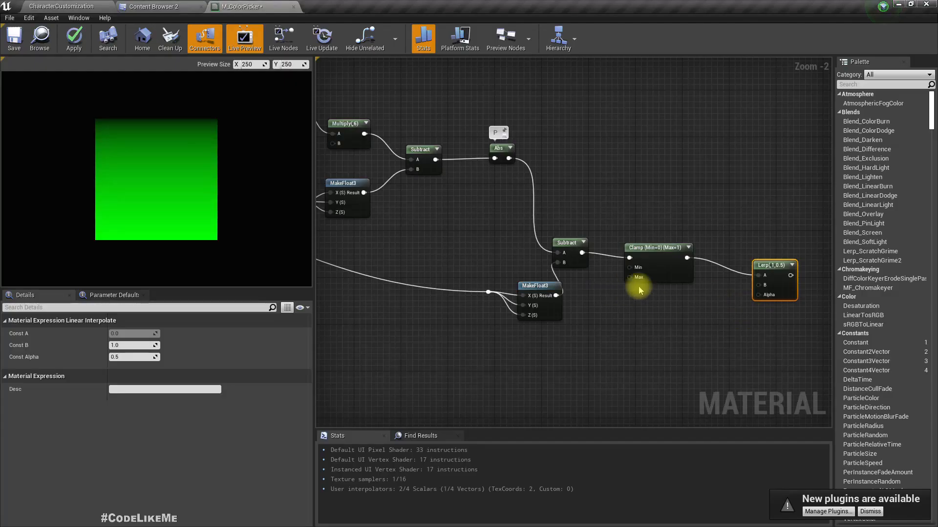
left_click_drag(555, 296, 758, 285)
right_click_drag(661, 310, 697, 307)
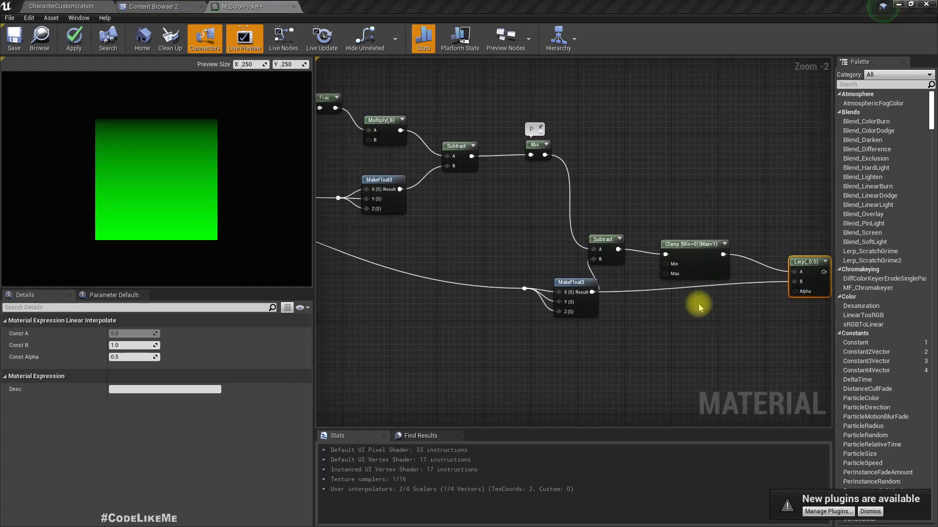
Look up s in the blog's code, then connect output G of the HSV BreakOutFloat3Components node to the Lerp node's Alpha.
key("alt+Tab")
key("alt+Tab")
key("alt+Tab")
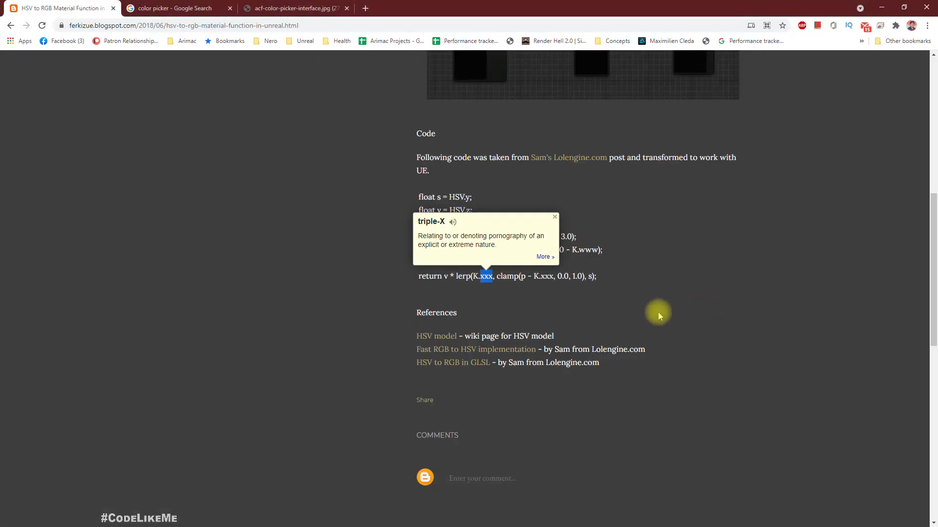
left_click(591, 288)
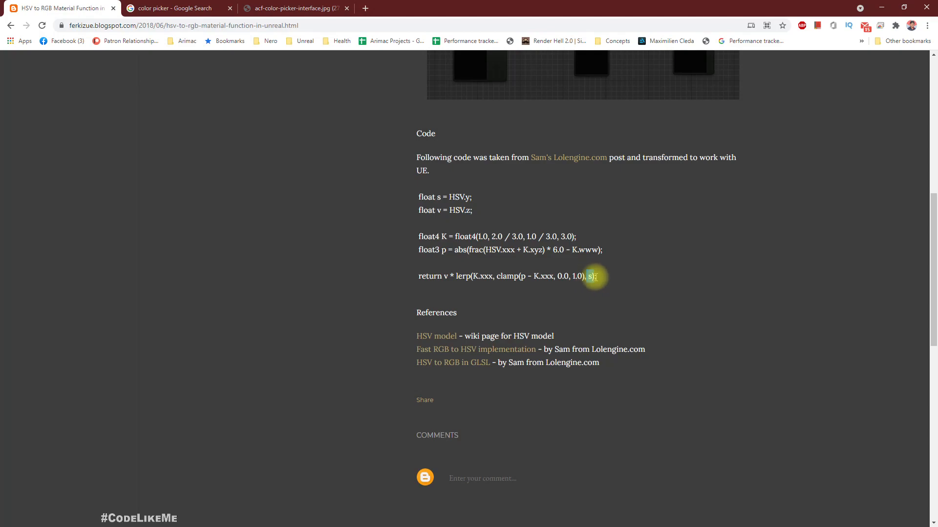
scroll(581, 259, "up", 3)
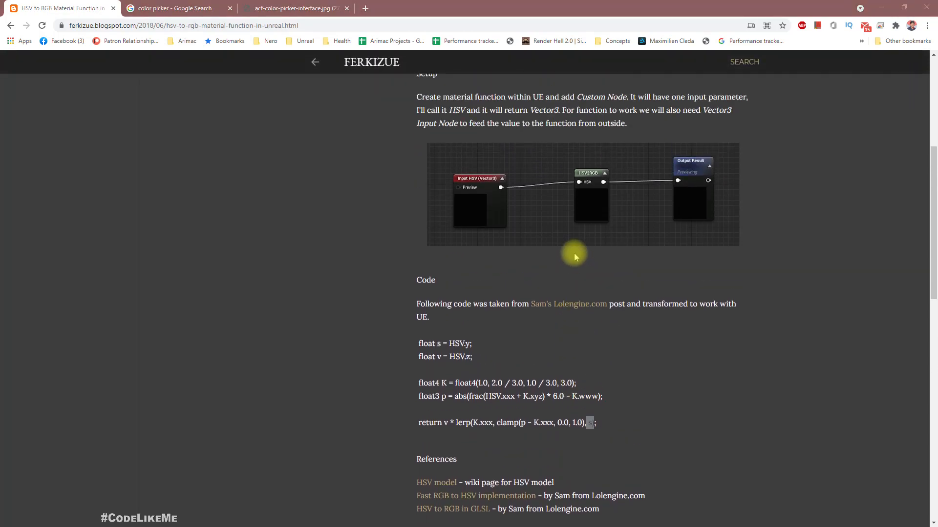
key("alt+Tab")
right_click_drag(460, 232, 831, 408)
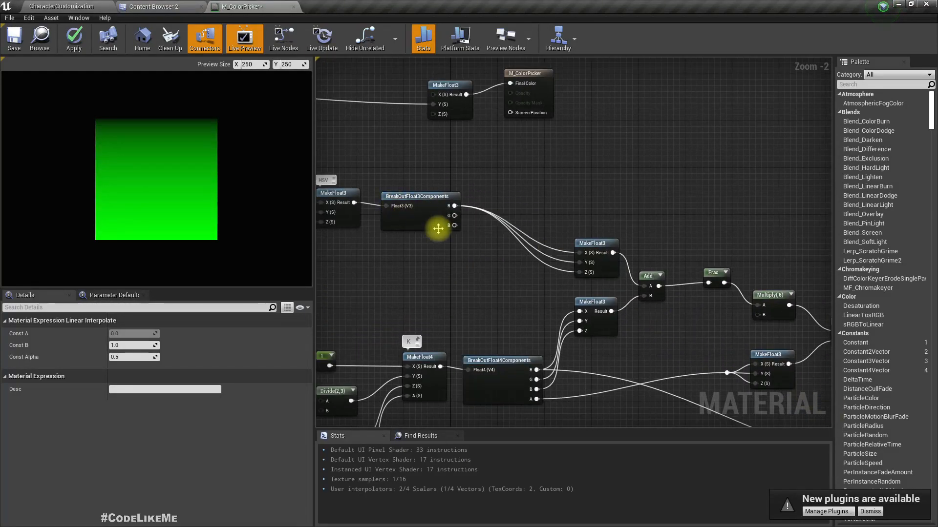
right_click_drag(449, 263, 442, 193)
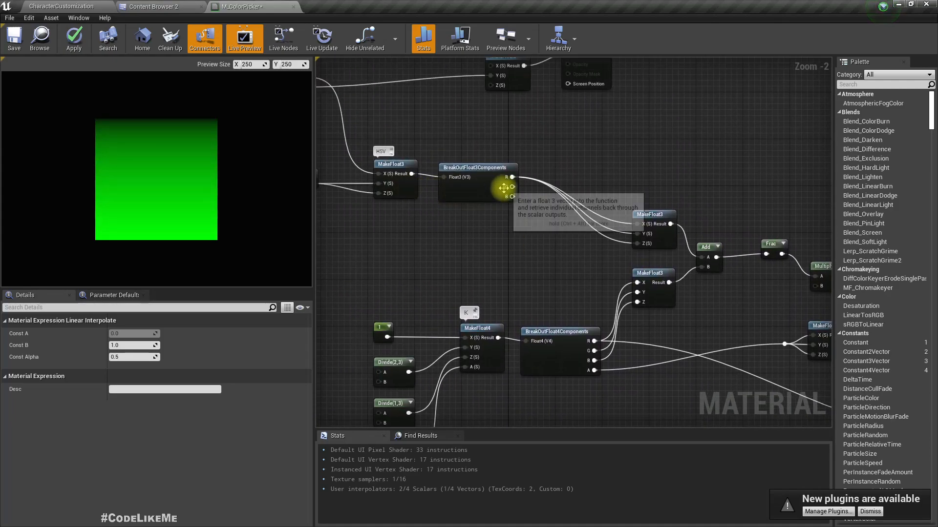
left_click_drag(512, 186, 570, 177)
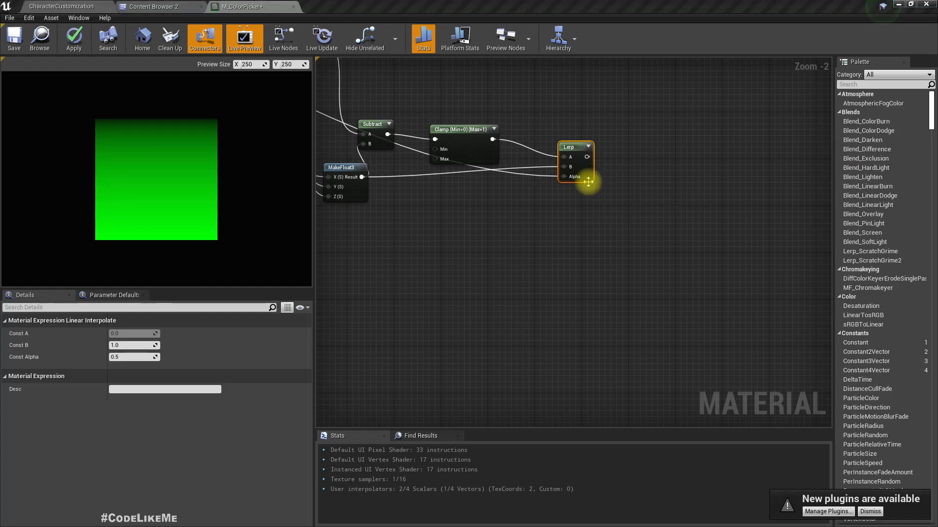
Look up v in the blog's code, then multiply output B of the HSV BreakOutFloat3Components node by the Lerp output in a new Multiply node.
key("alt+Tab")
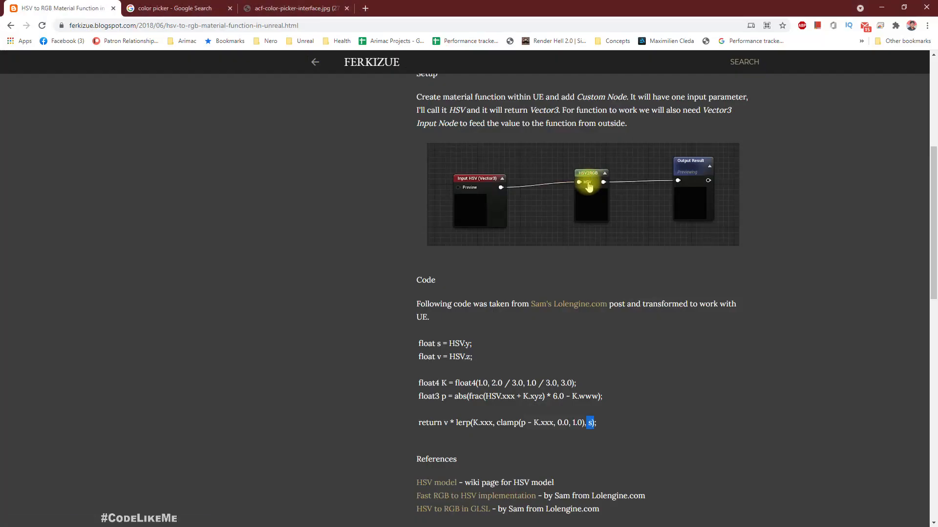
double_click(446, 423)
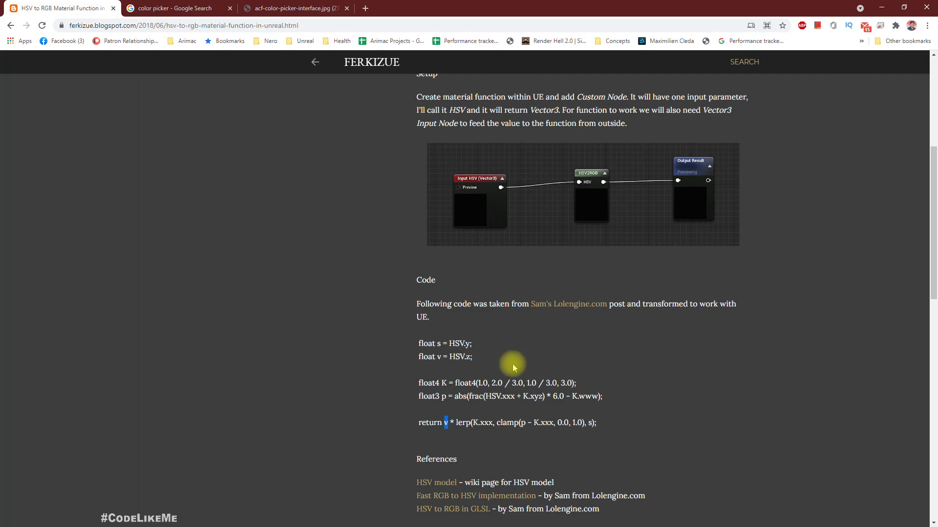
key("alt+Tab")
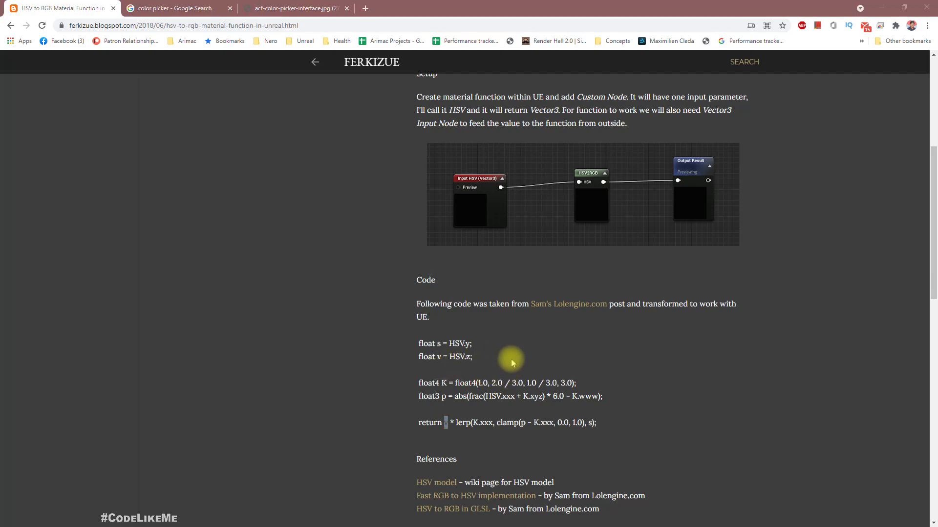
right_click_drag(388, 247, 830, 424)
right_click_drag(342, 168, 484, 212)
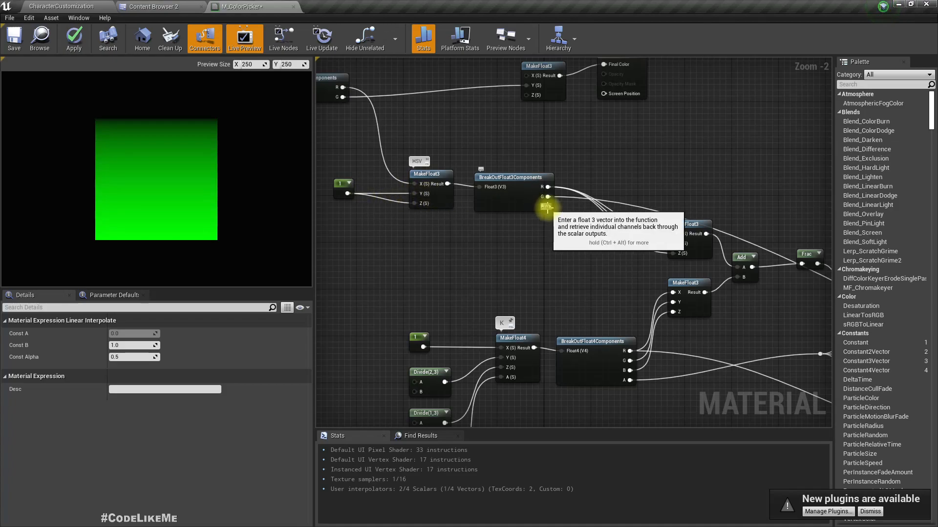
right_click_drag(569, 267, 170, 207)
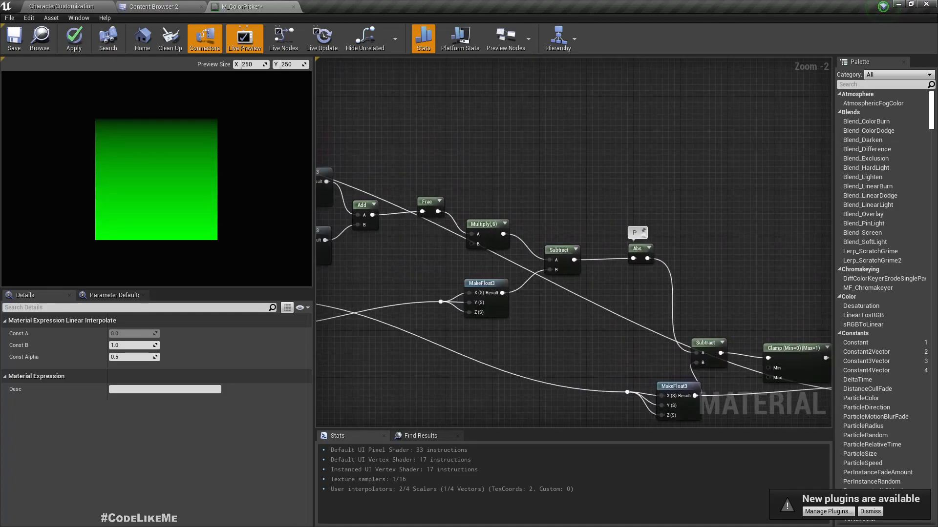
right_click_drag(371, 230, 356, 251)
left_click_drag(335, 203, 447, 337)
type("multiply")
key("Return")
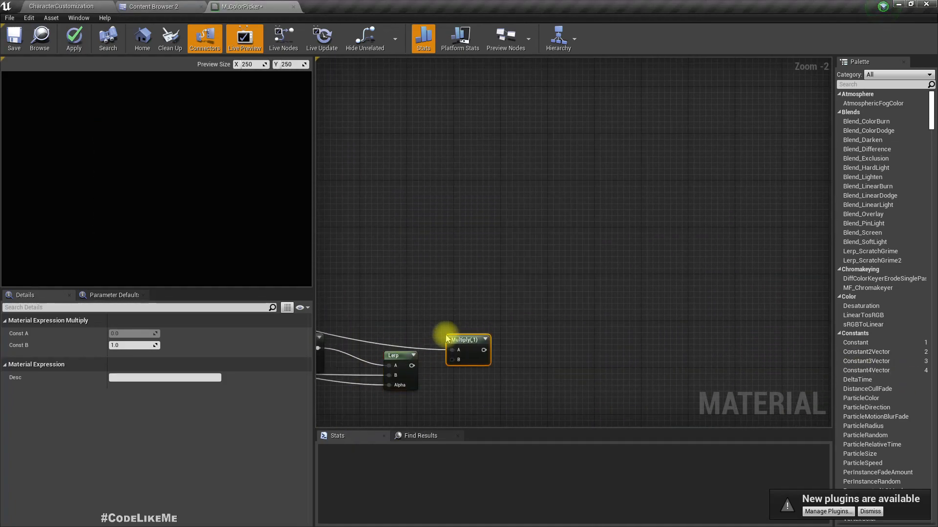
left_click_drag(412, 365, 565, 350)
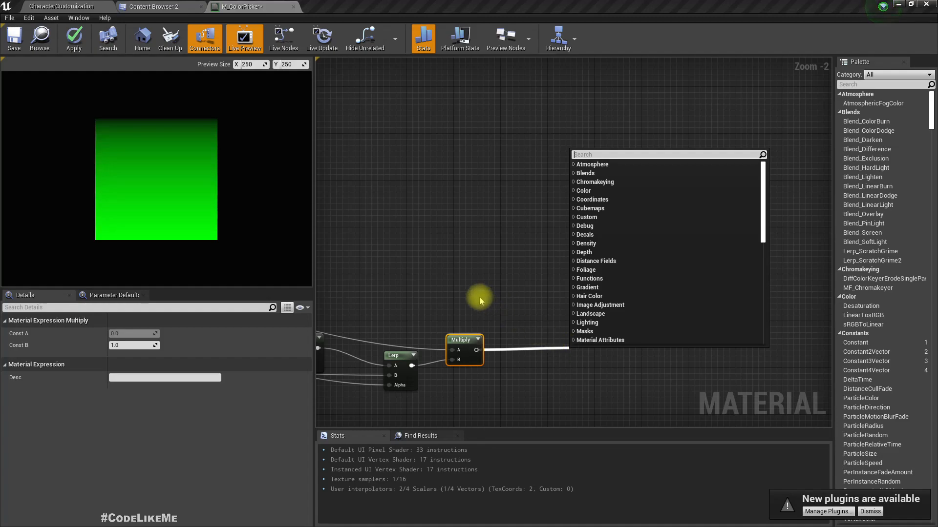
Reposition the new Multiply node and delete the old MakeFloat3 node that feeds the material's Final Color.
right_click_drag(479, 297, 596, 287)
left_click_drag(594, 338, 663, 332)
scroll(569, 228, "down", 5)
left_click(569, 229)
scroll(450, 268, "up", 3)
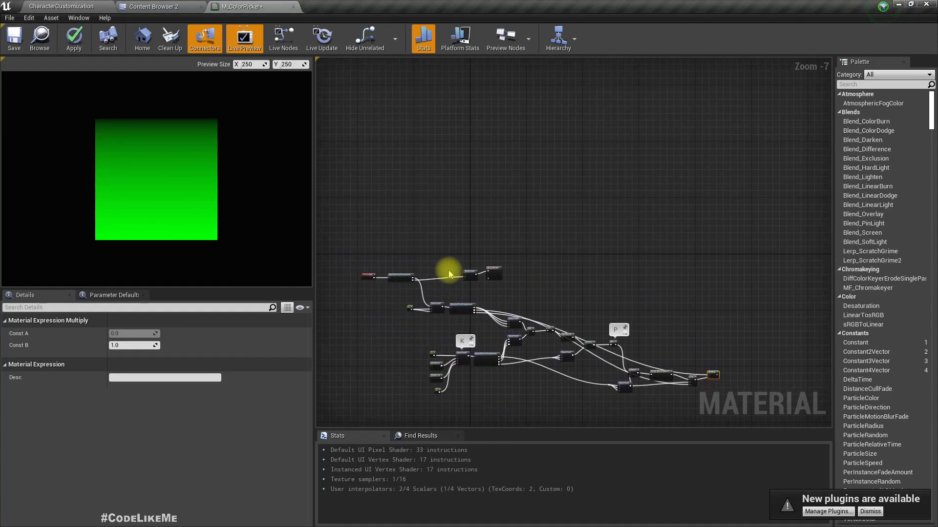
left_click_drag(479, 257, 570, 321)
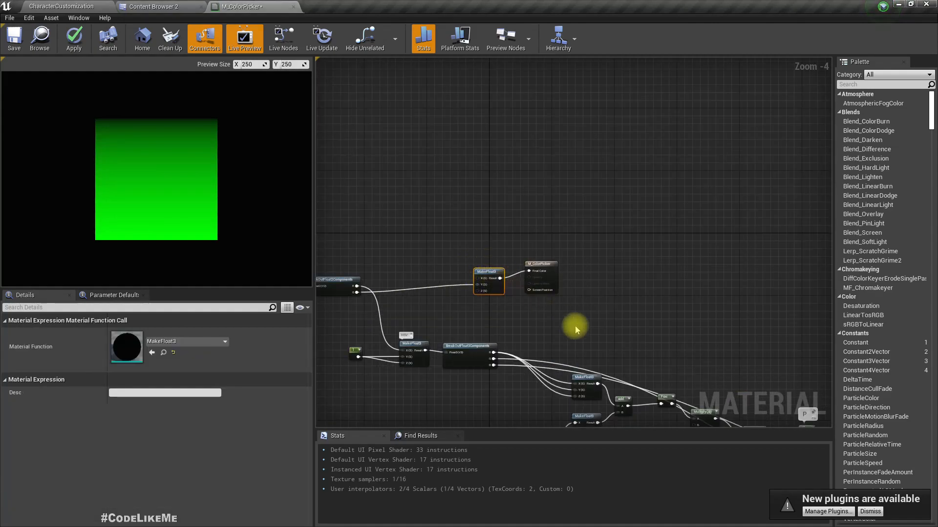
key("Delete")
Move the M_ColorPicker result node beside the final Multiply node and connect the Multiply output to Final Color.
left_click_drag(535, 271, 781, 259)
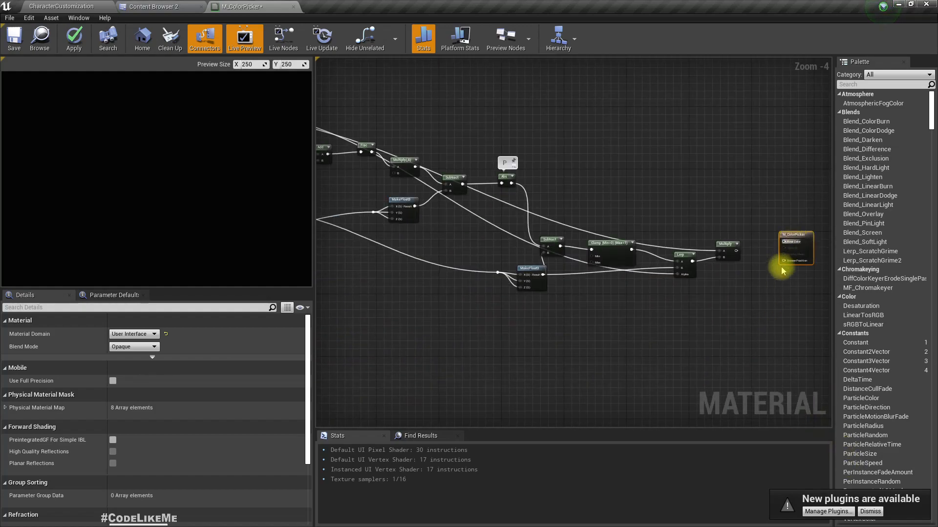
scroll(761, 266, "up", 4)
left_click_drag(581, 292, 694, 273)
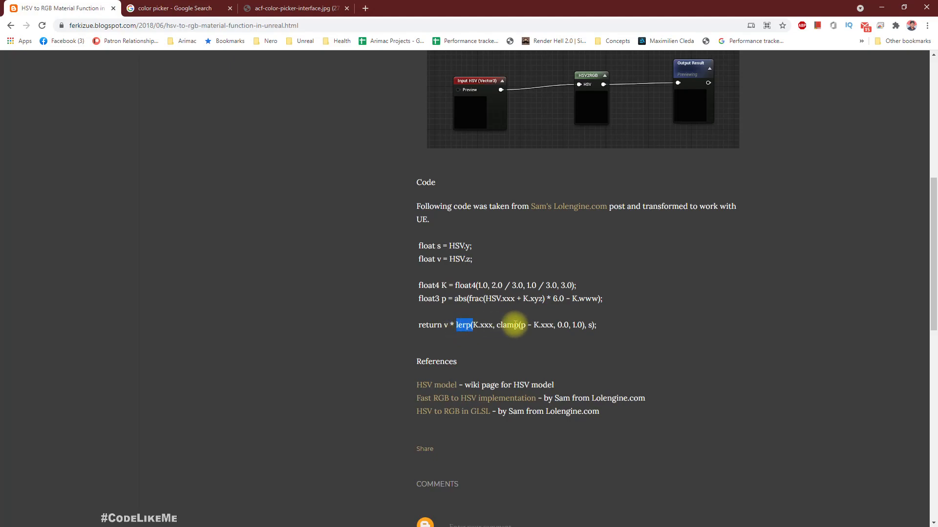
Swap the Lerp node's inputs so the MakeFloat3 Result feeds A and the Clamp output feeds B.
key("alt+Tab")
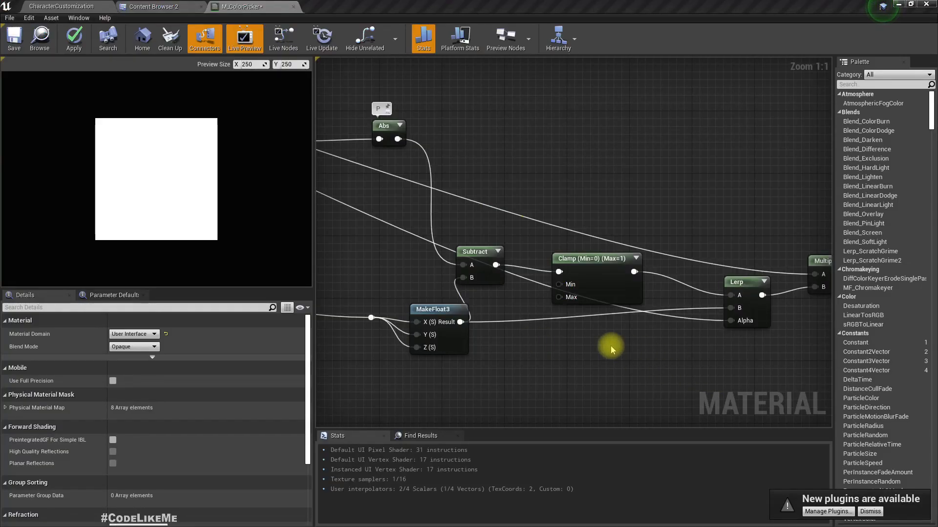
right_click_drag(607, 345, 580, 354)
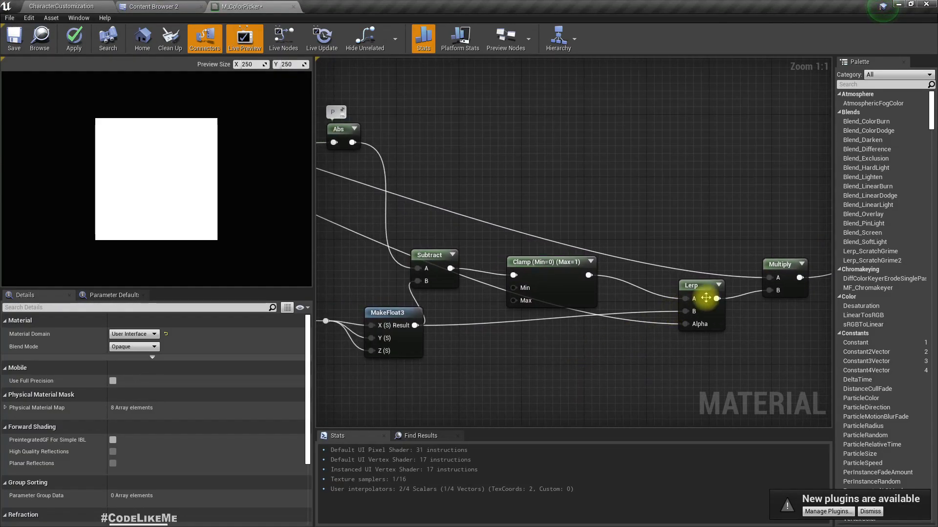
left_click_drag(414, 325, 692, 299)
left_click_drag(686, 312, 589, 276)
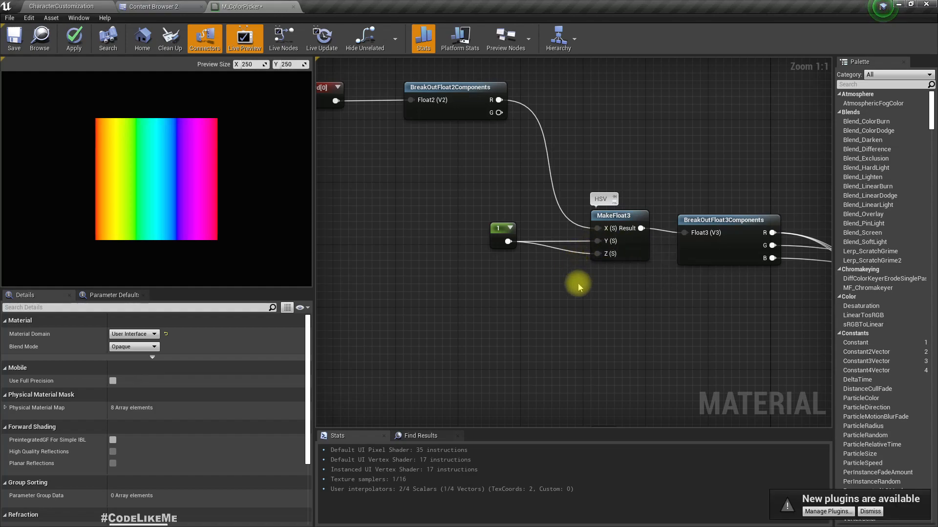
Try driving Y of the HSV MakeFloat3 node with output G of BreakOutFloat2Components, and undo the rewiring.
right_click_drag(577, 280, 615, 286)
left_click_drag(523, 115, 518, 147)
right_click_drag(369, 177, 400, 178)
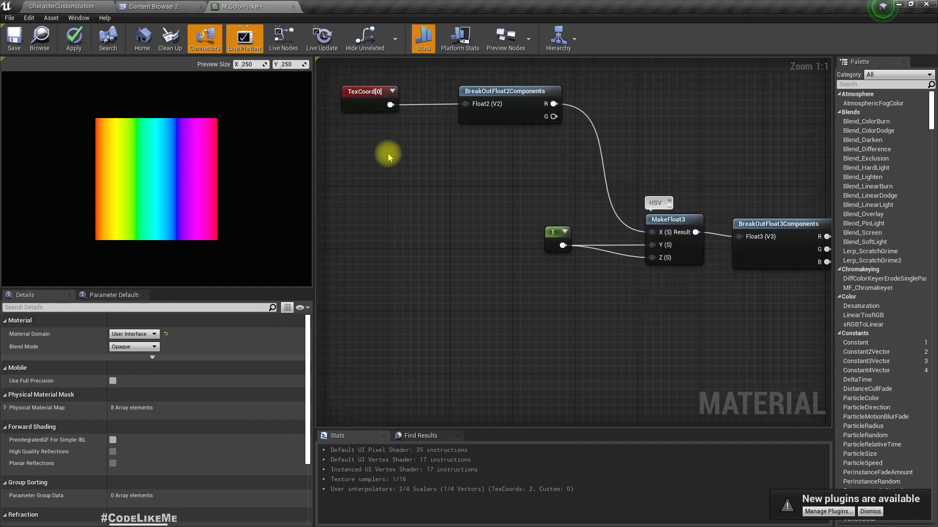
right_click_drag(515, 122, 459, 107)
left_click_drag(497, 101, 601, 233)
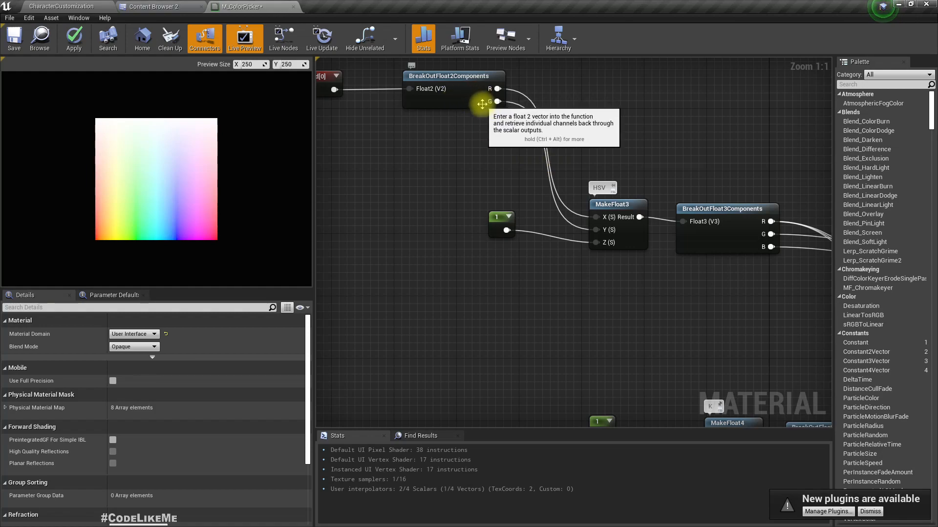
left_click_drag(496, 101, 594, 240)
left_click_drag(607, 244, 514, 190)
right_click_drag(423, 165, 445, 170)
key("ctrl+z")
Connect output G of BreakOutFloat2Components to Z of the HSV MakeFloat3 node and compare the preview with the reference color picker image.
left_click_drag(517, 106, 624, 249)
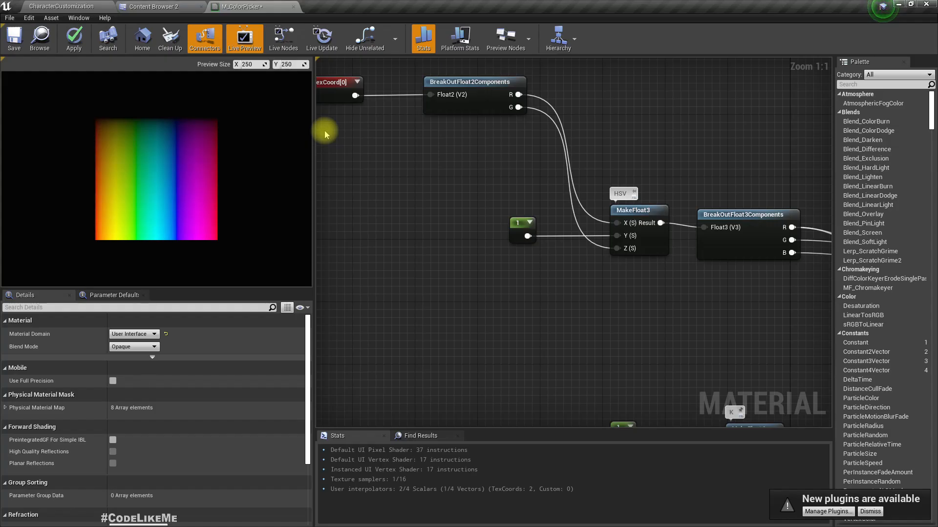
key("alt+Tab")
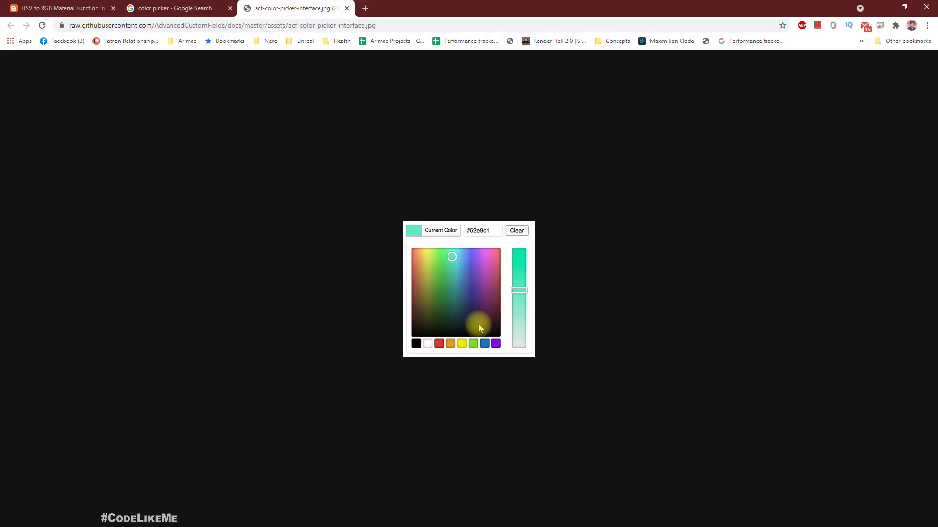
key("alt+Tab")
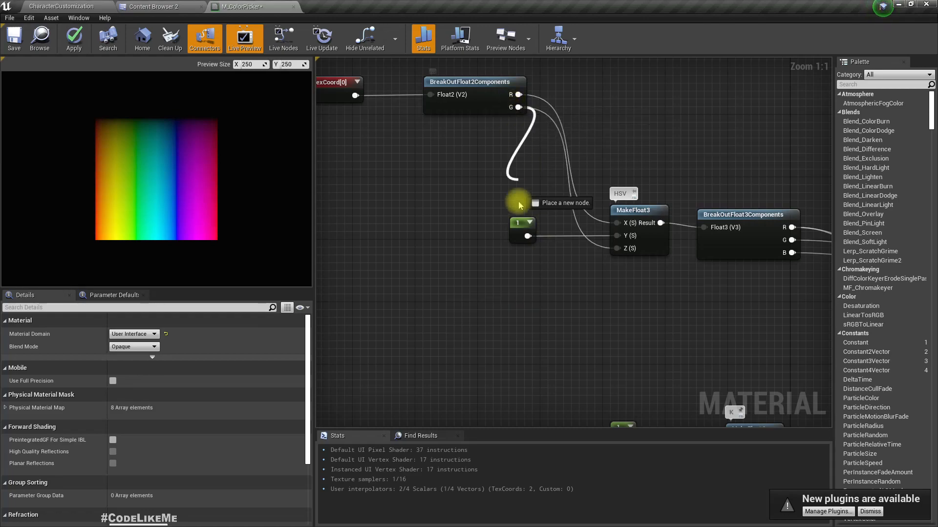
Route output G of BreakOutFloat2Components through a new OneMinus node into Z of the HSV MakeFloat3 node and apply the material.
right_click(519, 199)
type("oneminus")
key("Return")
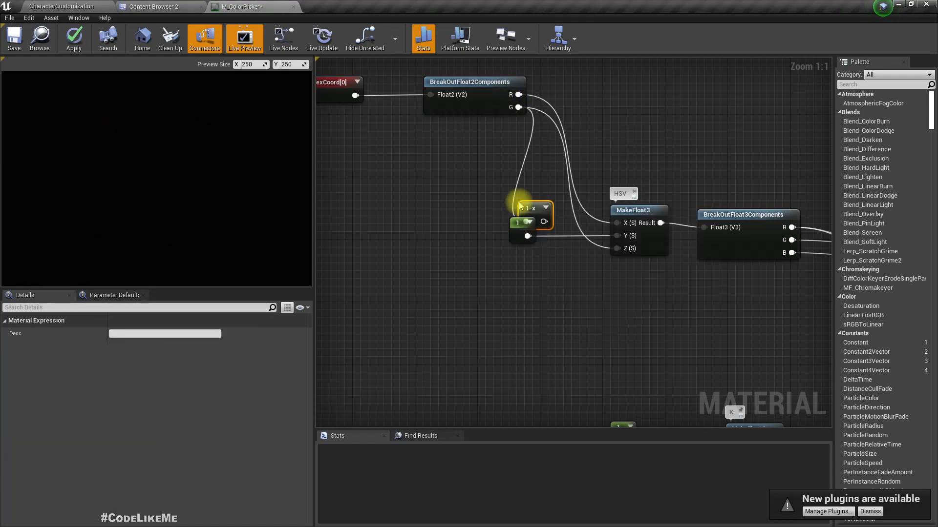
left_click_drag(542, 209, 625, 249)
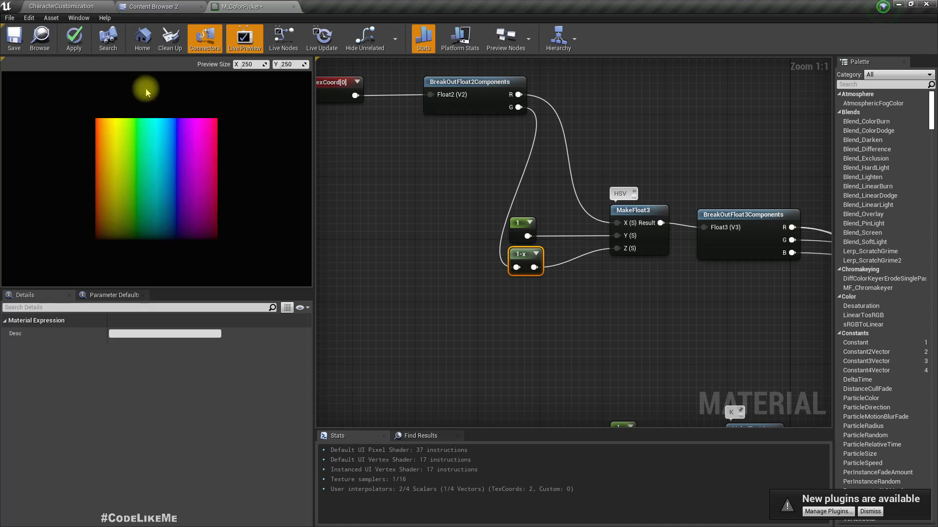
left_click(74, 37)
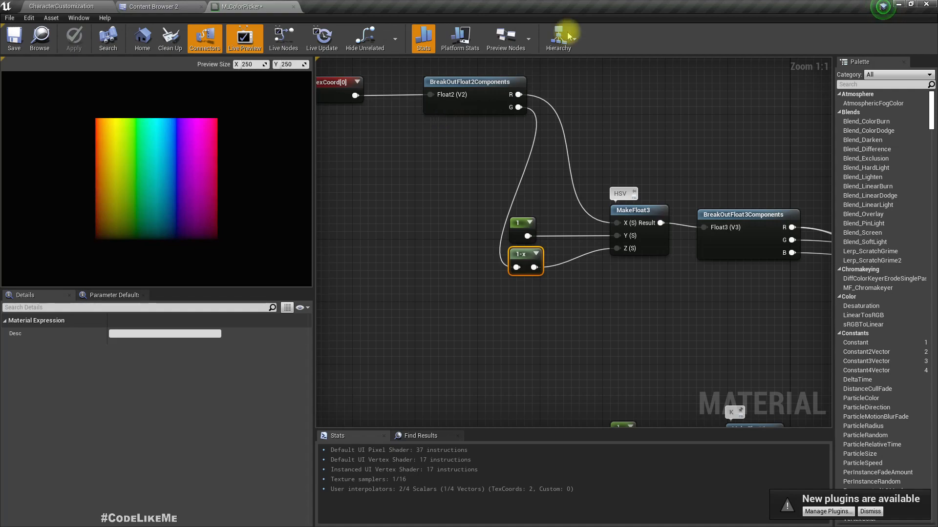
Create a Widget Blueprint named wdg_ColorPicker in the BP/UI/ColorPicker folder and open it.
left_click(161, 7)
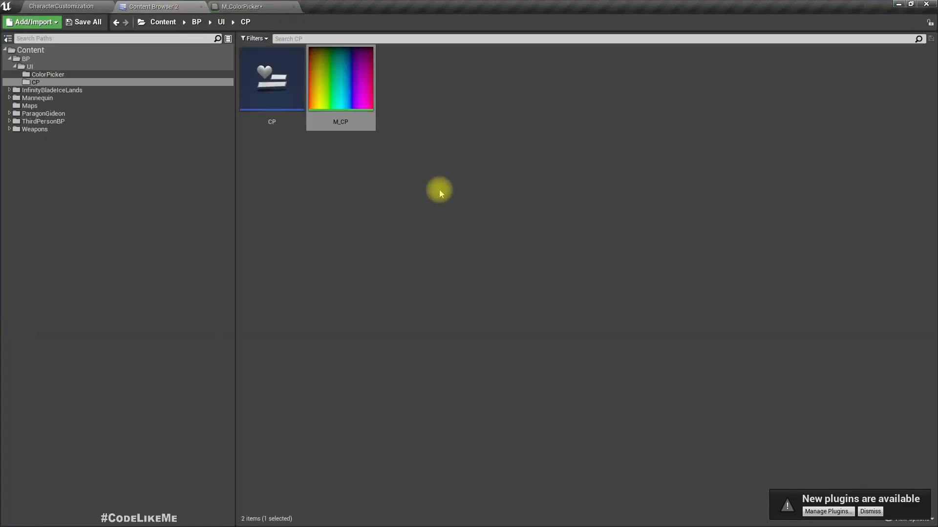
left_click(74, 89)
left_click(44, 74)
right_click(385, 169)
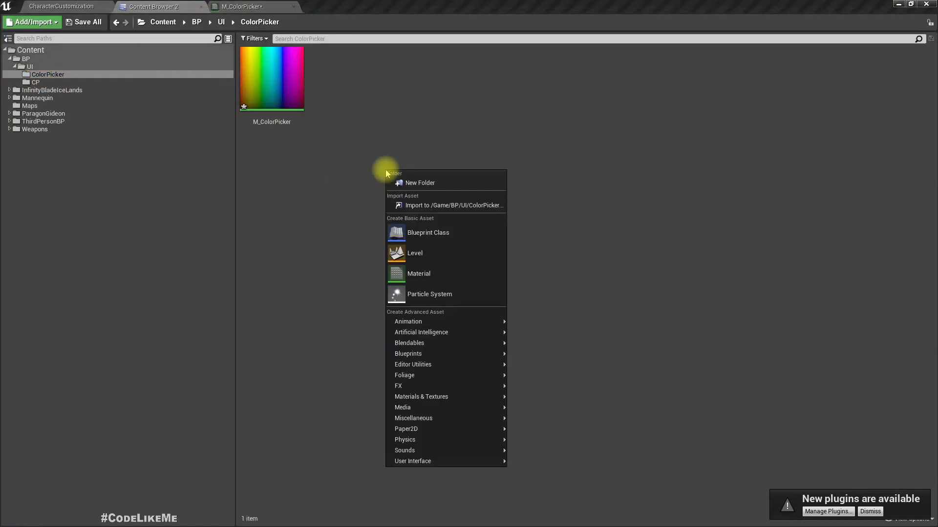
mouse_move(439, 461)
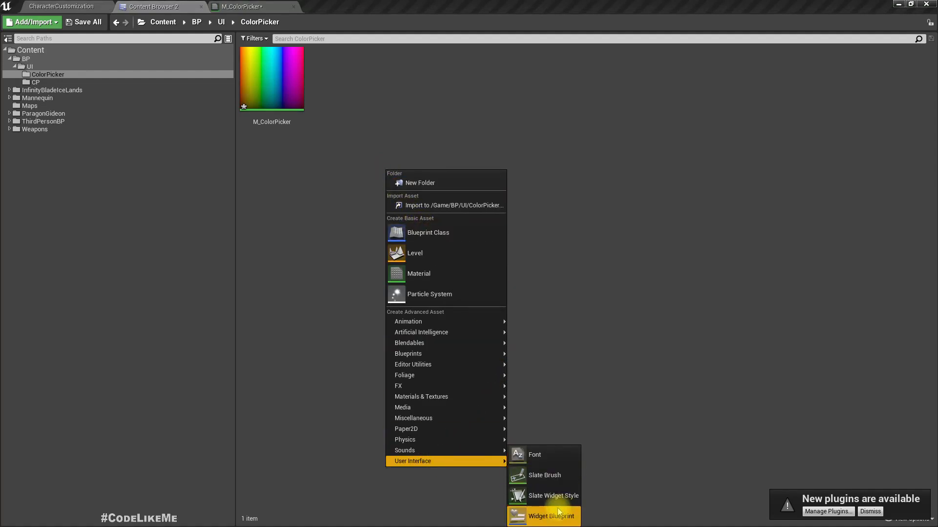
left_click(542, 517)
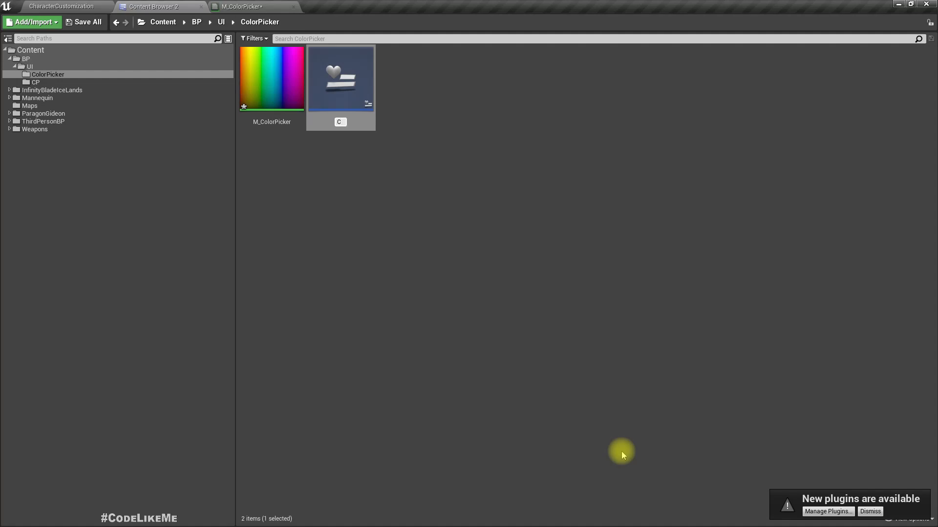
type("W")
key("Return")
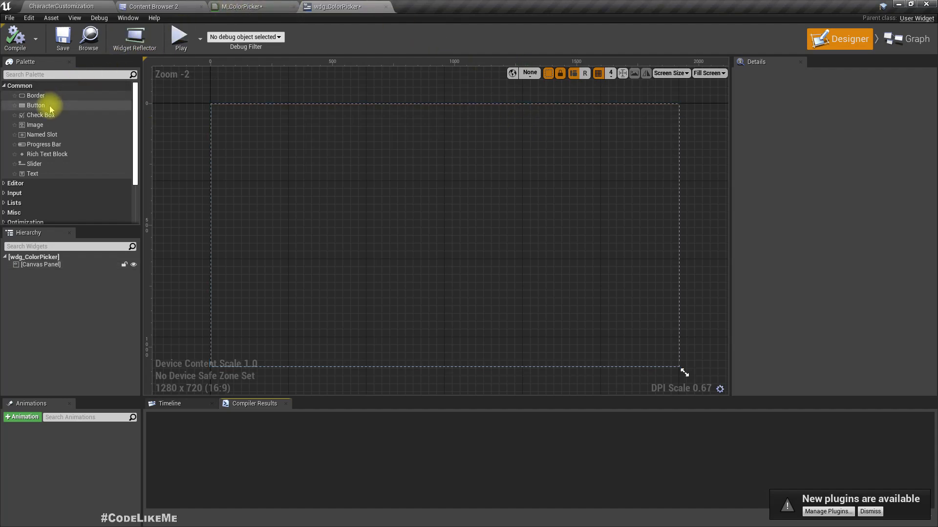
Place a Border widget on the canvas panel, deleting the Button placed before it.
left_click_drag(51, 109, 281, 179)
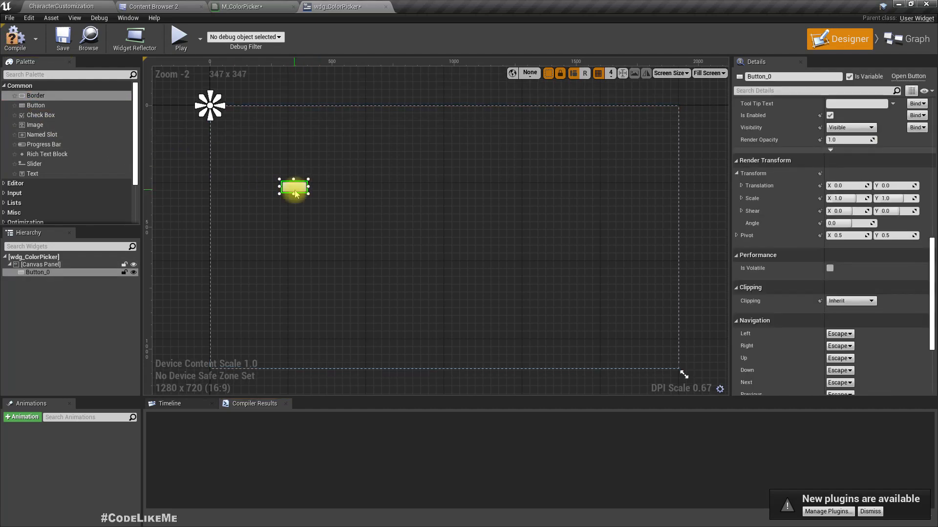
key("Delete")
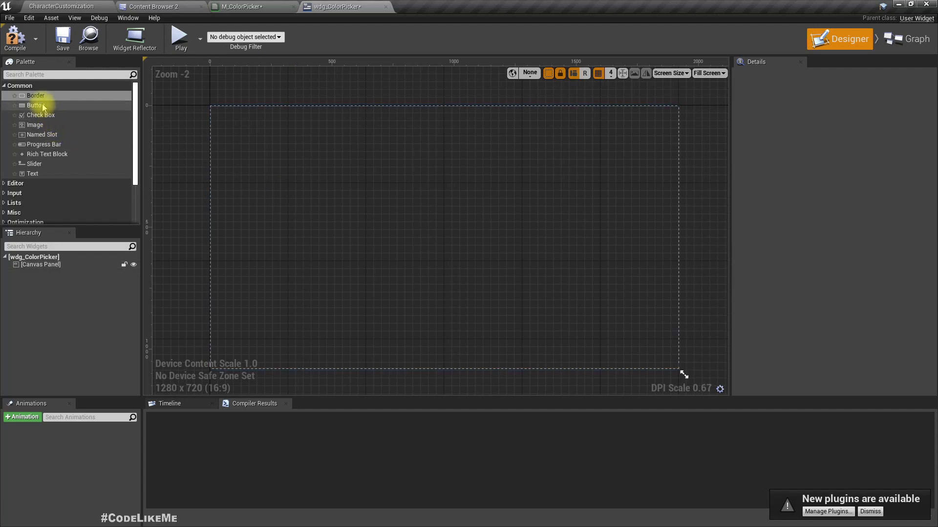
left_click_drag(36, 96, 253, 145)
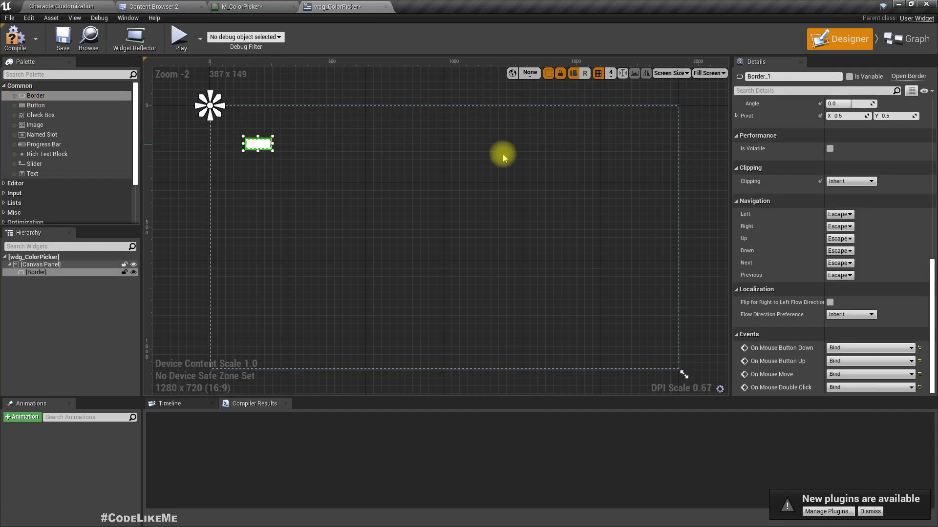
Set the border's Position X and Position Y to 0.
scroll(912, 273, "up", 10)
scroll(909, 266, "up", 3)
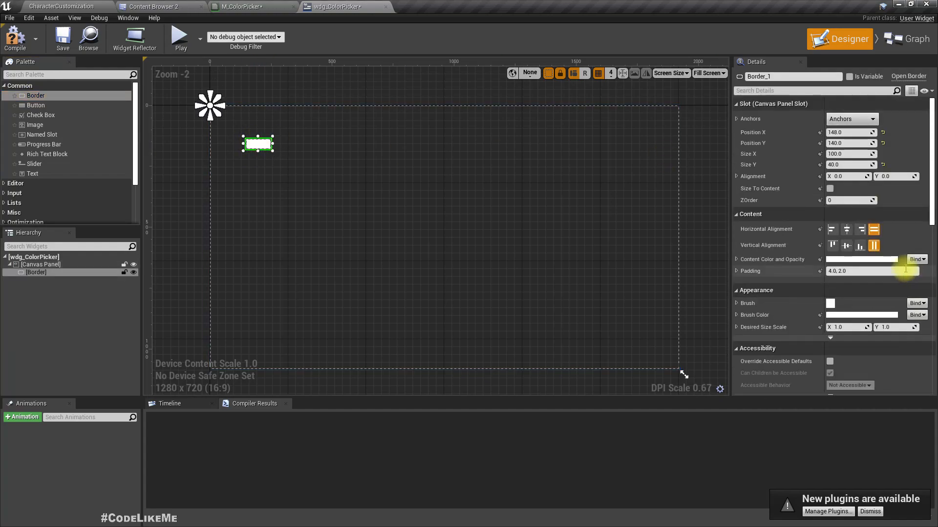
left_click(852, 119)
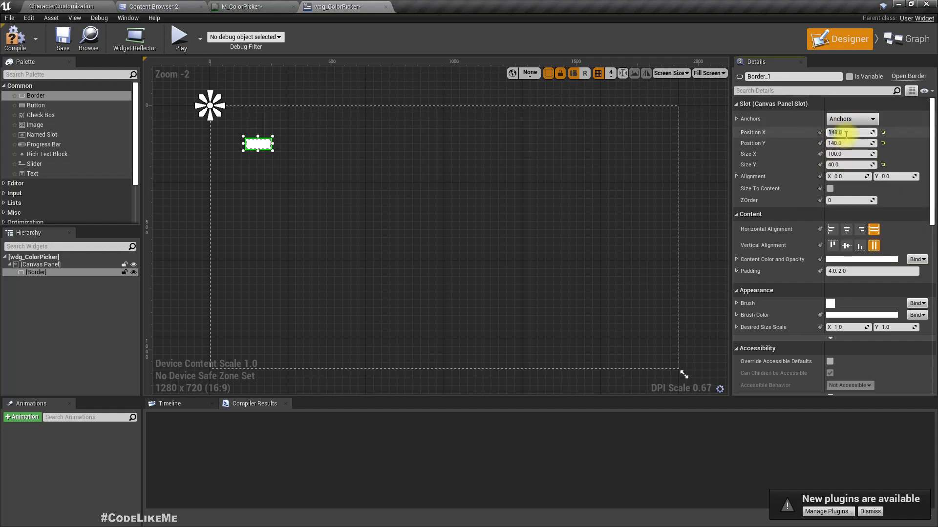
type("0")
key("Tab")
type("0")
key("Tab")
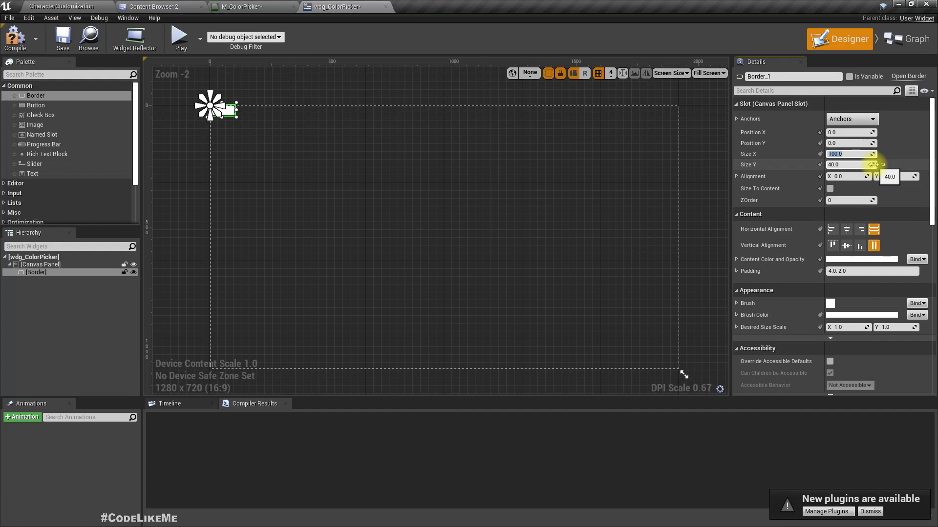
Size the border at 300 by 300, then enlarge it to 500 by 500.
key("Tab")
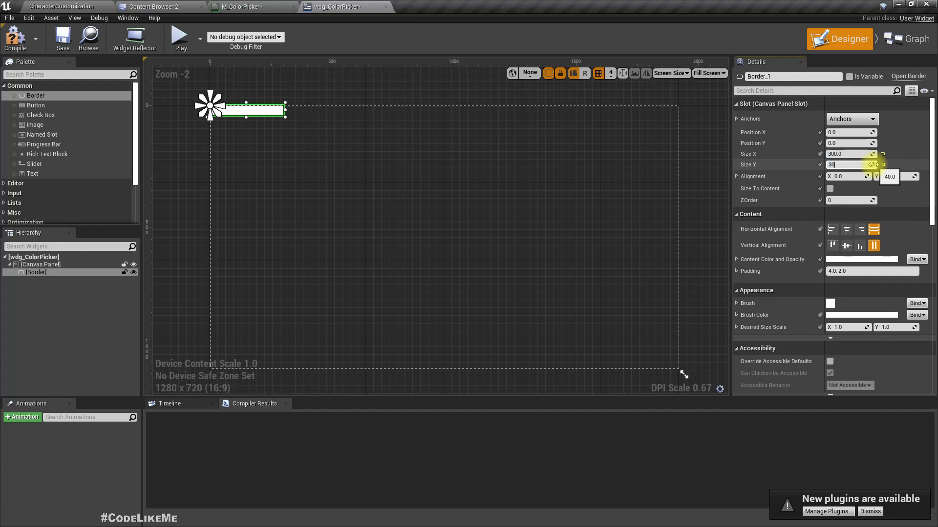
type("300")
key("Return")
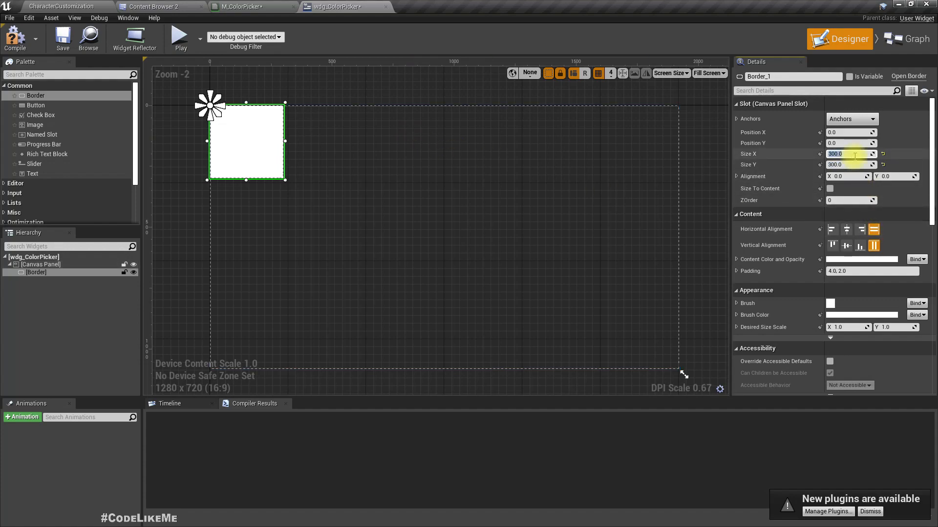
key("Tab")
type("5")
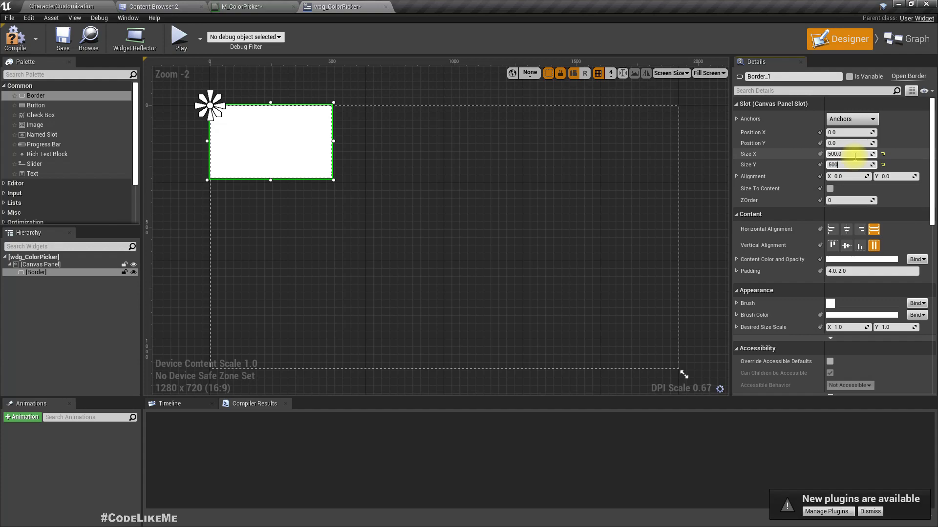
key("Return")
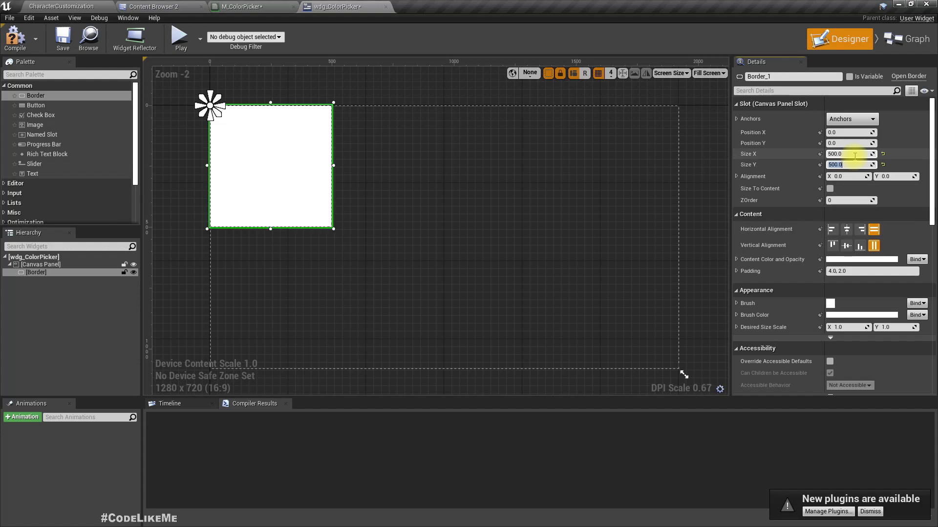
Expand the border's Brush settings to expose its image property.
right_click_drag(317, 274, 329, 282)
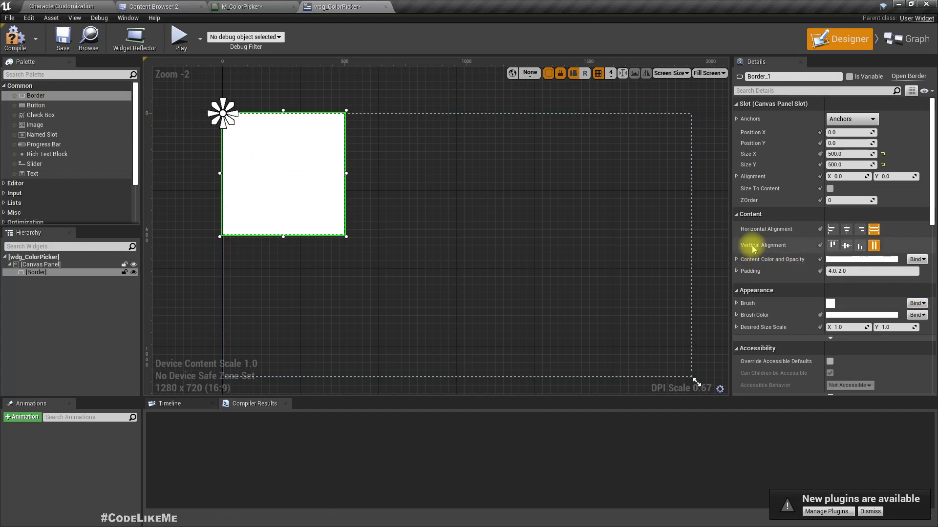
scroll(811, 234, "down", 3)
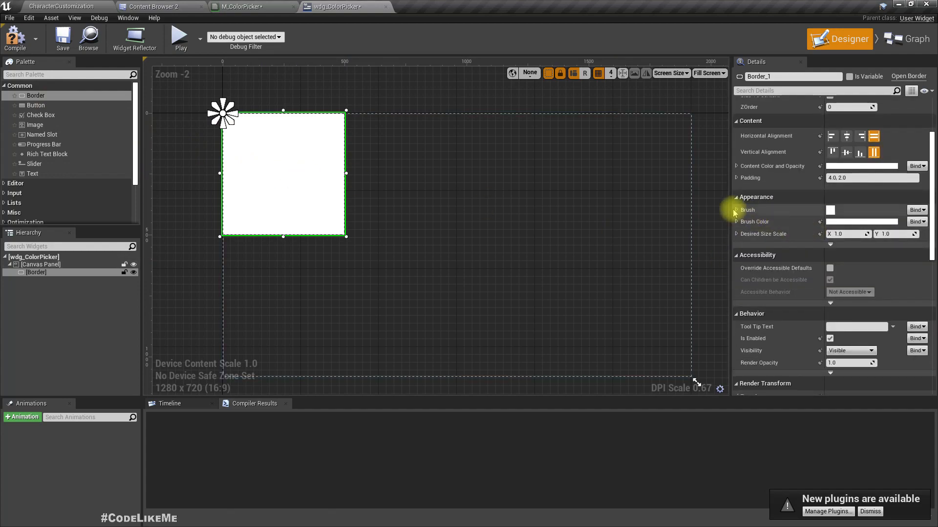
left_click(737, 211)
left_click(878, 230)
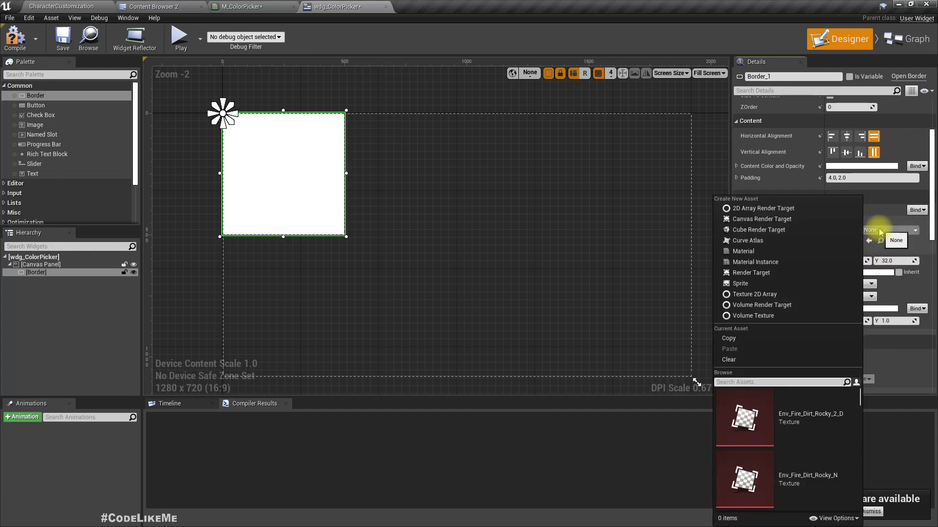
left_click(760, 250)
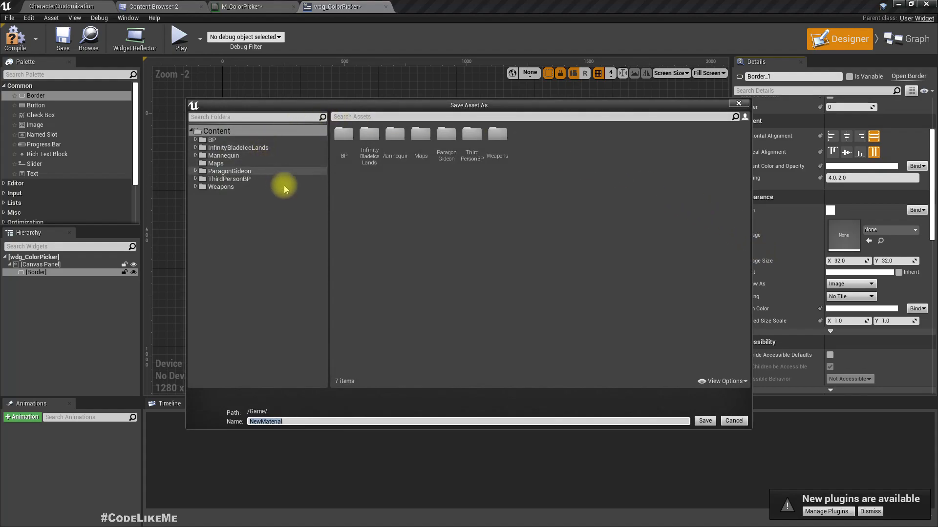
left_click(733, 420)
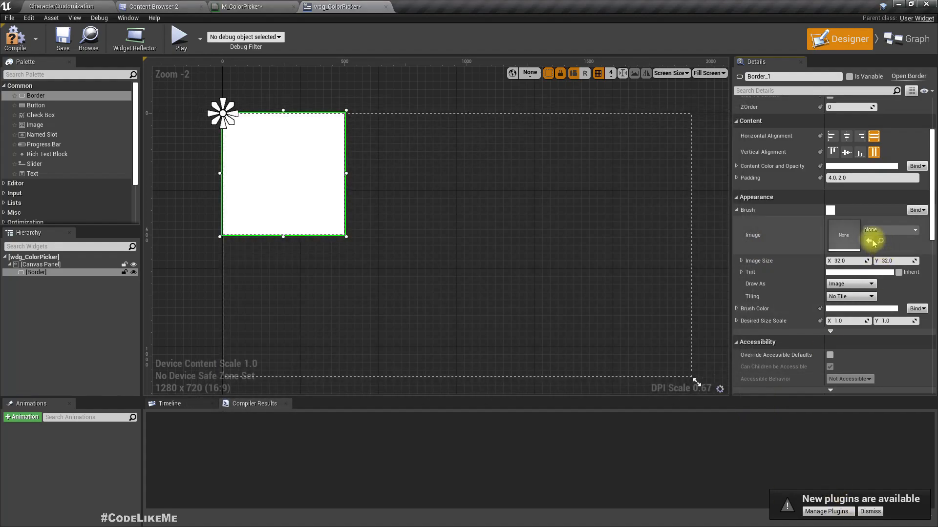
left_click(876, 234)
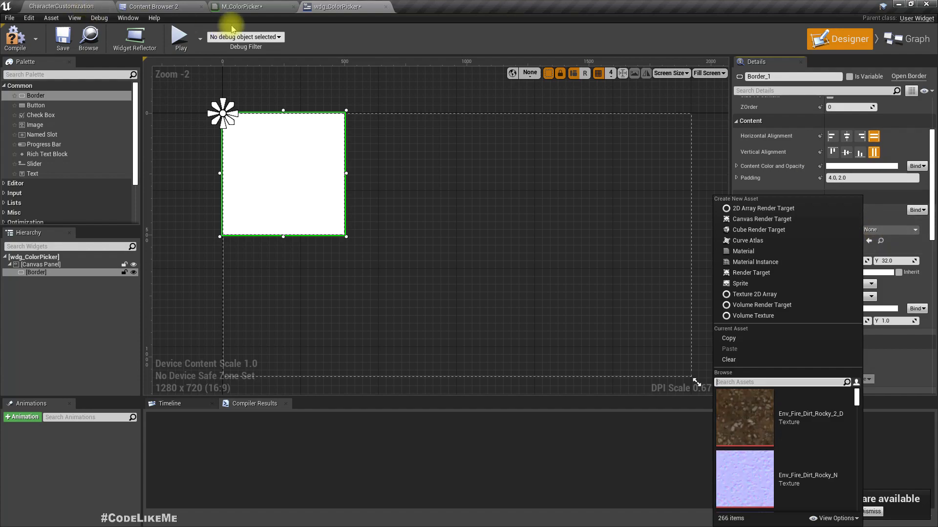
Locate M_ColorPicker from its material editor, assign it as the border's brush image, and compile the widget.
left_click(242, 6)
left_click(39, 39)
mouse_move(272, 79)
left_mouse_down()
mouse_move(259, 92)
mouse_move(332, 8)
mouse_move(855, 366)
mouse_move(843, 214)
mouse_move(848, 233)
left_mouse_up()
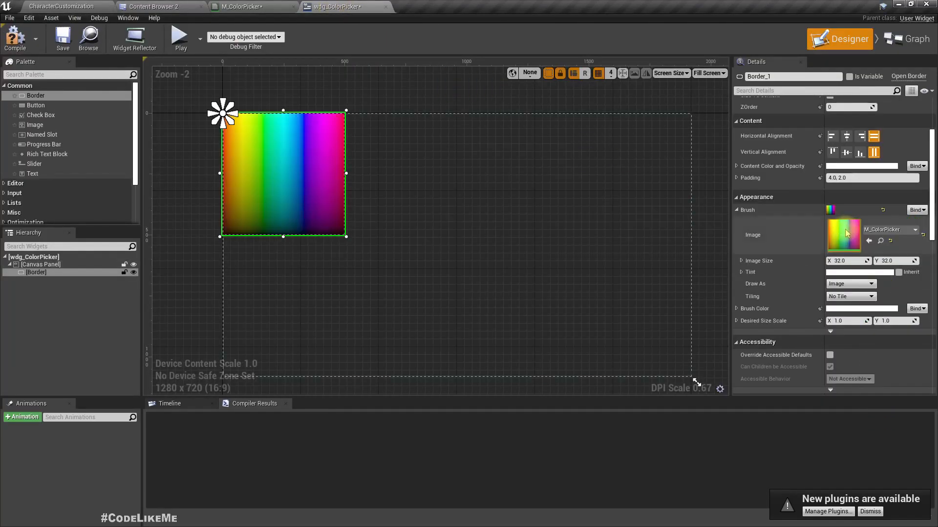
left_click(324, 265)
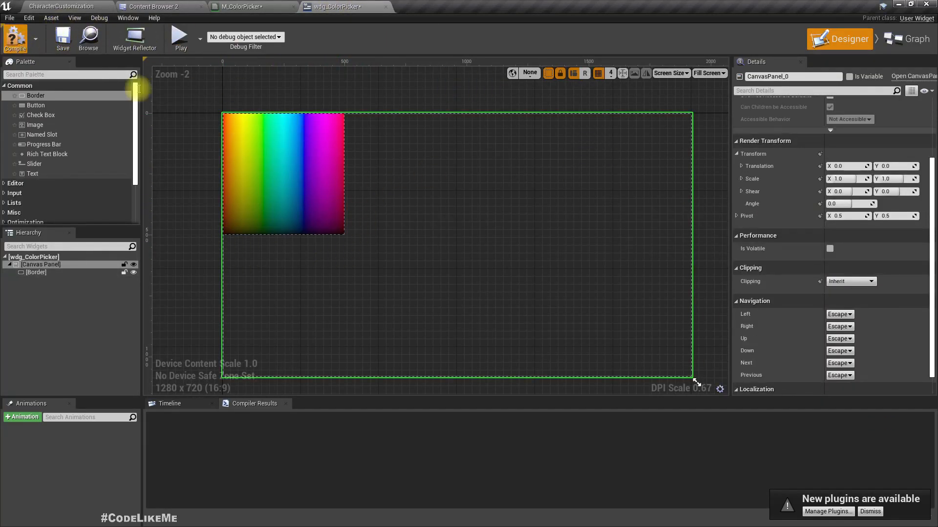
left_click(15, 38)
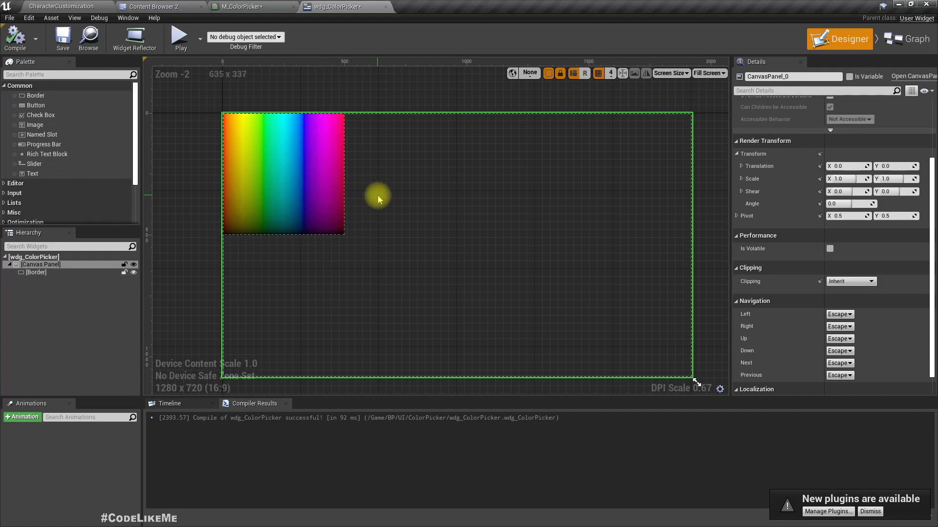
Inspect the built-in Color Picker through the border's Brush Color, and dismiss it without changing the color.
left_click(198, 140)
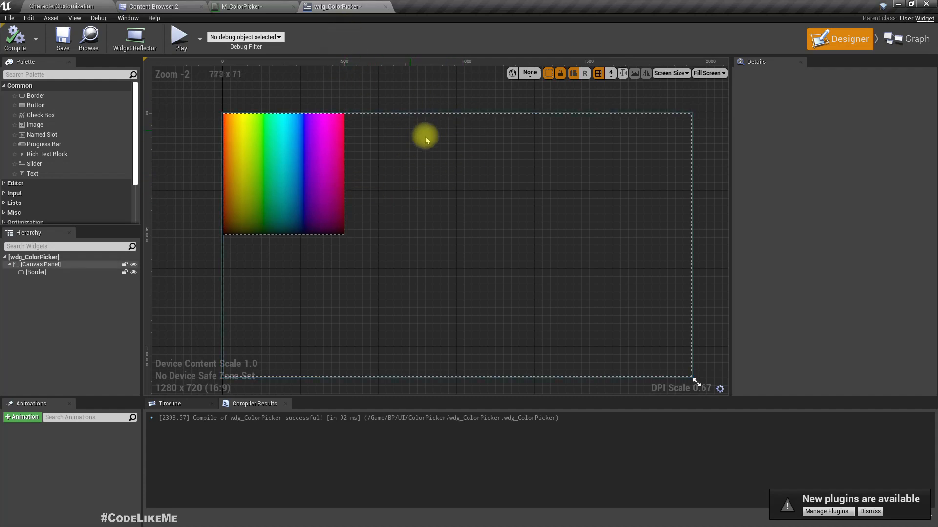
left_click(297, 182)
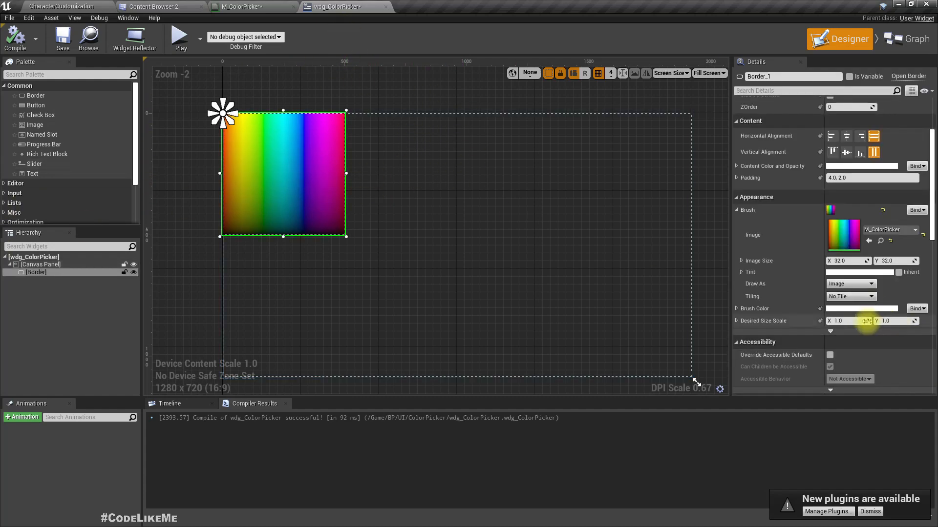
left_click(844, 309)
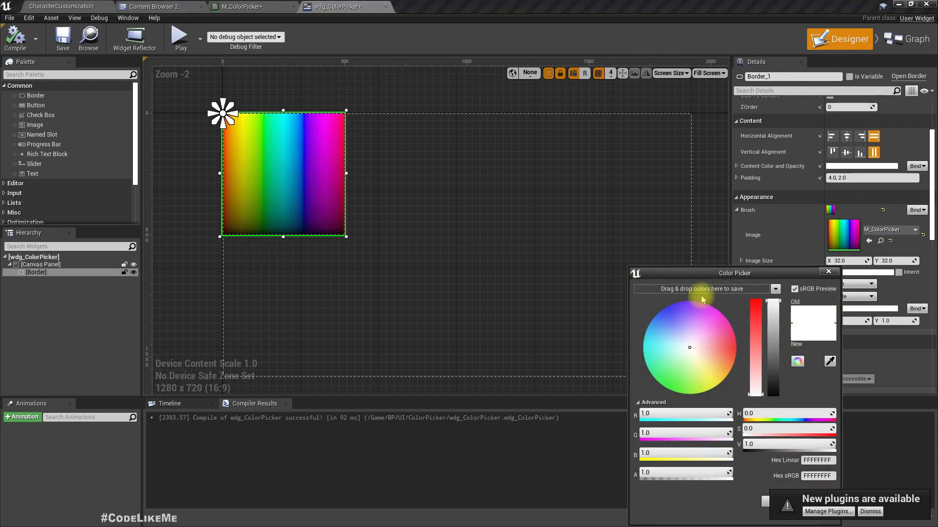
left_click_drag(685, 272, 634, 186)
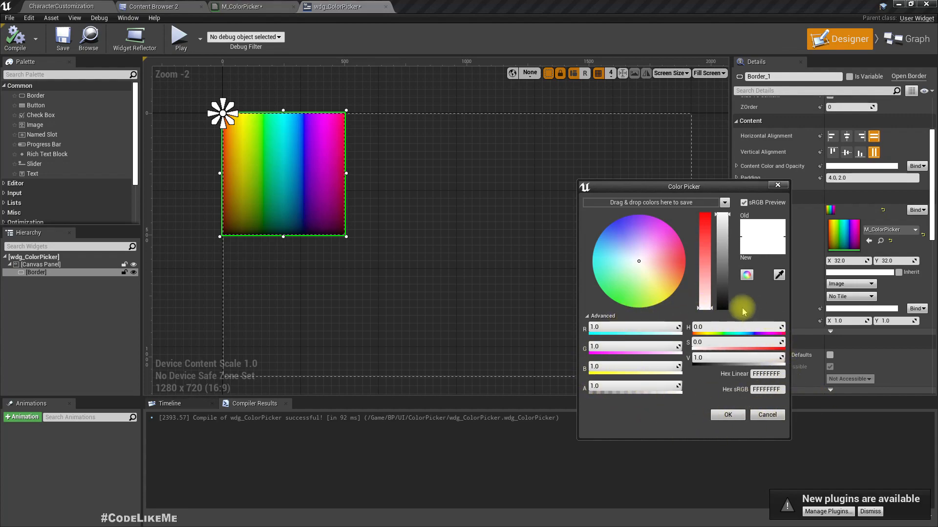
left_click(766, 415)
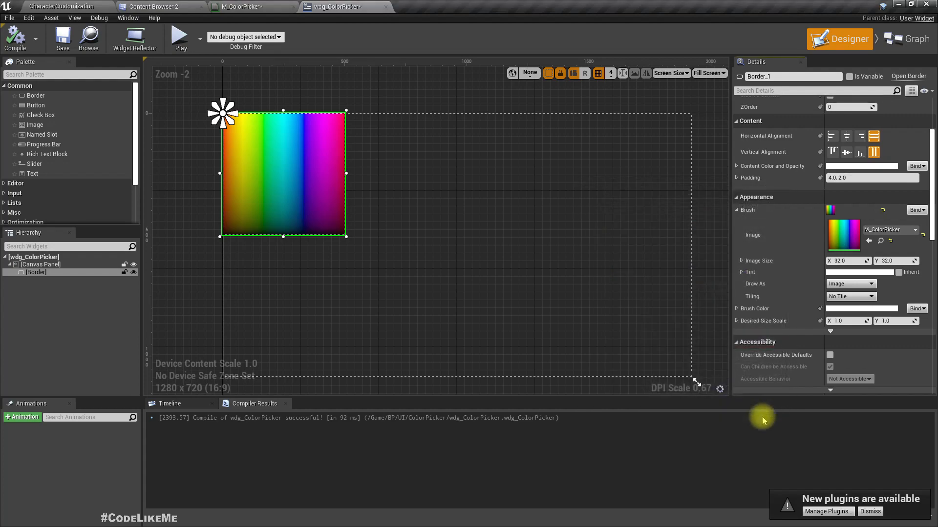
left_click(204, 136)
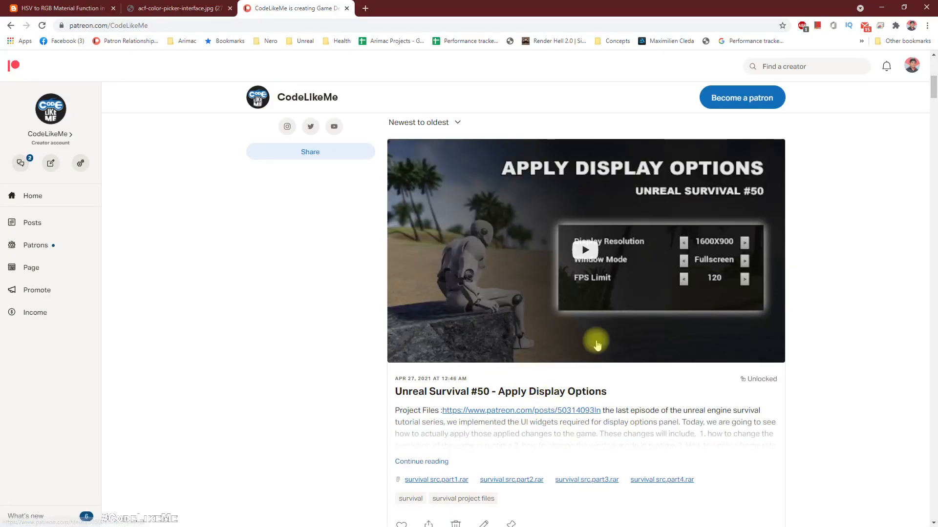
Browse the post feed on the CodeLikeMe Patreon page in the web browser, looking over the tutorial posts and their attached project files.
scroll(581, 288, "down", 2)
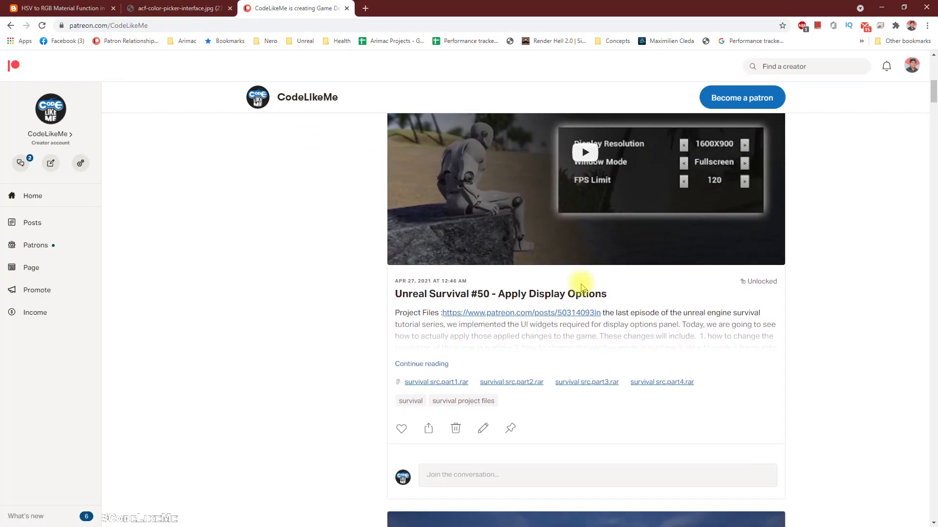
scroll(579, 282, "down", 10)
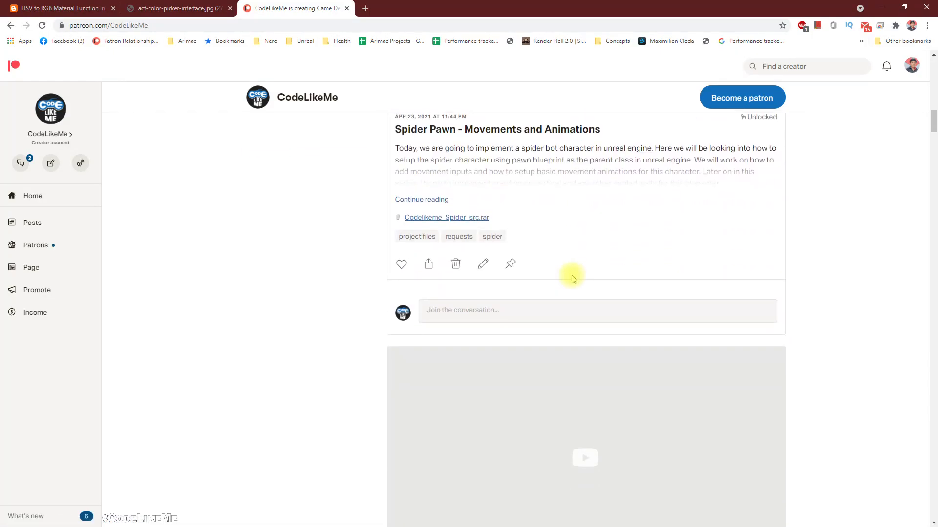
scroll(572, 277, "down", 7)
scroll(569, 276, "down", 15)
scroll(568, 270, "down", 14)
scroll(568, 272, "down", 15)
scroll(570, 275, "down", 15)
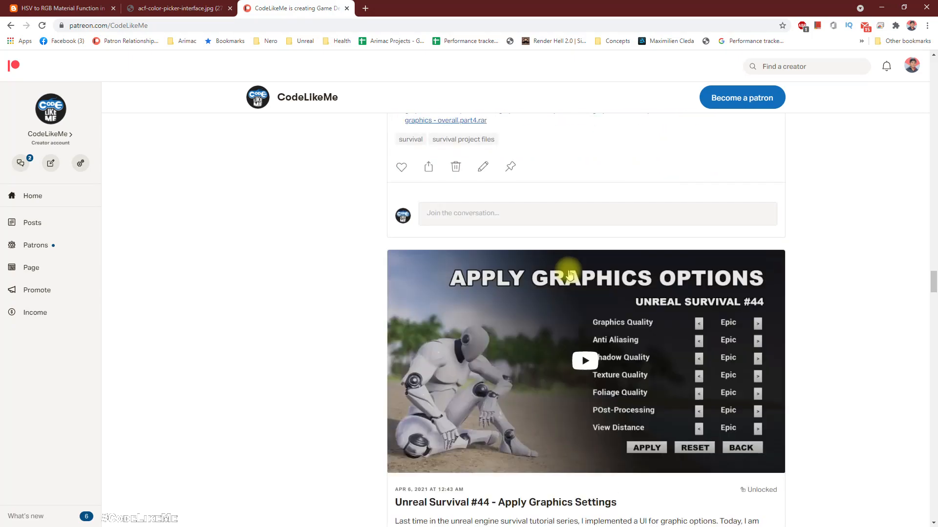